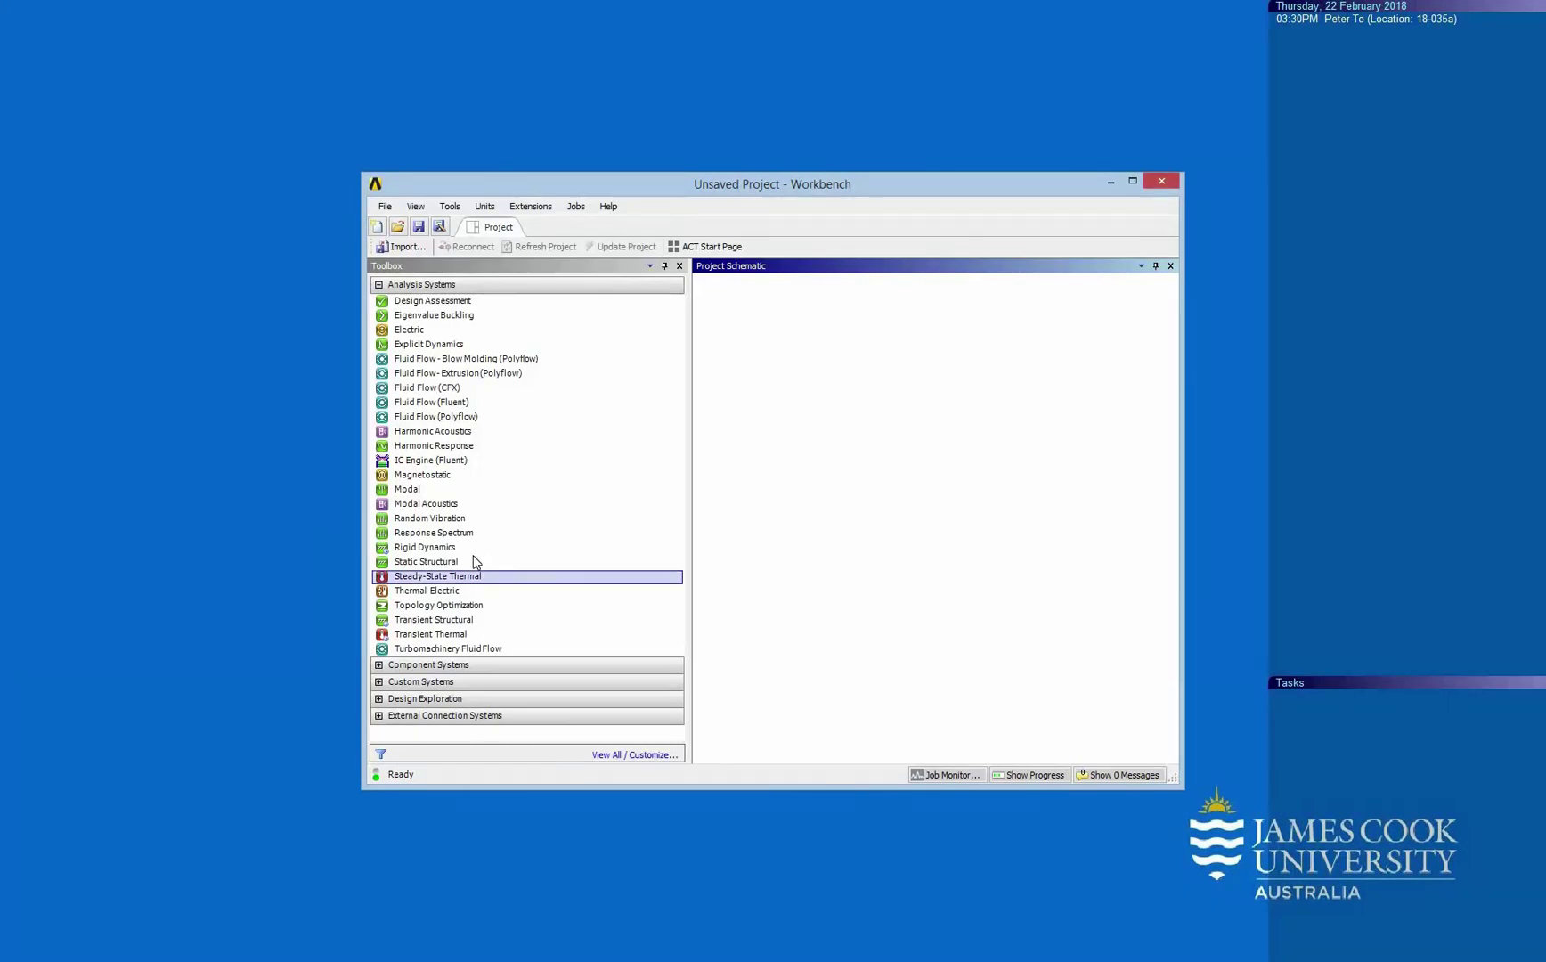
Step: Add a Transient Structural system from Analysis Systems to the project schematic
{"action": "left_click", "coordinate": [465, 548]}
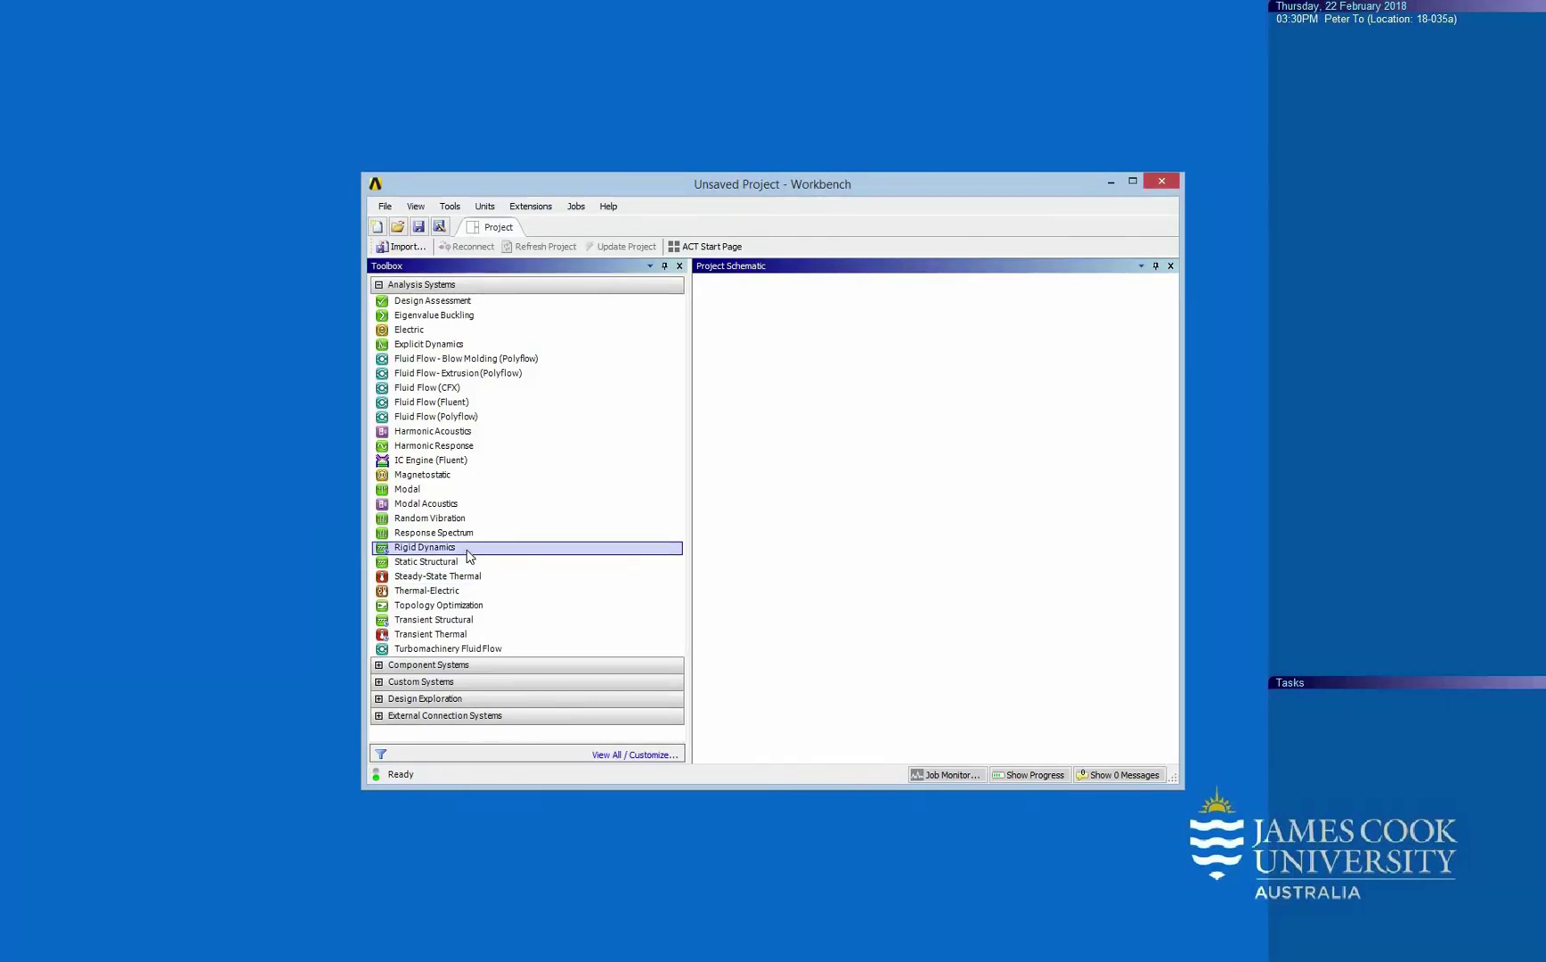
{"action": "left_click", "coordinate": [454, 621]}
{"action": "double_click", "coordinate": [453, 619]}
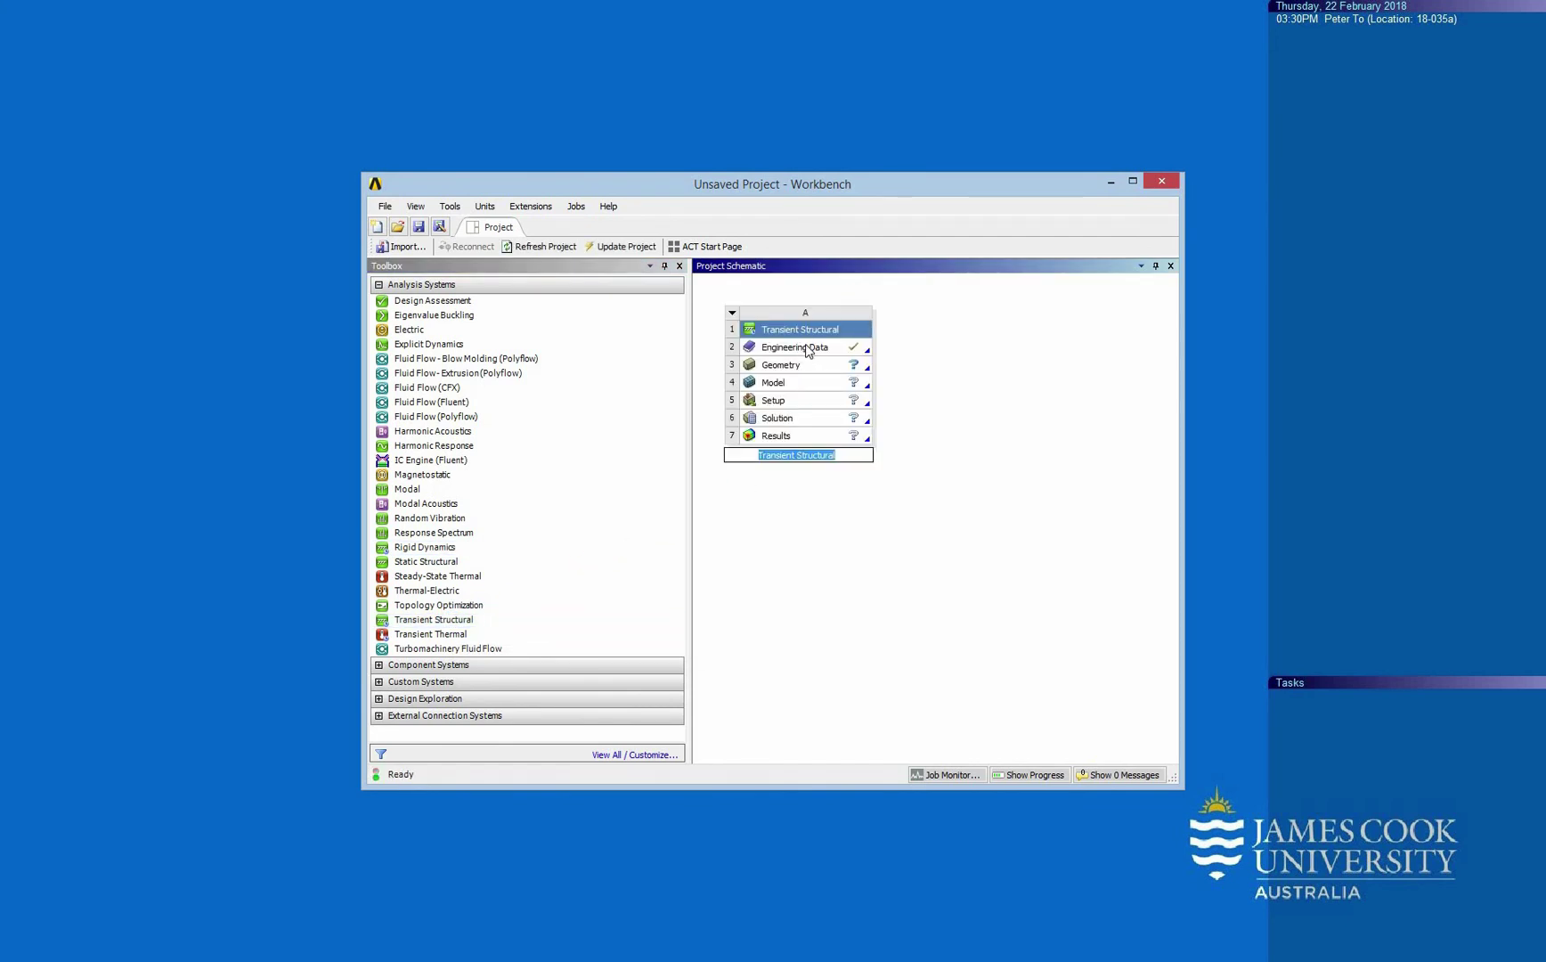
Step: Add Epoxy E-Glass UD from the Composite Materials library to the Engineering Data
{"action": "double_click", "coordinate": [808, 349]}
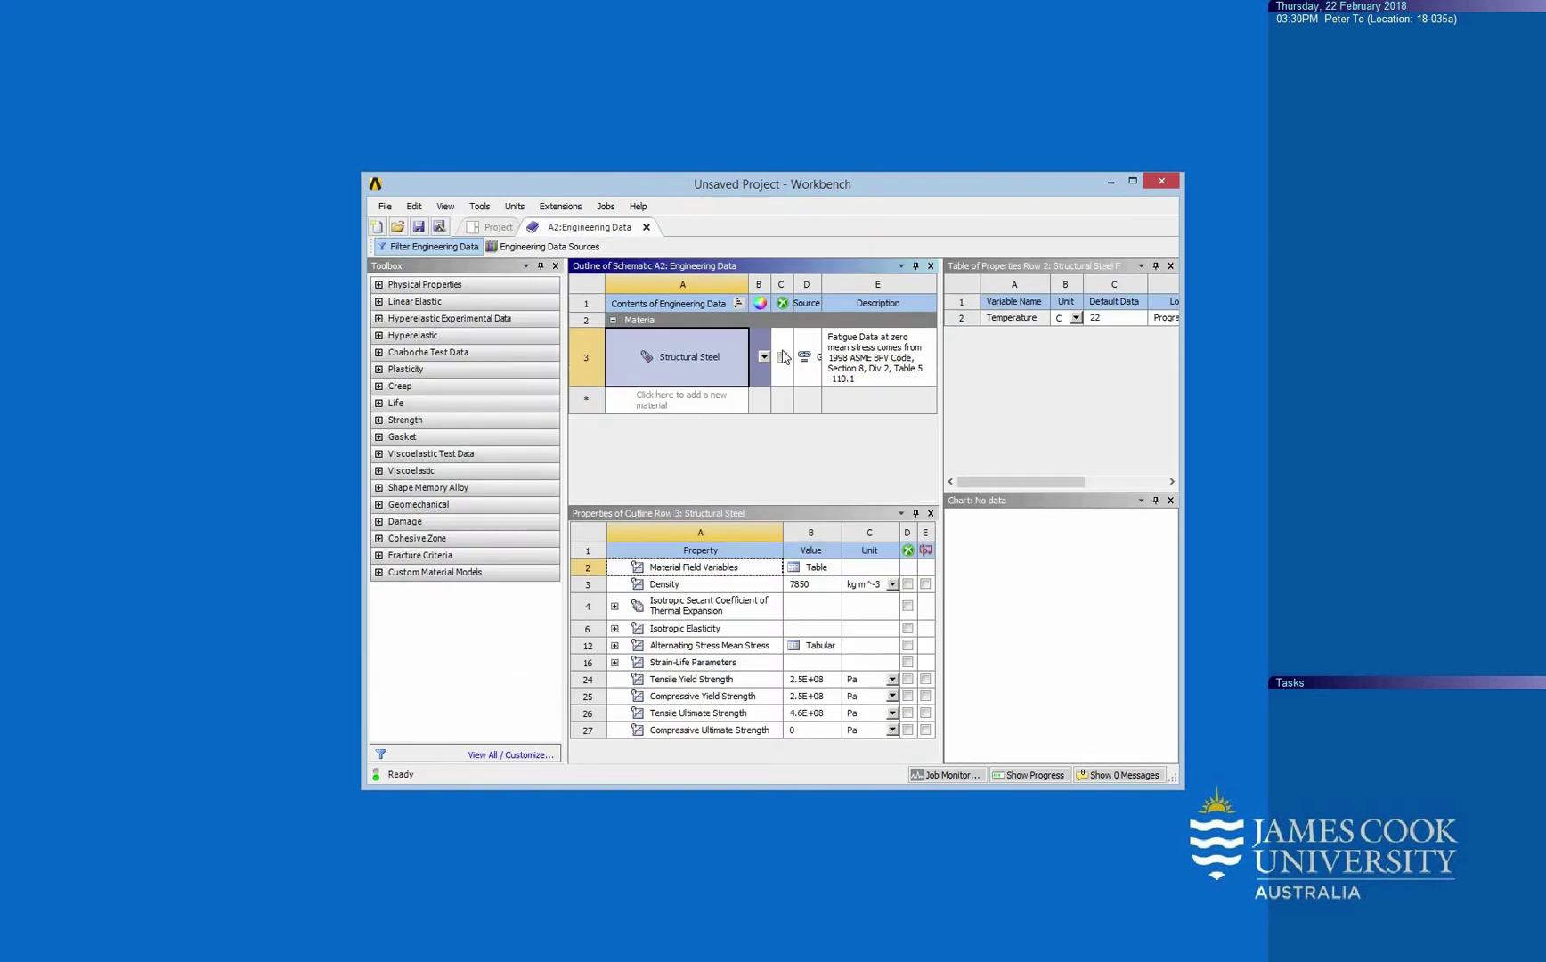
{"action": "left_click", "coordinate": [513, 248]}
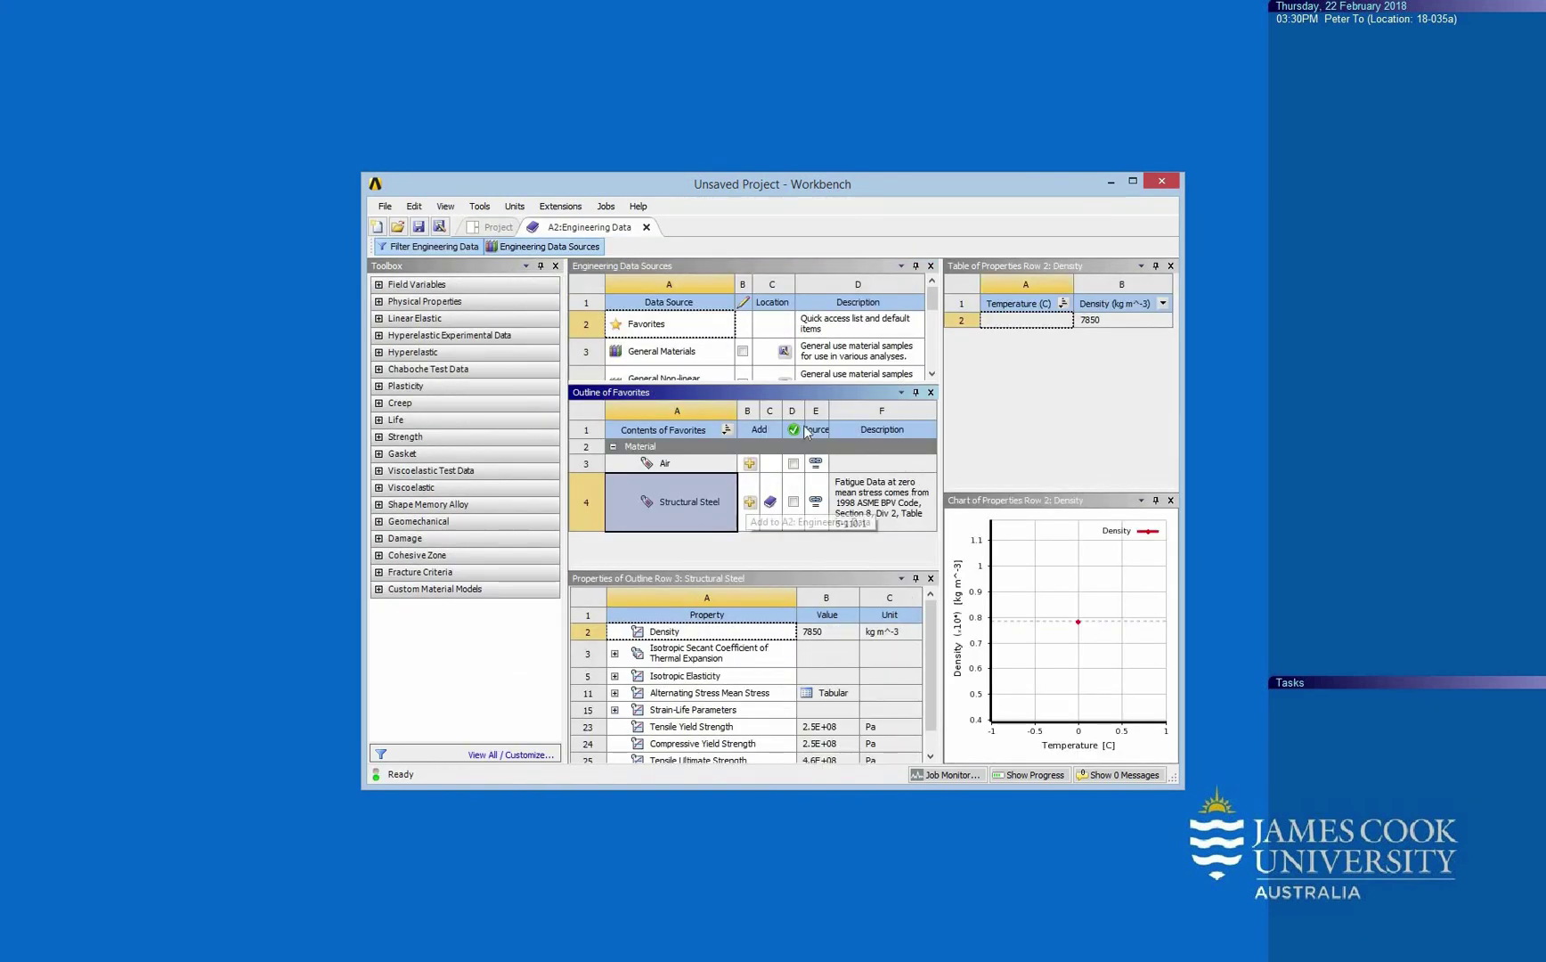
{"action": "left_click", "coordinate": [677, 350]}
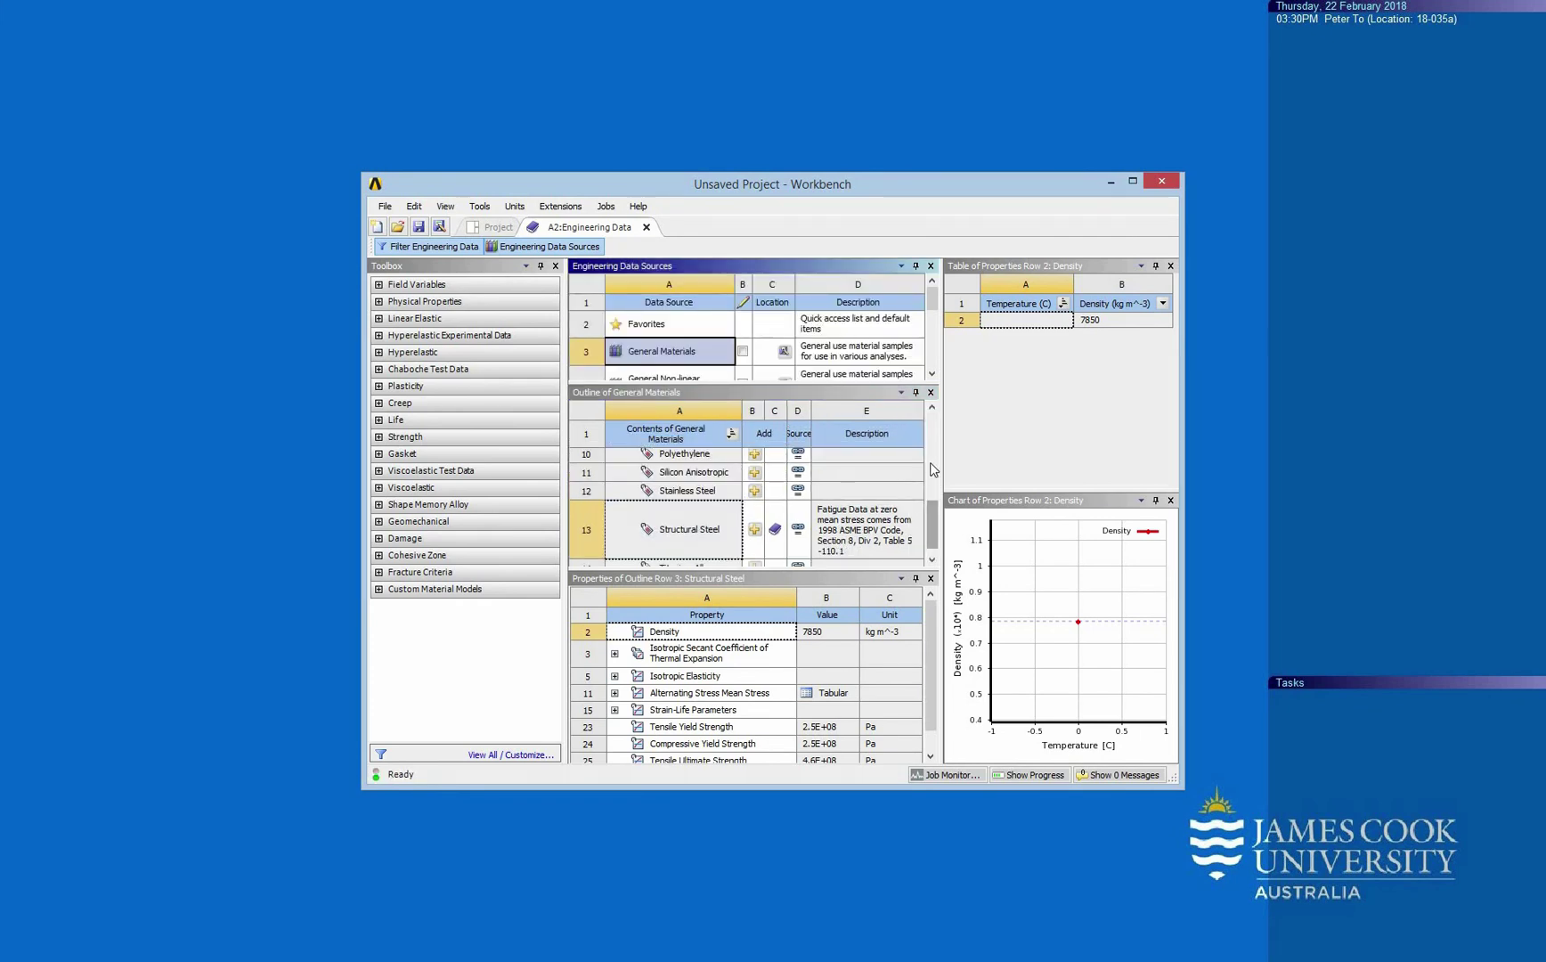
{"action": "scroll", "coordinate": [933, 470], "scroll_direction": "up", "scroll_amount": 3}
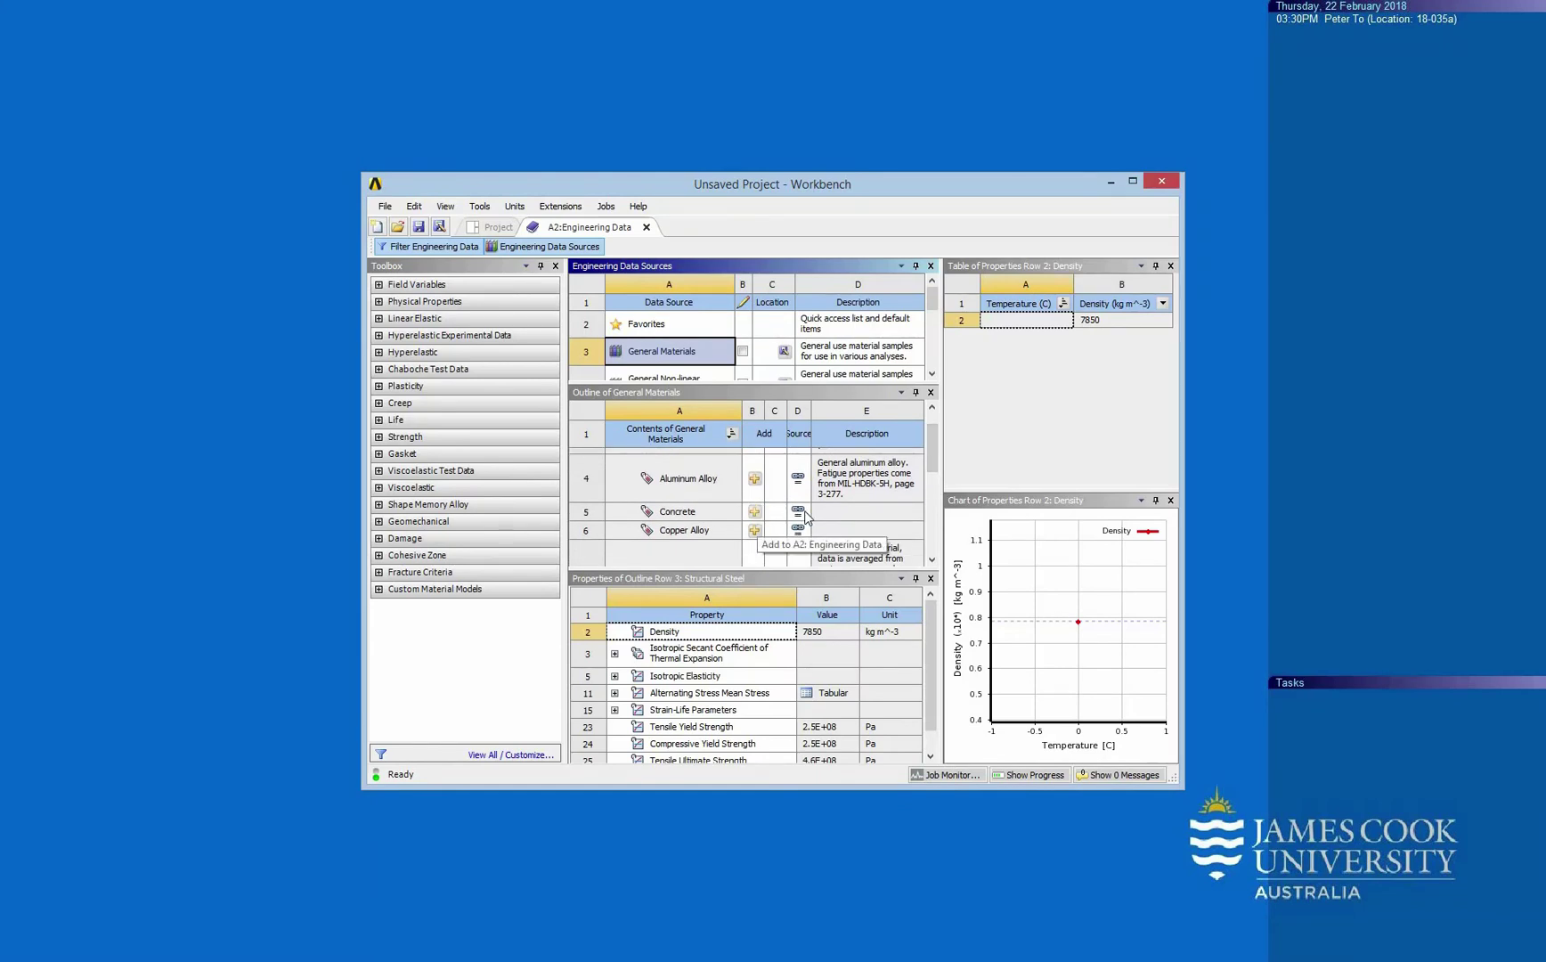
{"action": "left_click", "coordinate": [888, 490]}
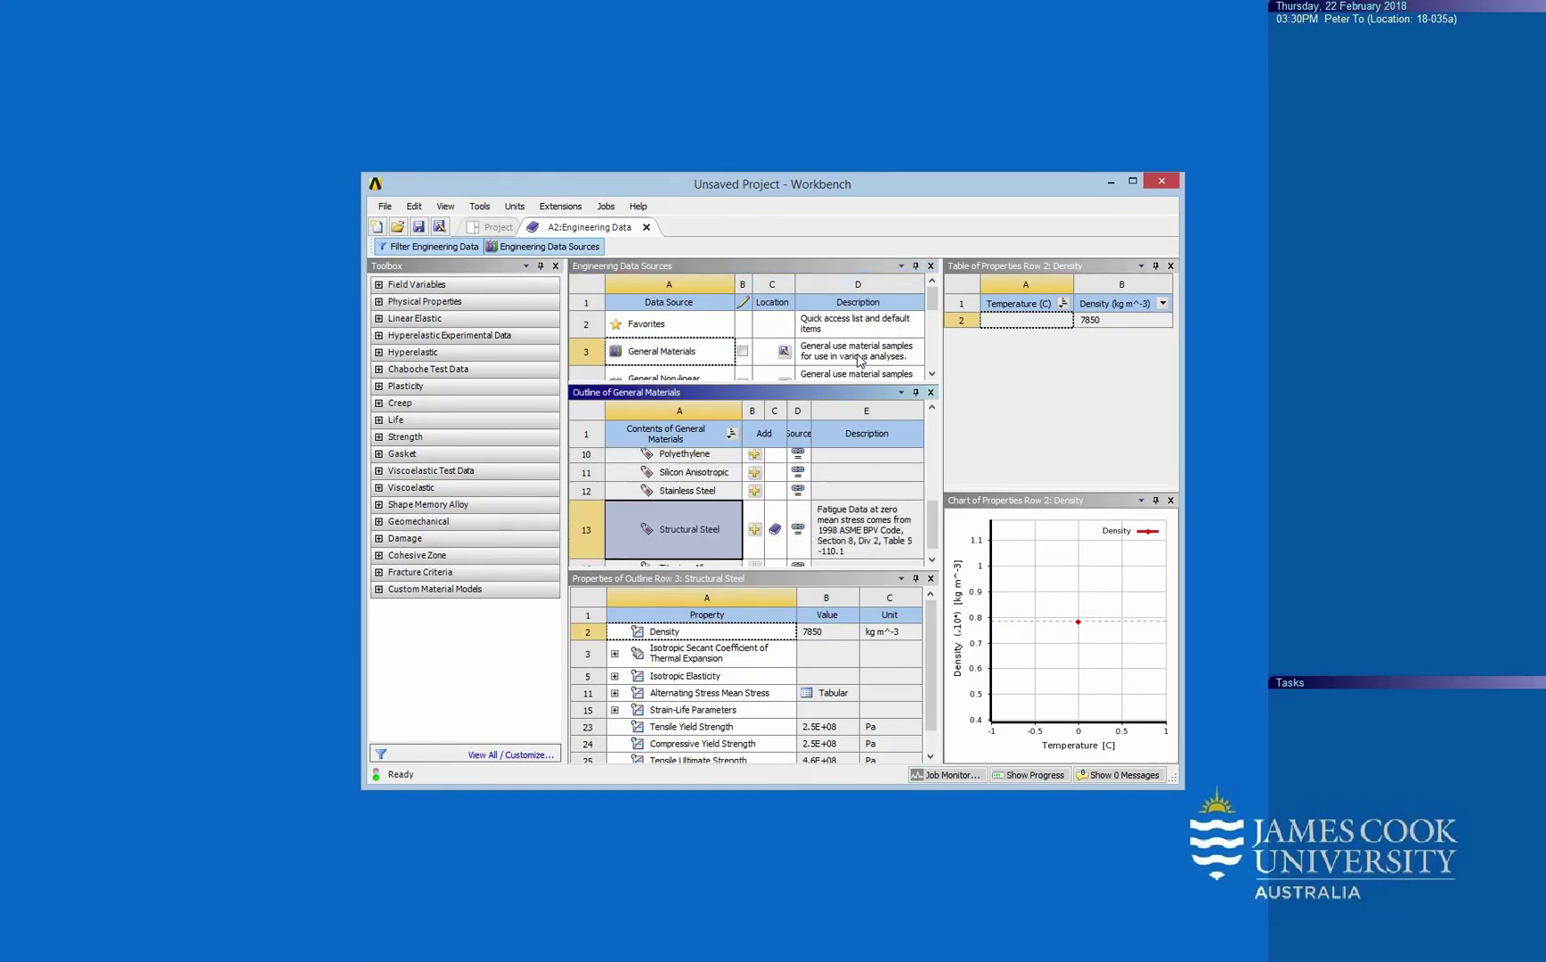
{"action": "left_click_drag", "start_coordinate": [935, 305], "coordinate": [935, 354]}
{"action": "left_click", "coordinate": [679, 344]}
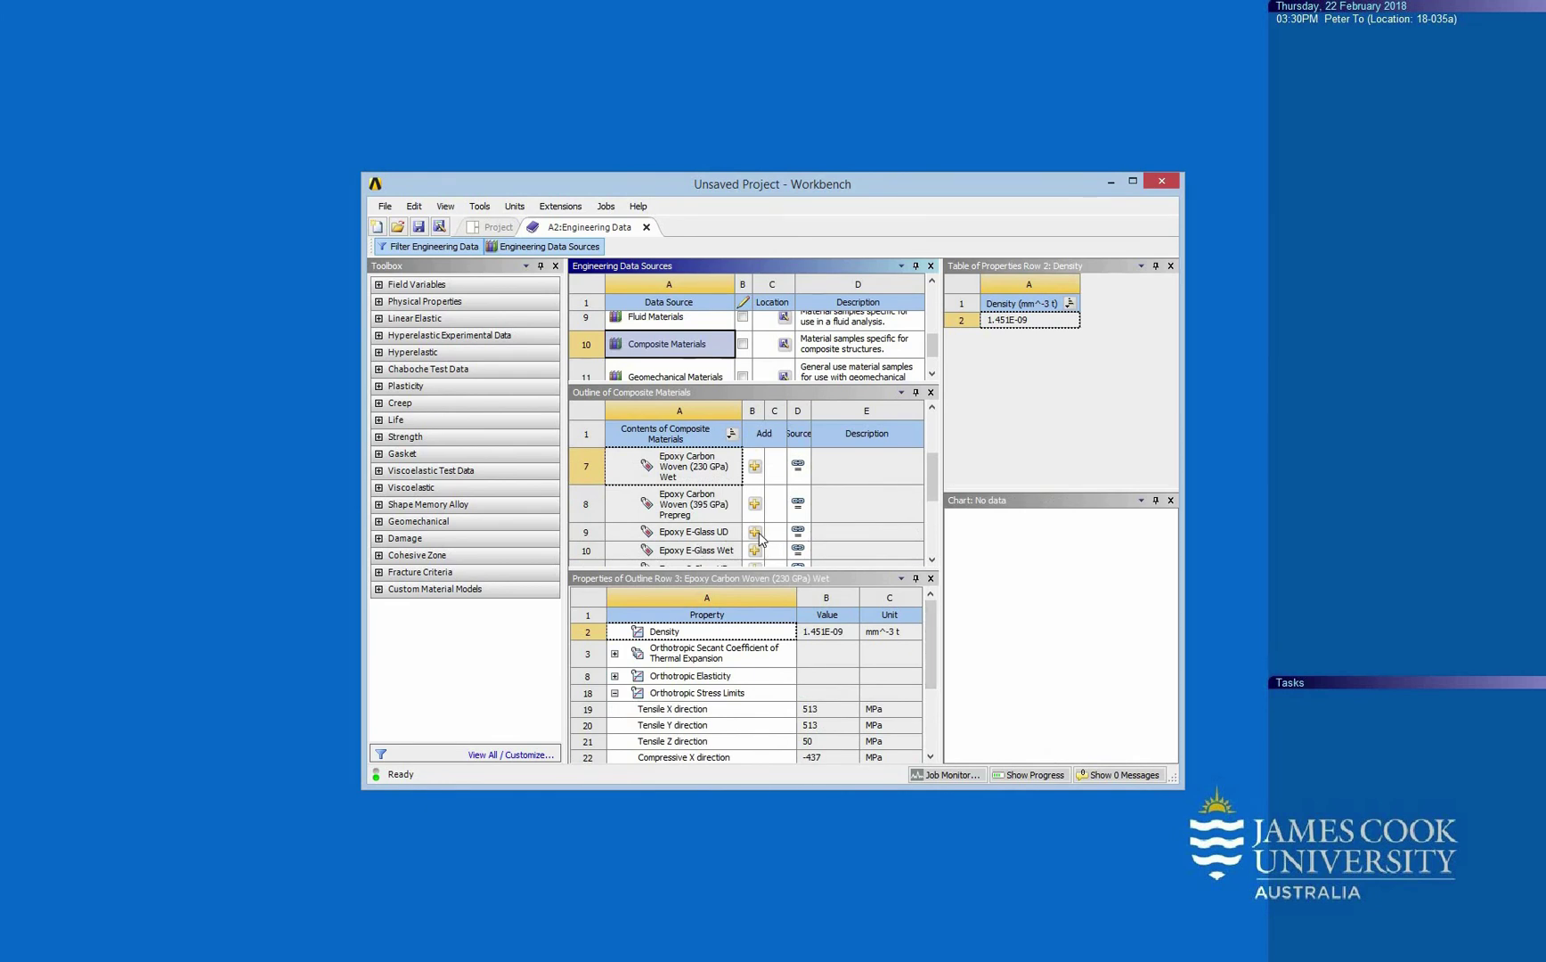
{"action": "left_click", "coordinate": [757, 535]}
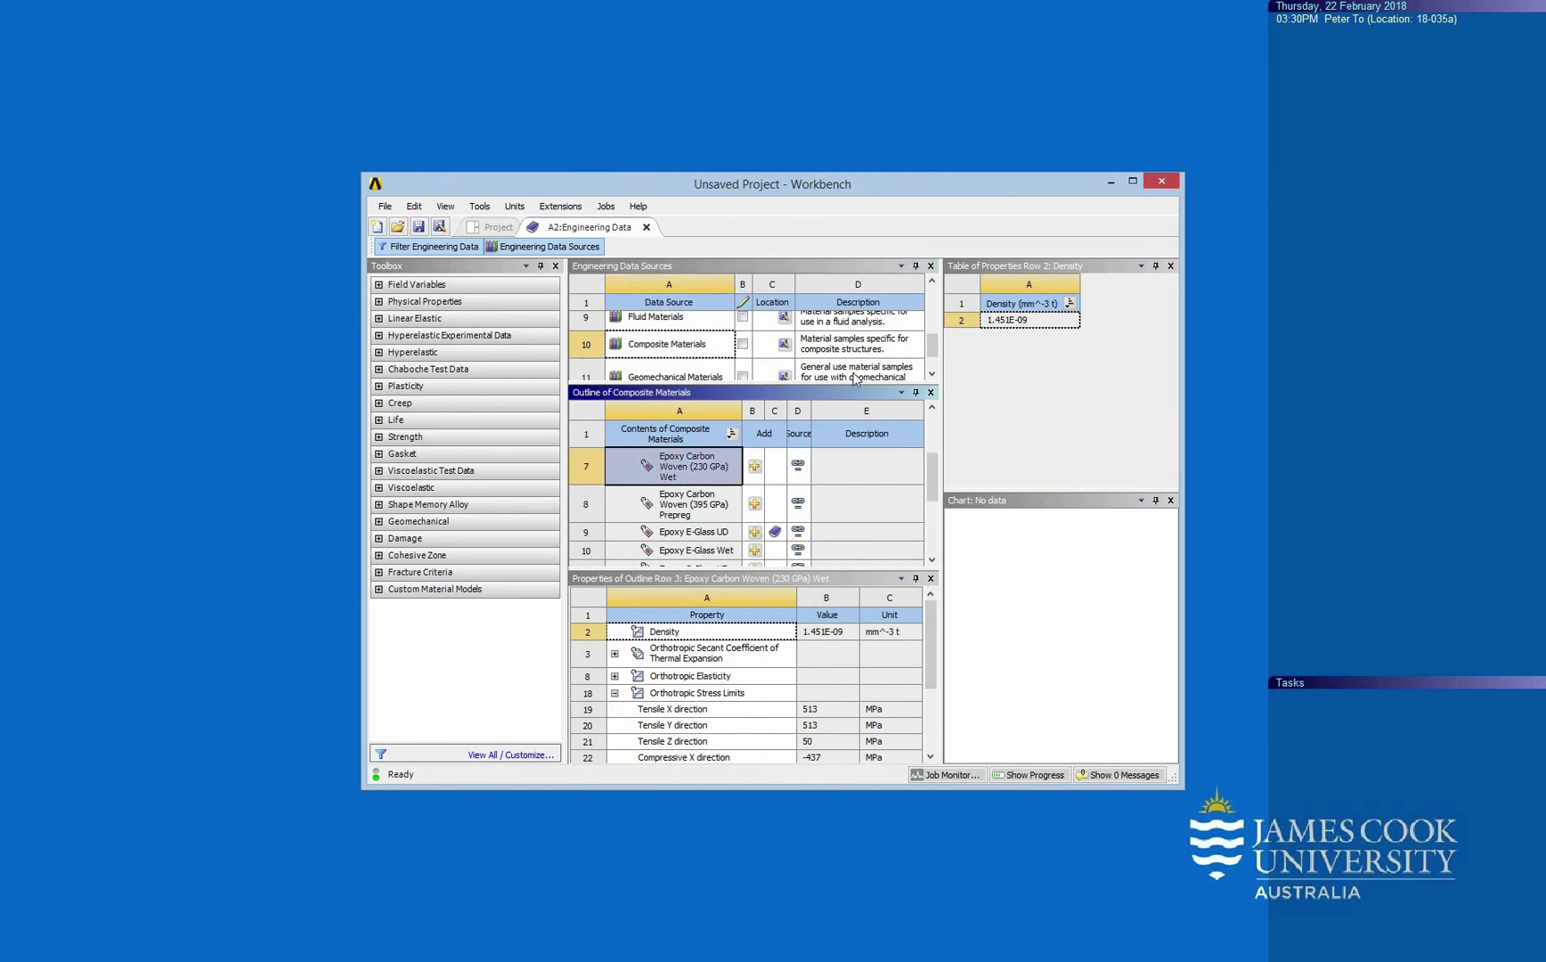
Step: Launch SpaceClaim from the Geometry cell, dismiss the Welcome window, and bring up File > Open
{"action": "left_click", "coordinate": [646, 226]}
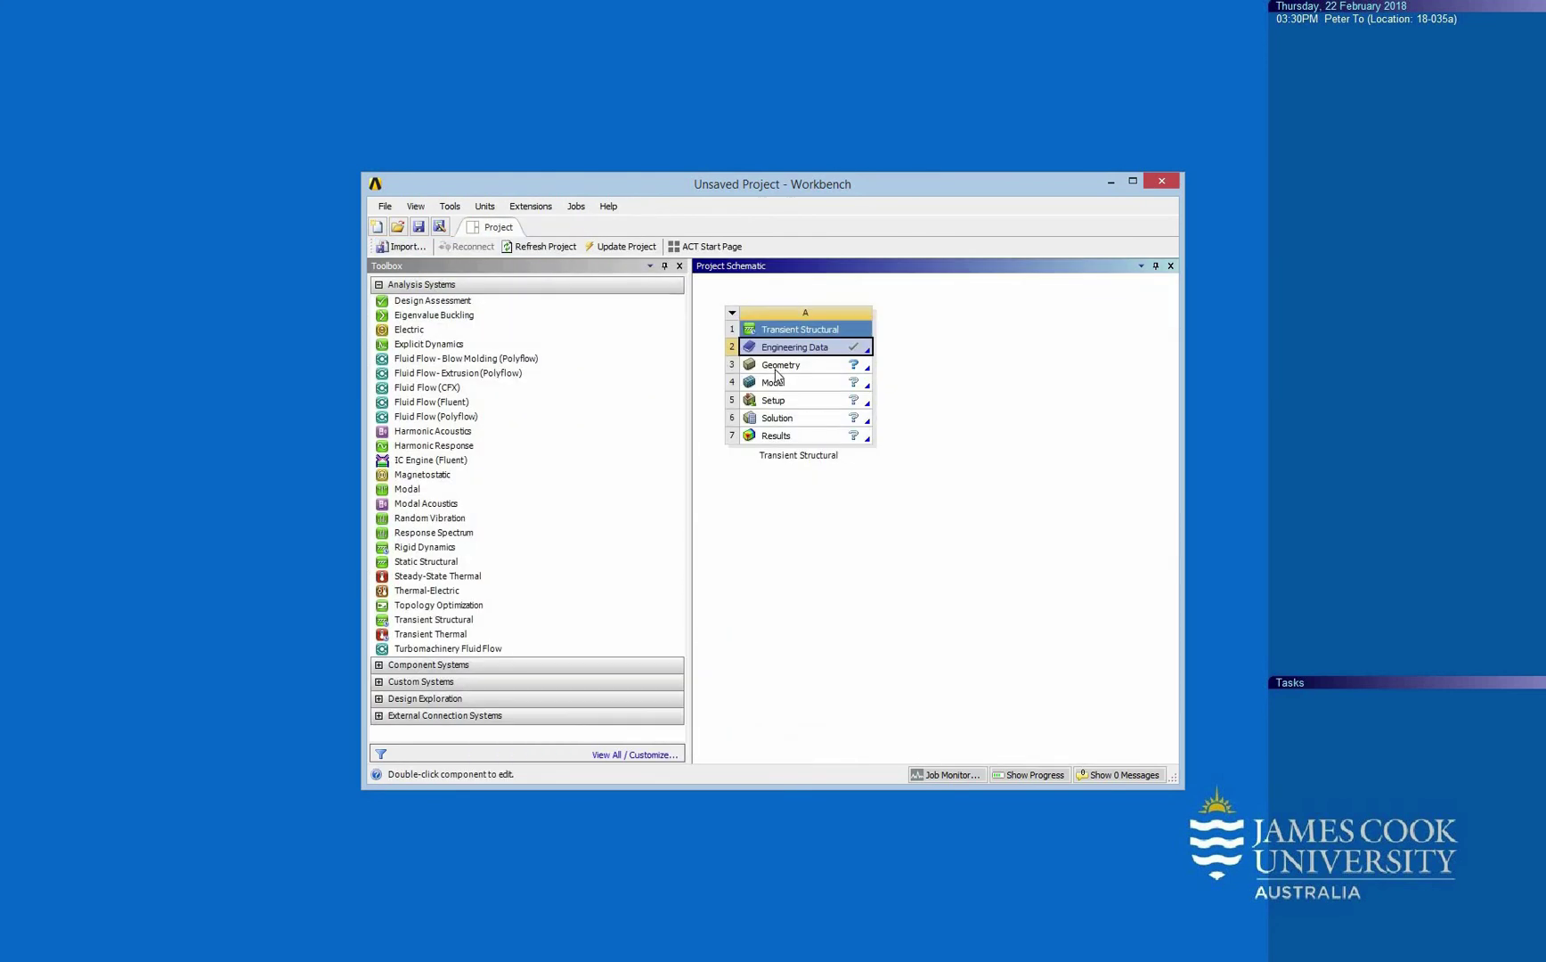
{"action": "double_click", "coordinate": [774, 369]}
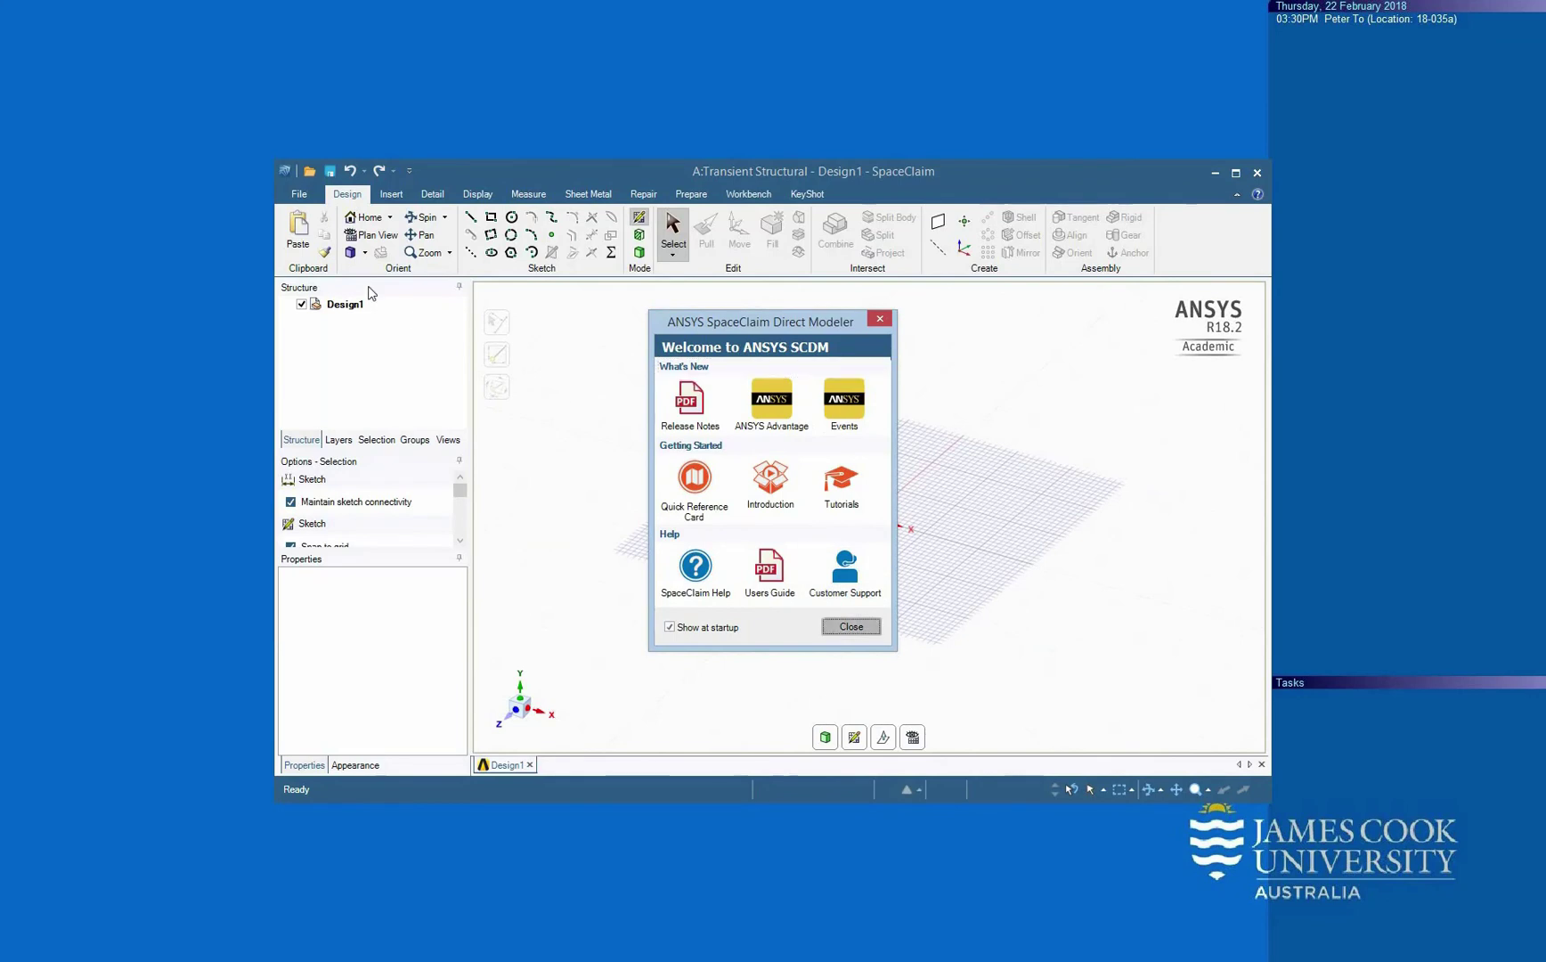
{"action": "left_click", "coordinate": [850, 627]}
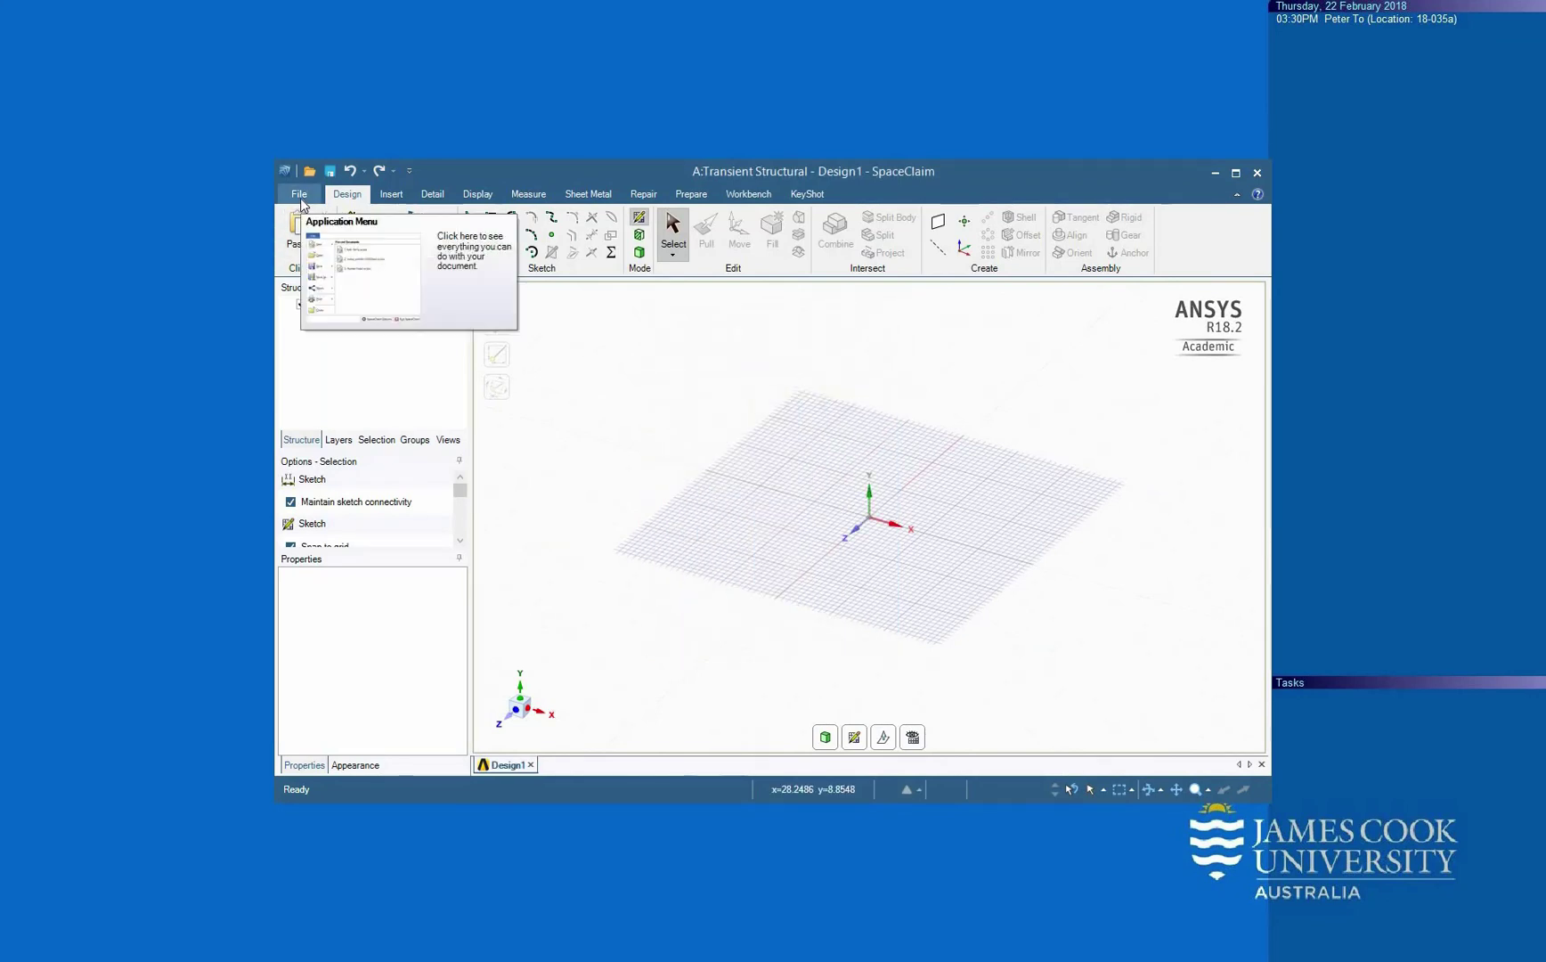
{"action": "left_click", "coordinate": [299, 193]}
Step: Open the carpark.scdoc model from the Moving car folder
{"action": "left_click", "coordinate": [319, 267]}
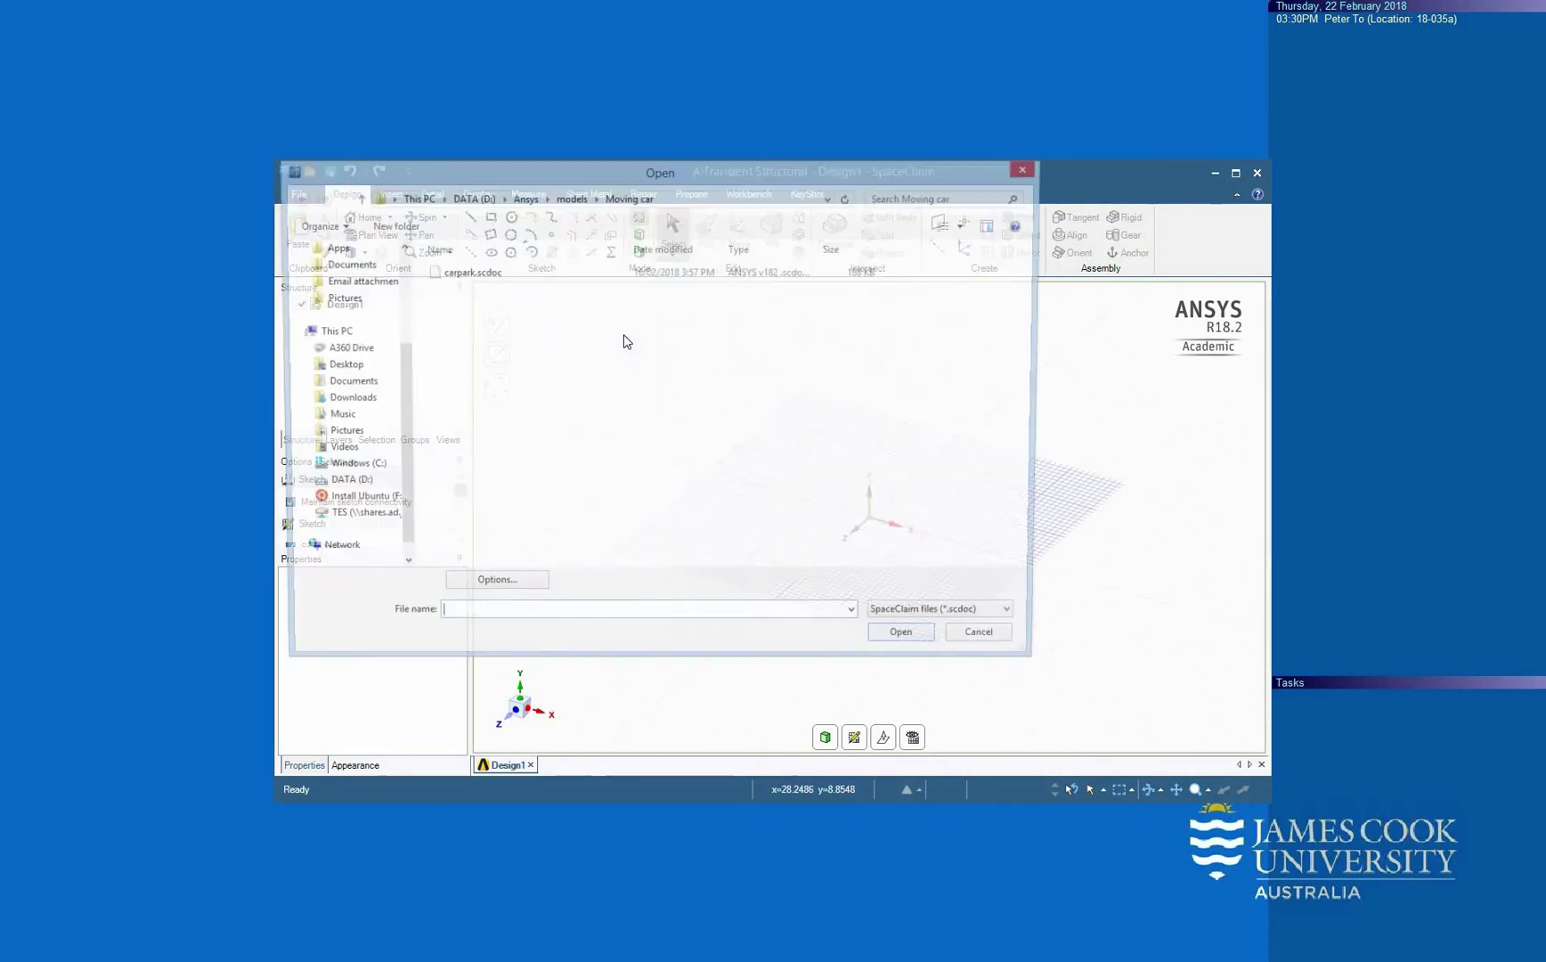
{"action": "left_click", "coordinate": [473, 274]}
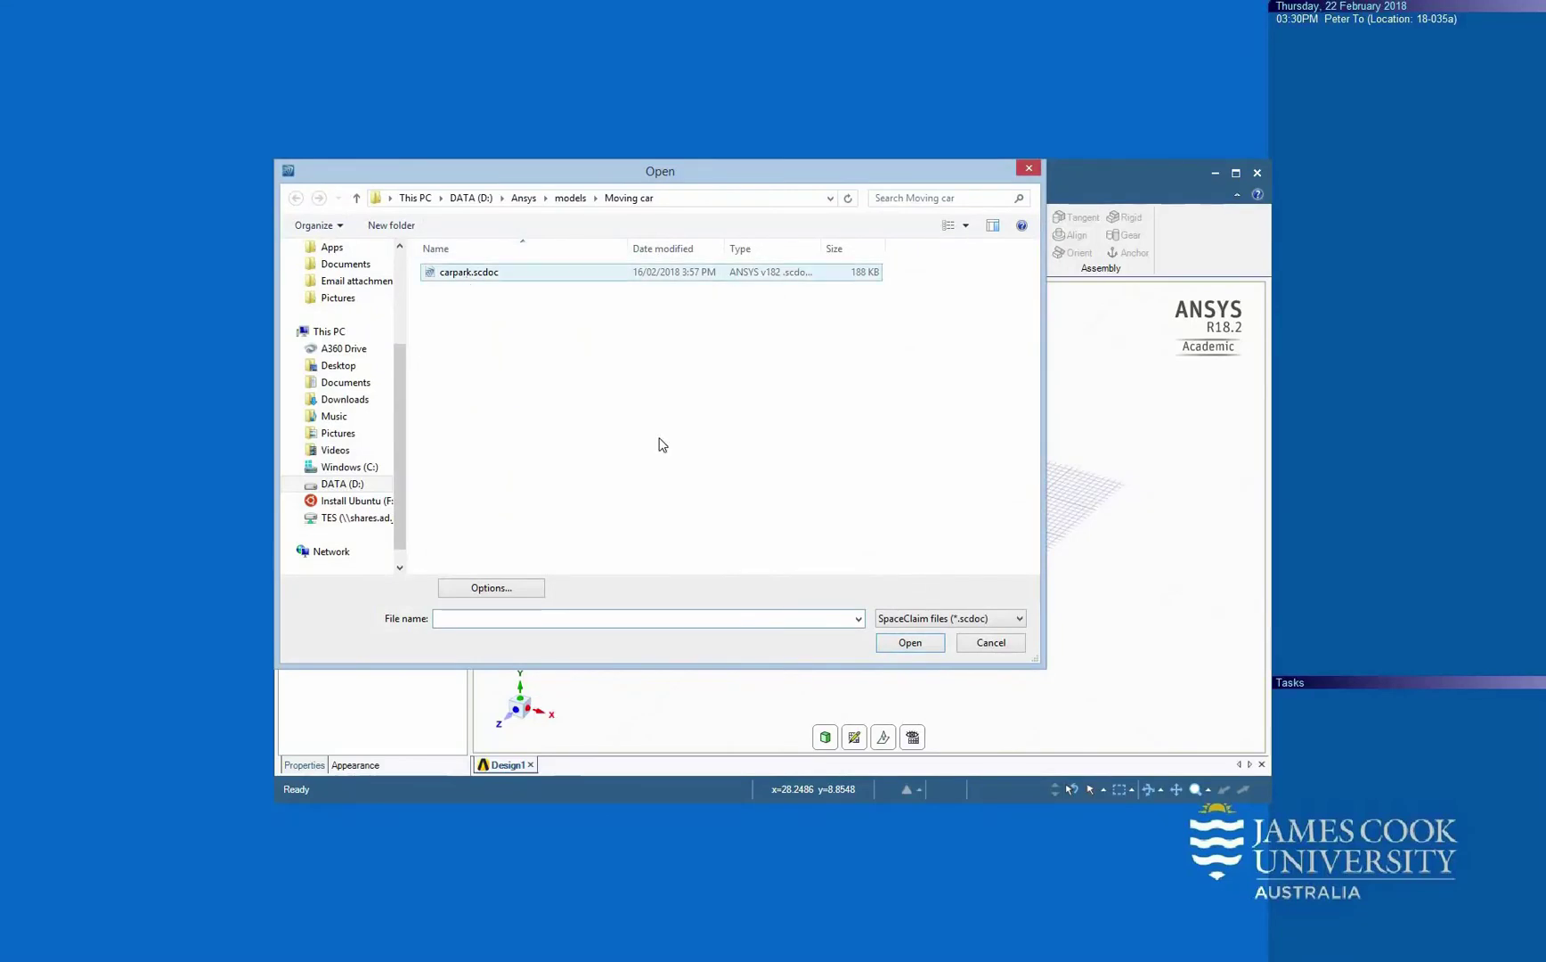
{"action": "left_click", "coordinate": [907, 643]}
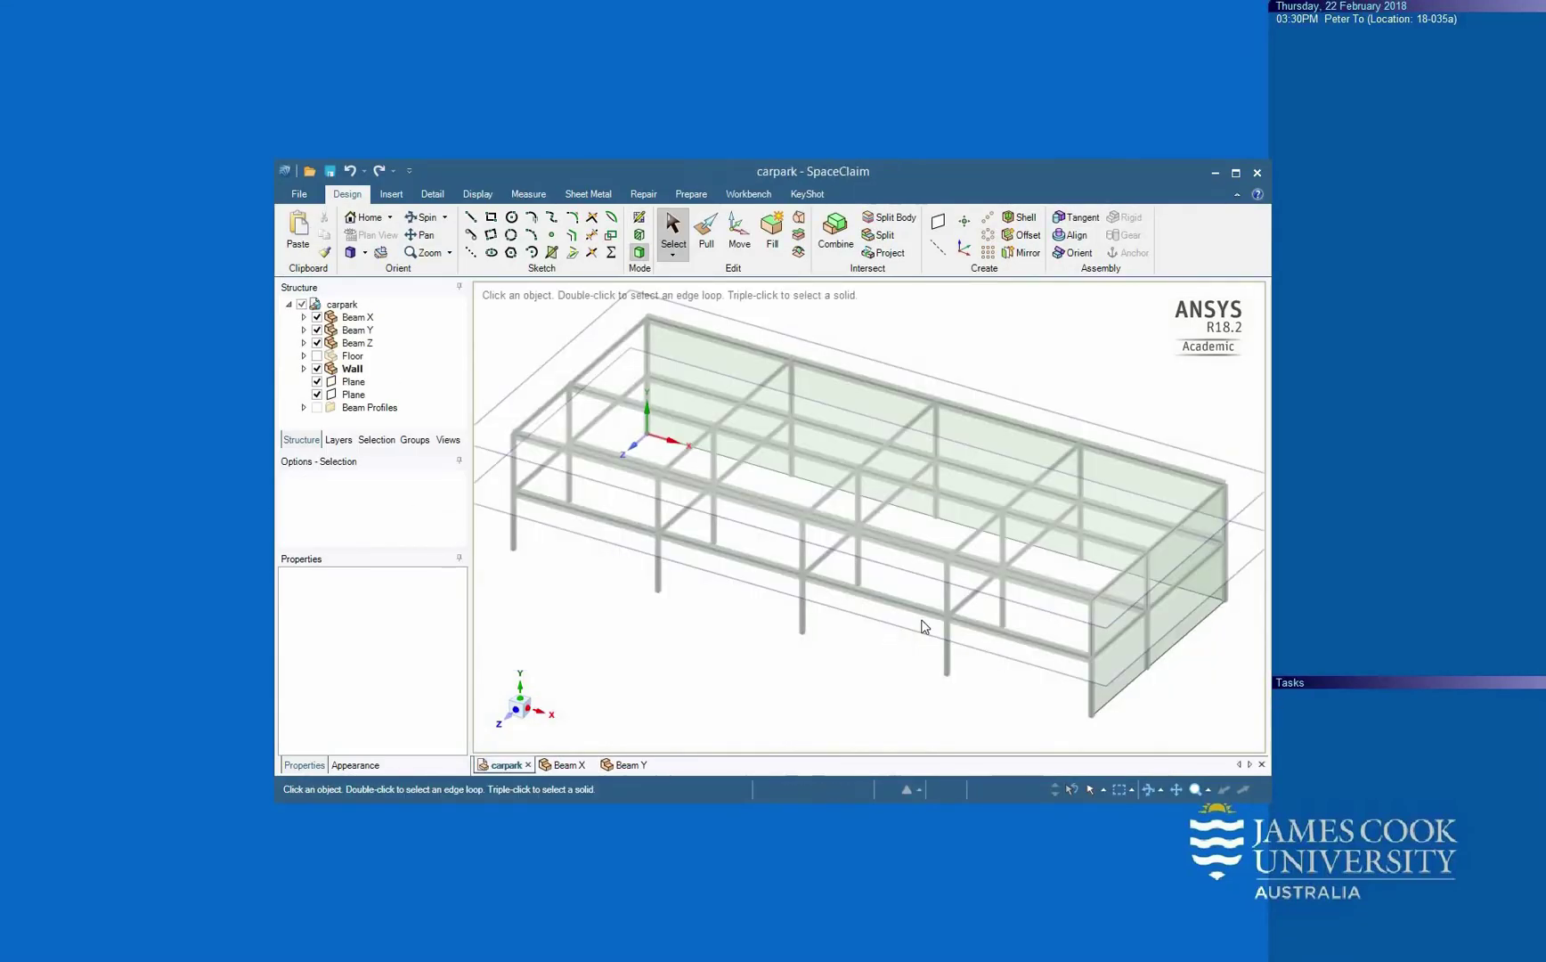
Step: Make the Floor component visible in the Structure tree
{"action": "left_click", "coordinate": [1183, 578]}
{"action": "left_click", "coordinate": [352, 356]}
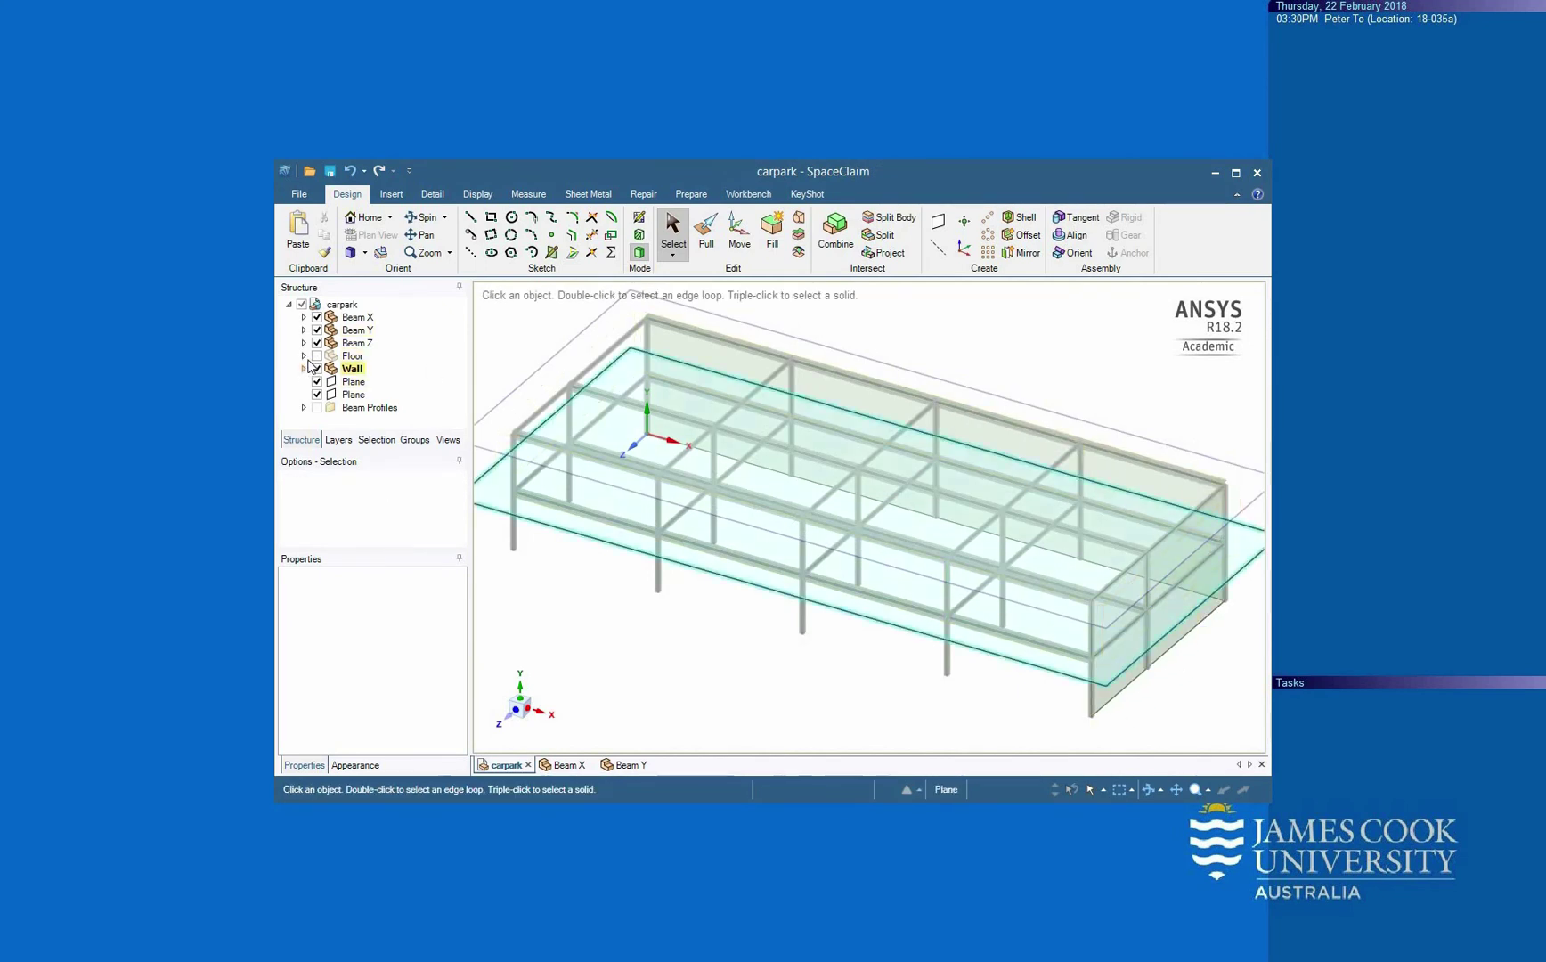
{"action": "left_click", "coordinate": [317, 356]}
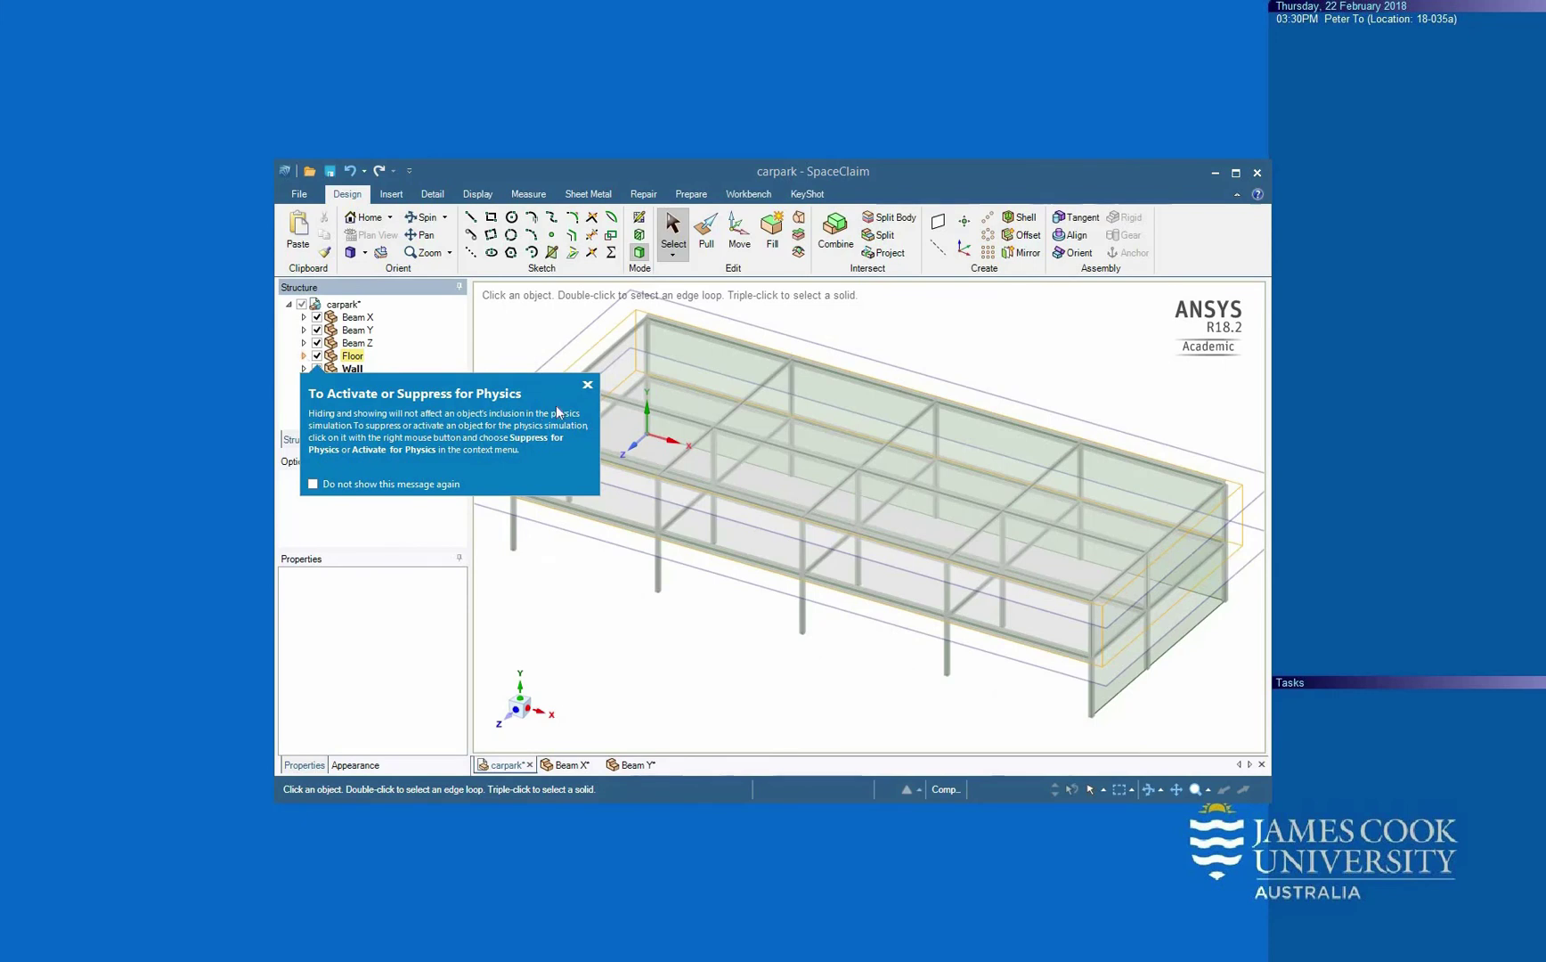
{"action": "left_click", "coordinate": [587, 384]}
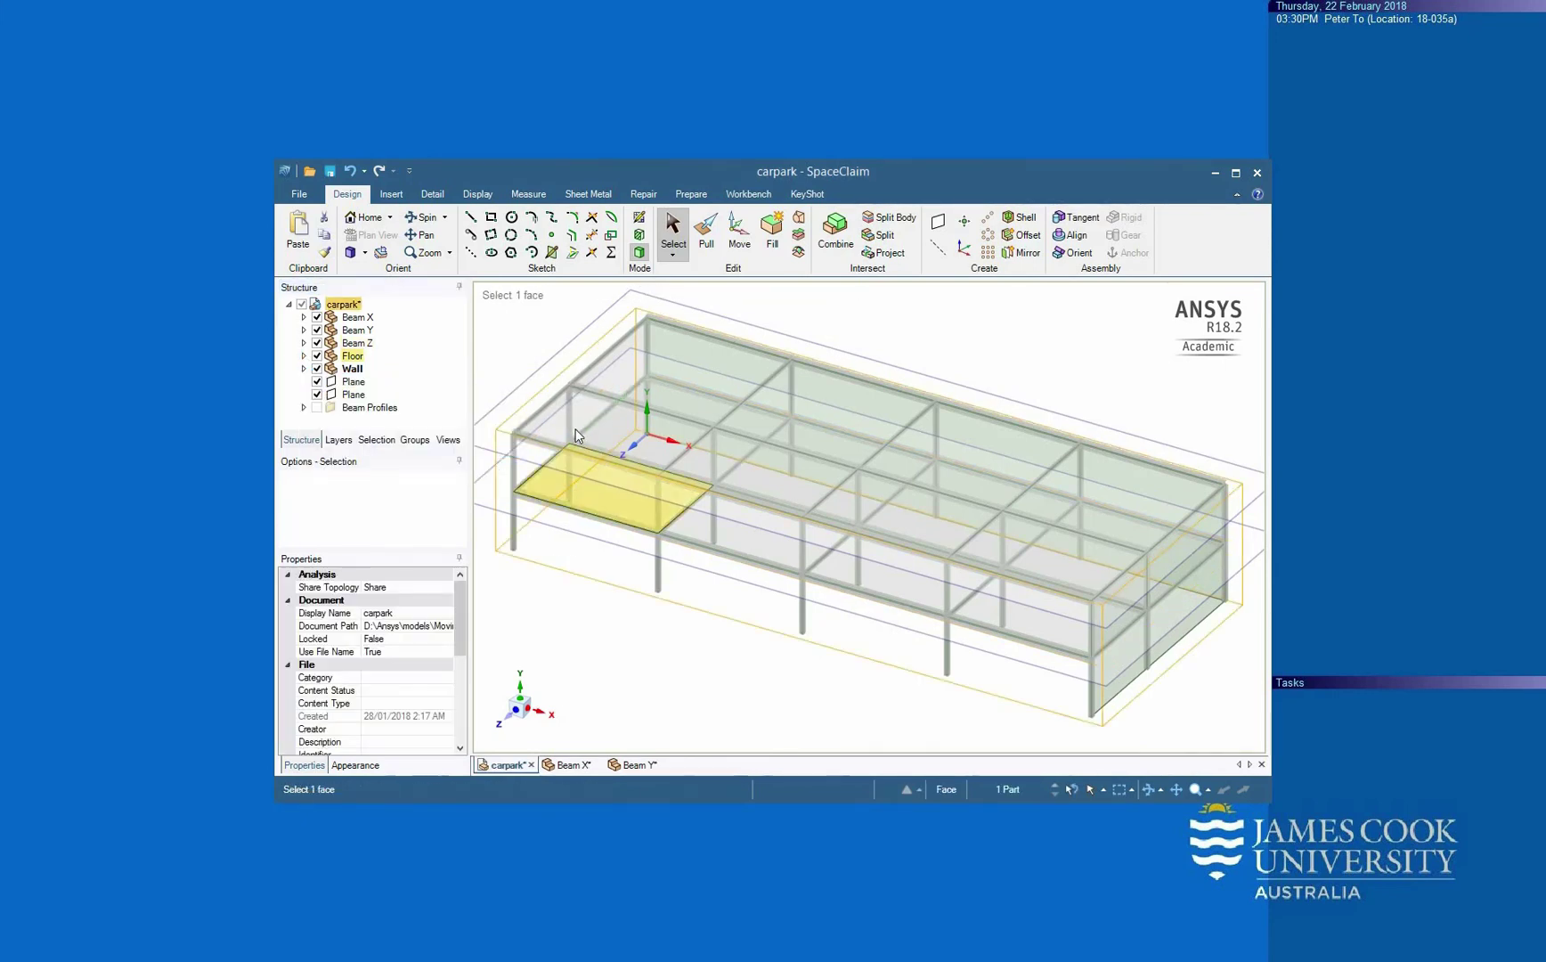
{"action": "key", "text": "Escape"}
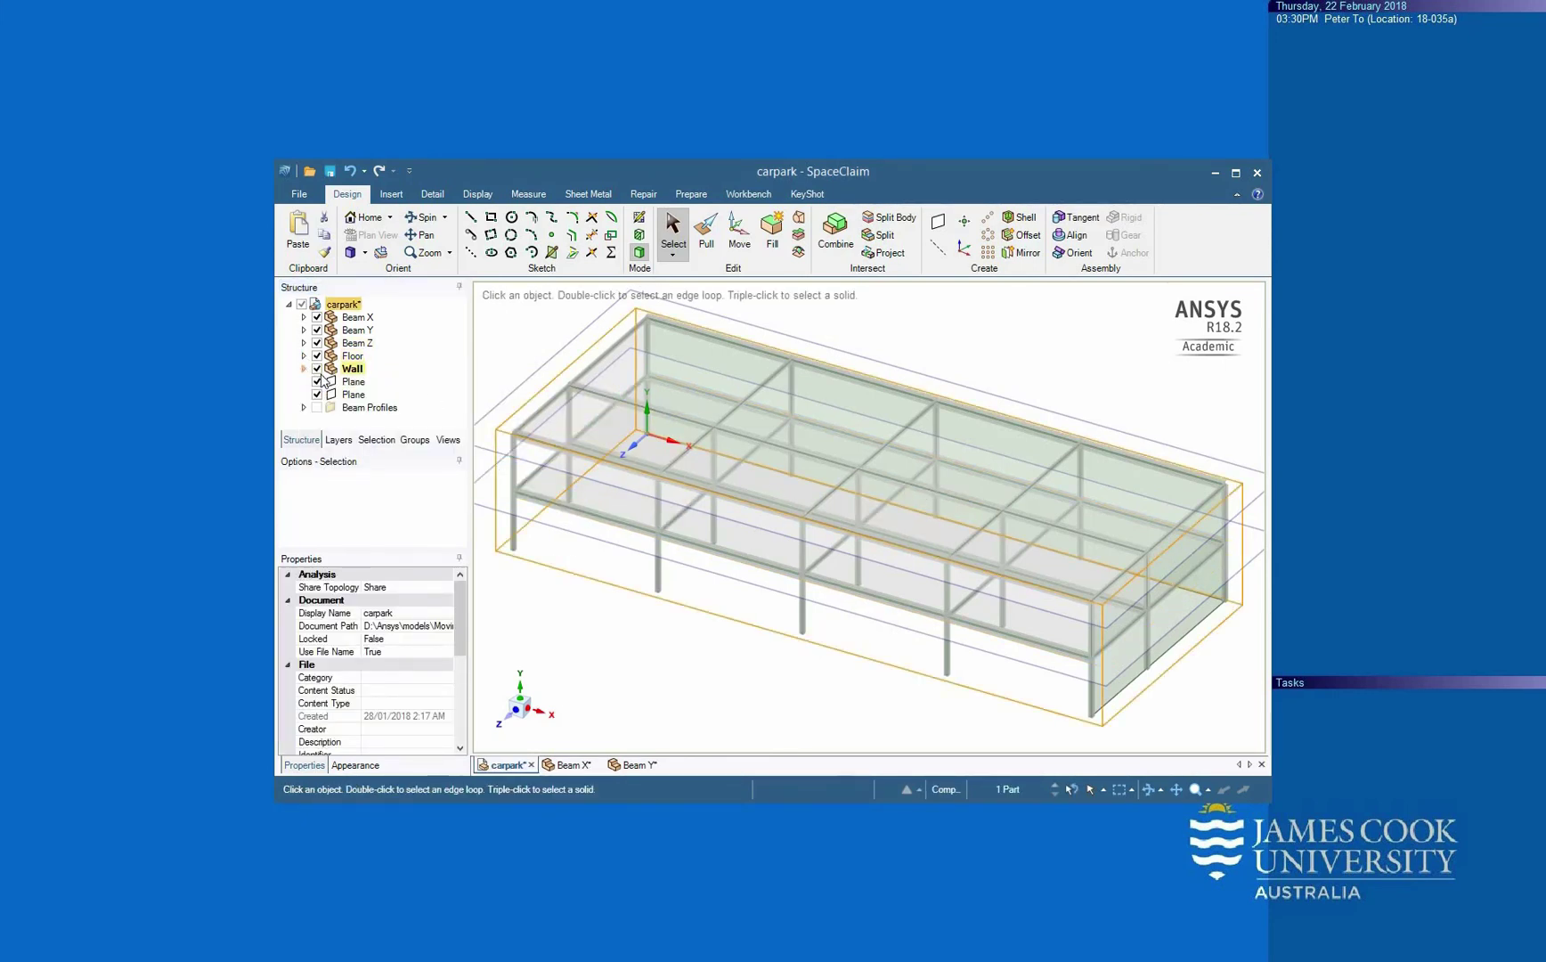
Step: Check the Wall surfaces and floor panels, then close SpaceClaim, saving changes to carpark
{"action": "left_click", "coordinate": [344, 386]}
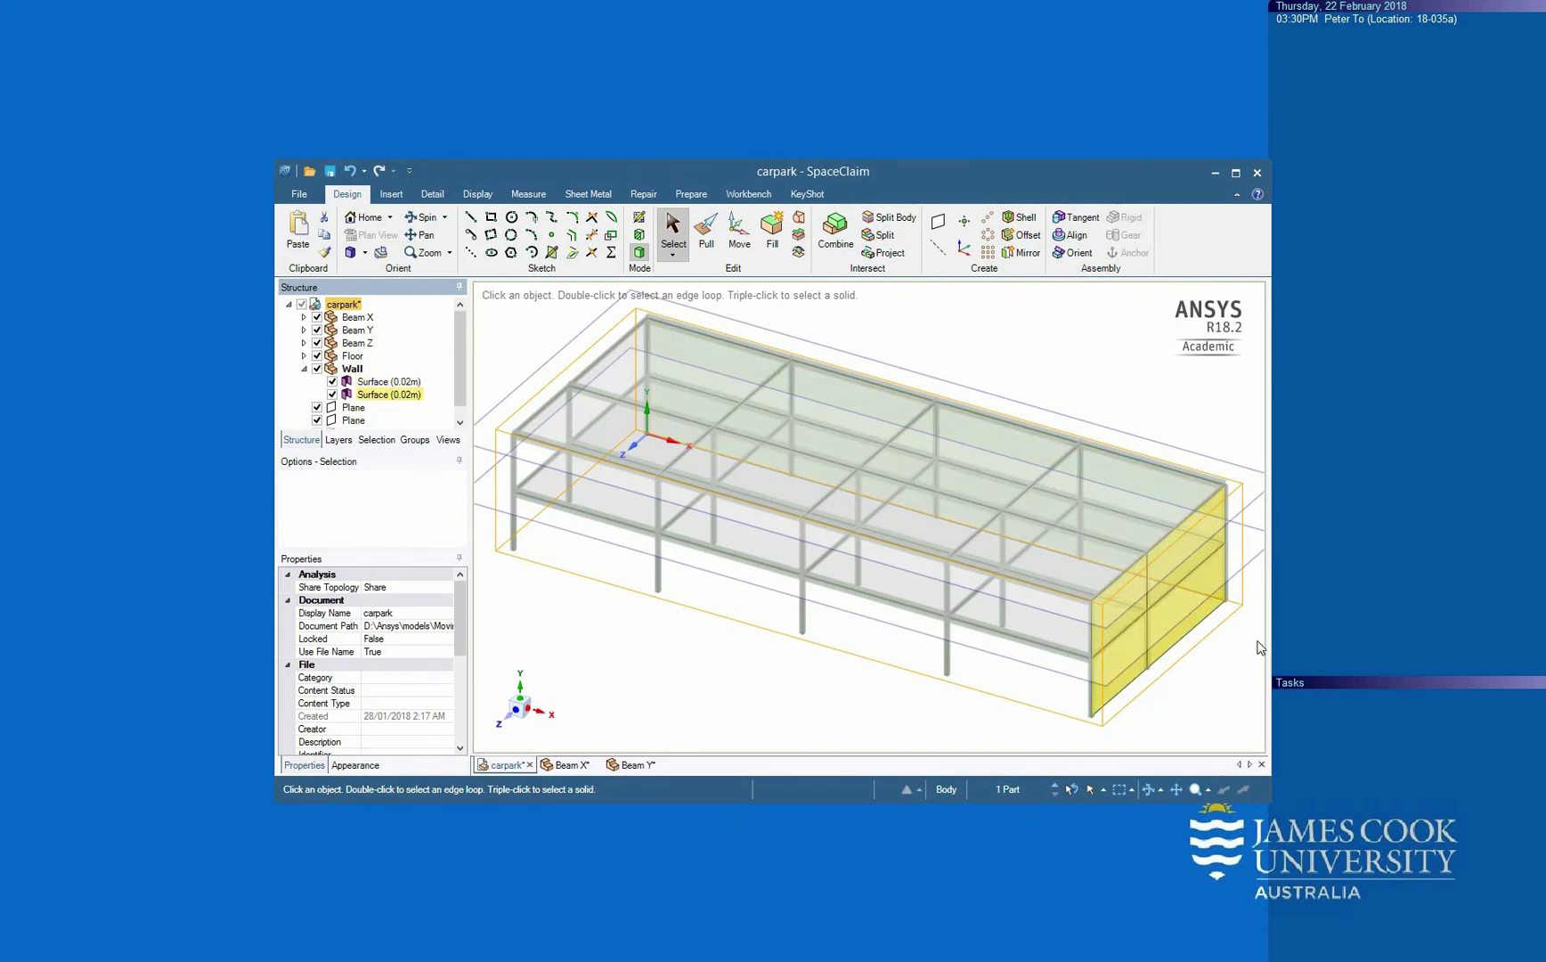
{"action": "left_click", "coordinate": [1025, 481]}
{"action": "left_click", "coordinate": [903, 456]}
{"action": "key", "text": "Escape"}
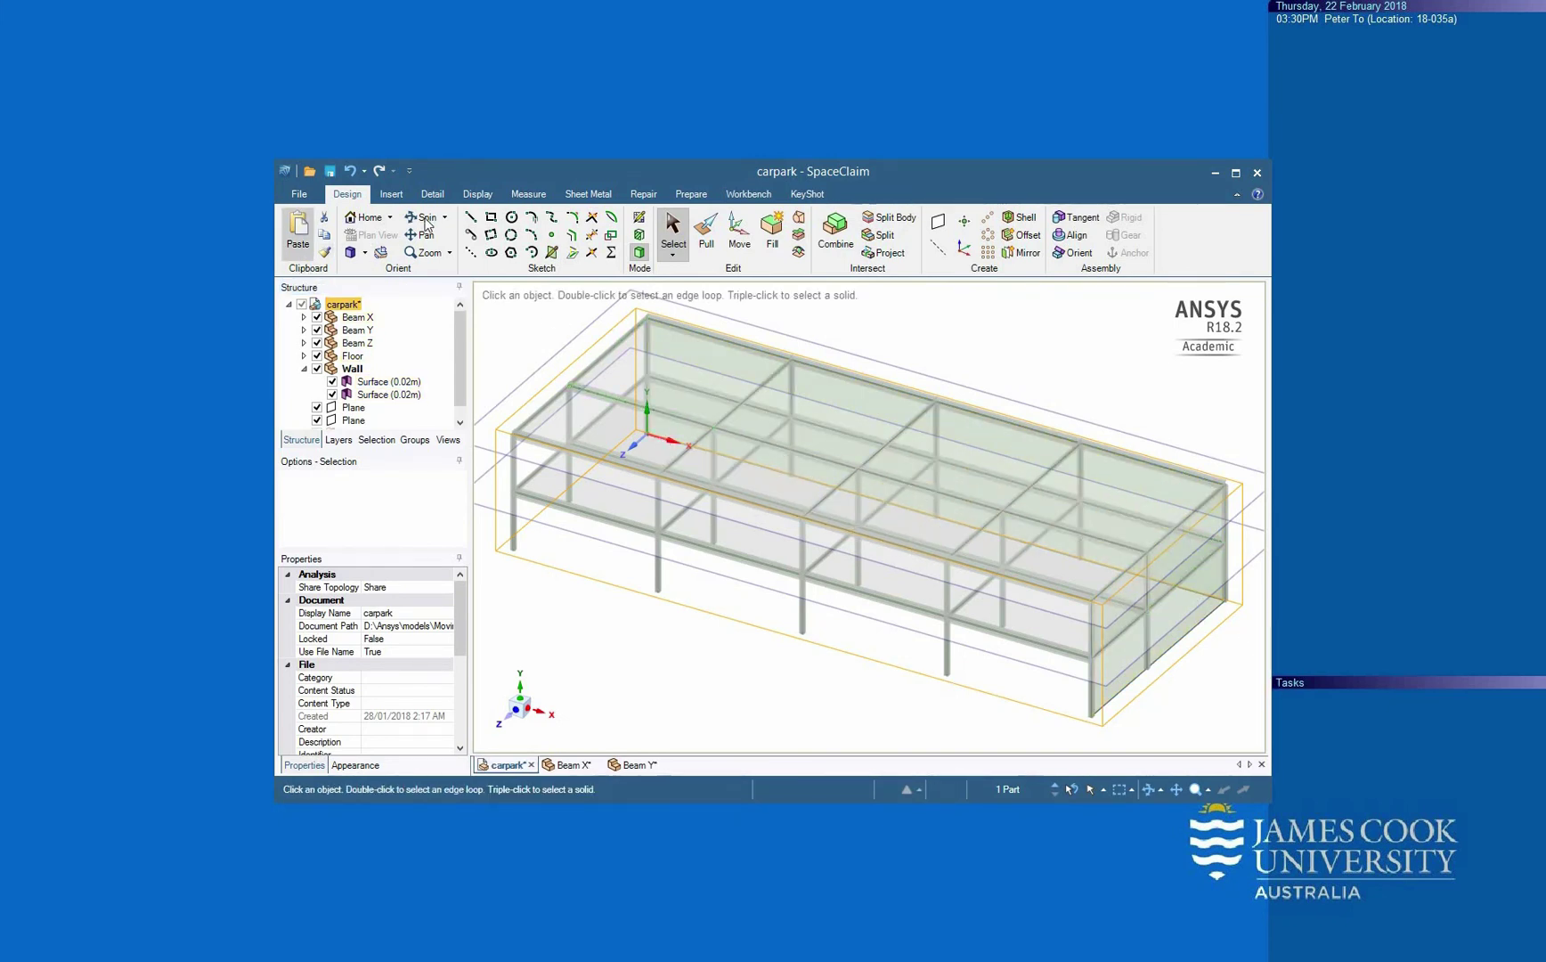
{"action": "left_click", "coordinate": [1256, 172]}
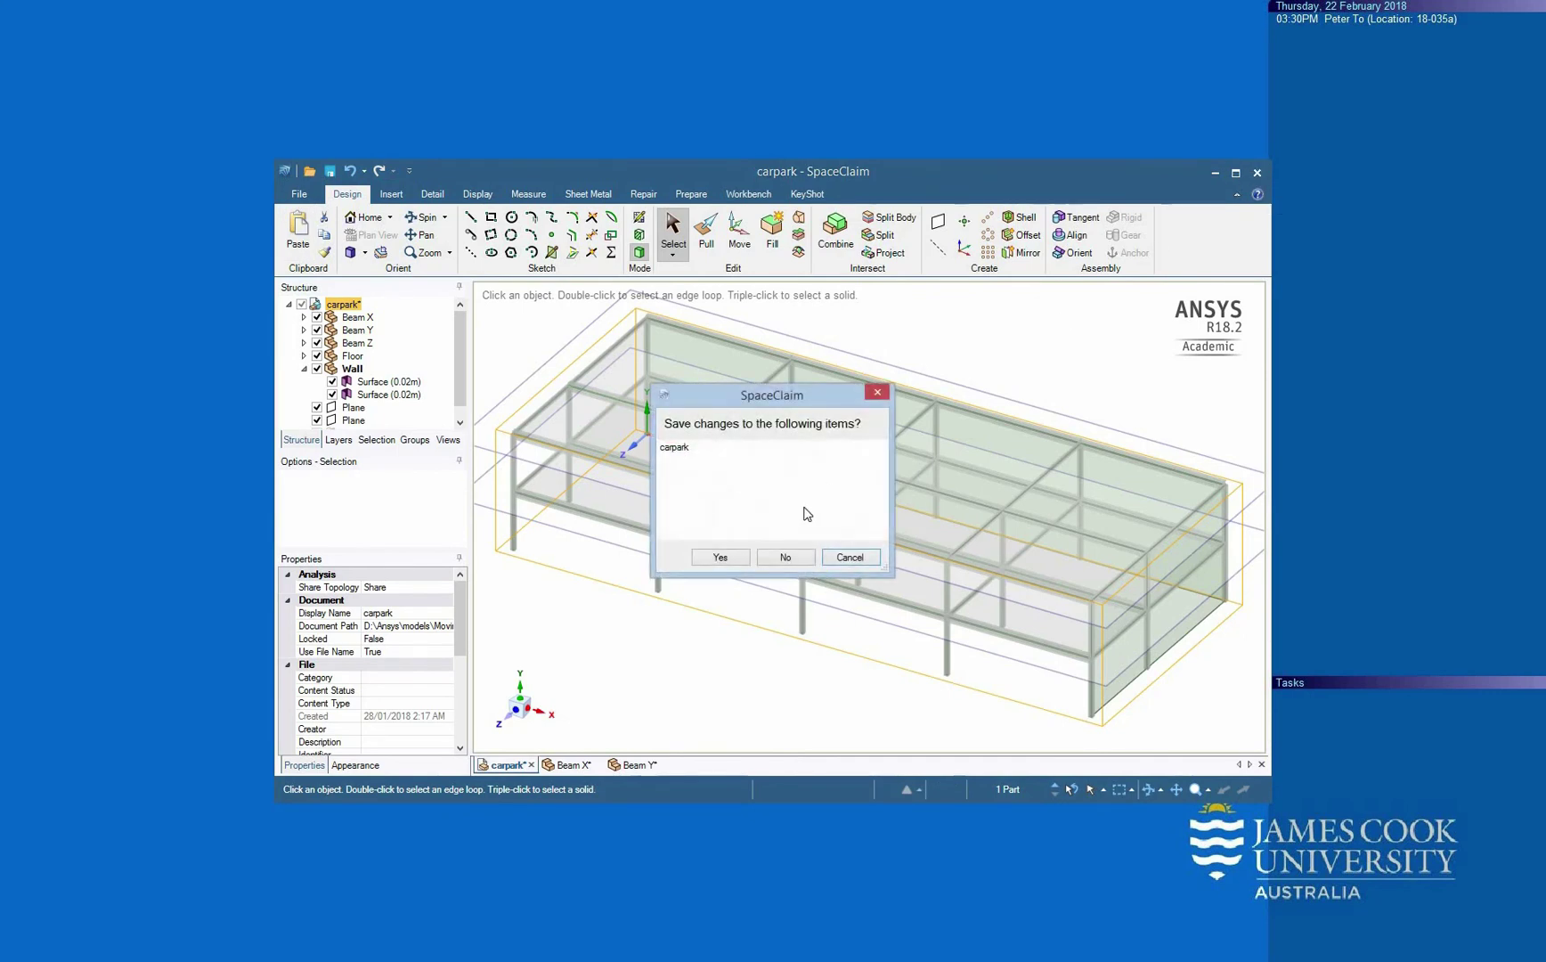
{"action": "left_click", "coordinate": [743, 559]}
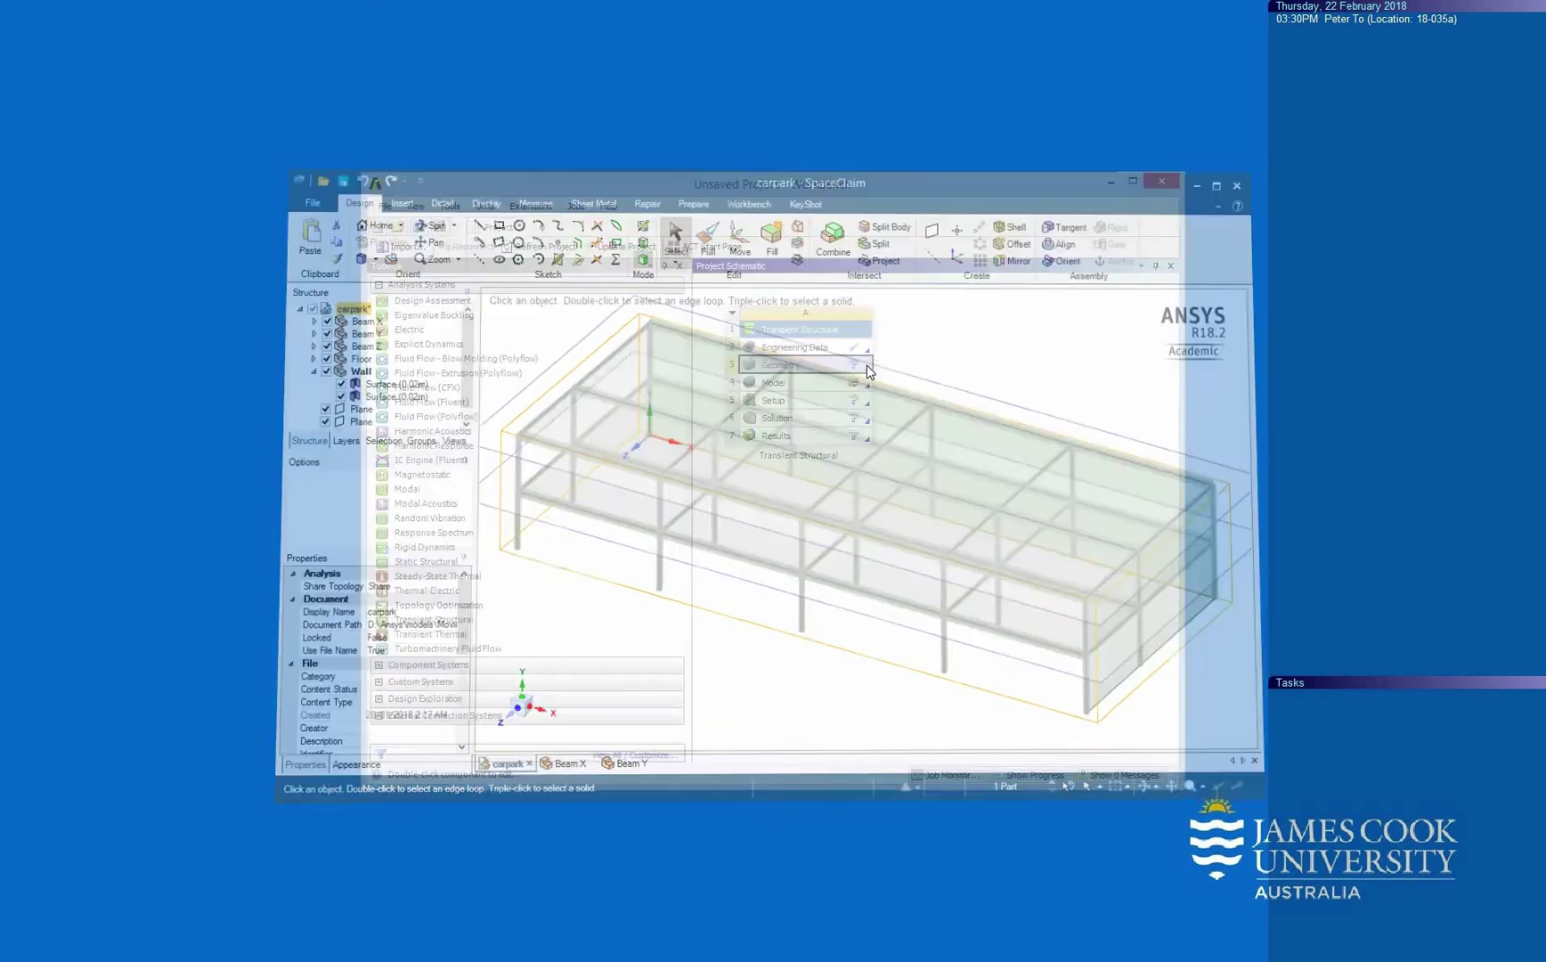
Step: Import carpark.scdoc from models\Moving car as the Transient Structural geometry
{"action": "double_click", "coordinate": [959, 185]}
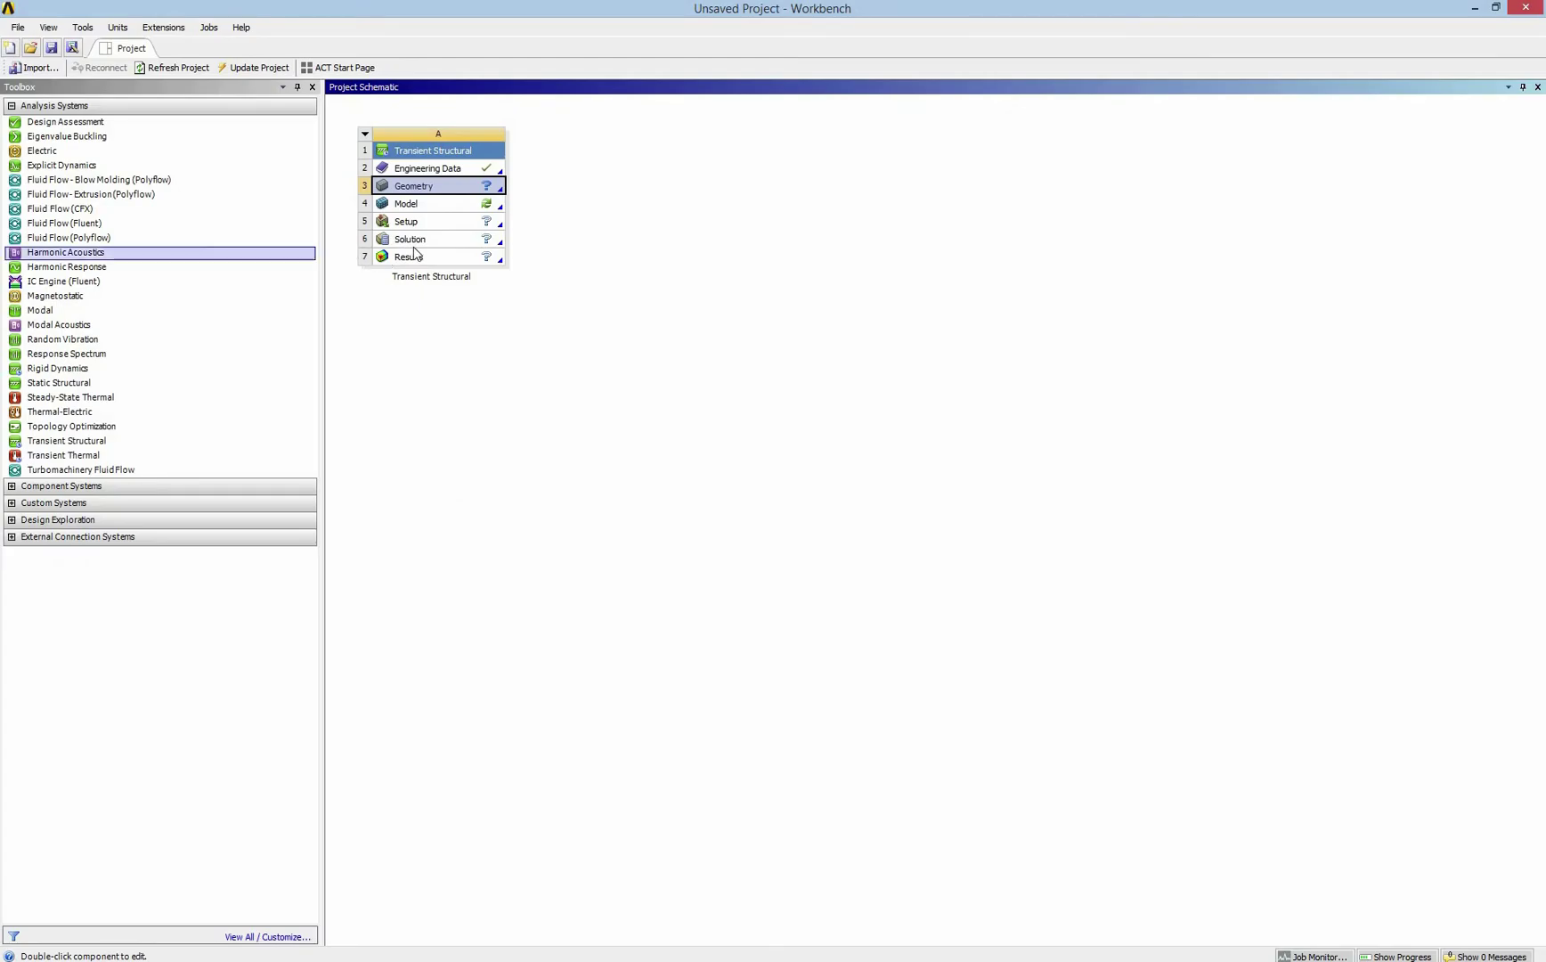
{"action": "right_click", "coordinate": [430, 190]}
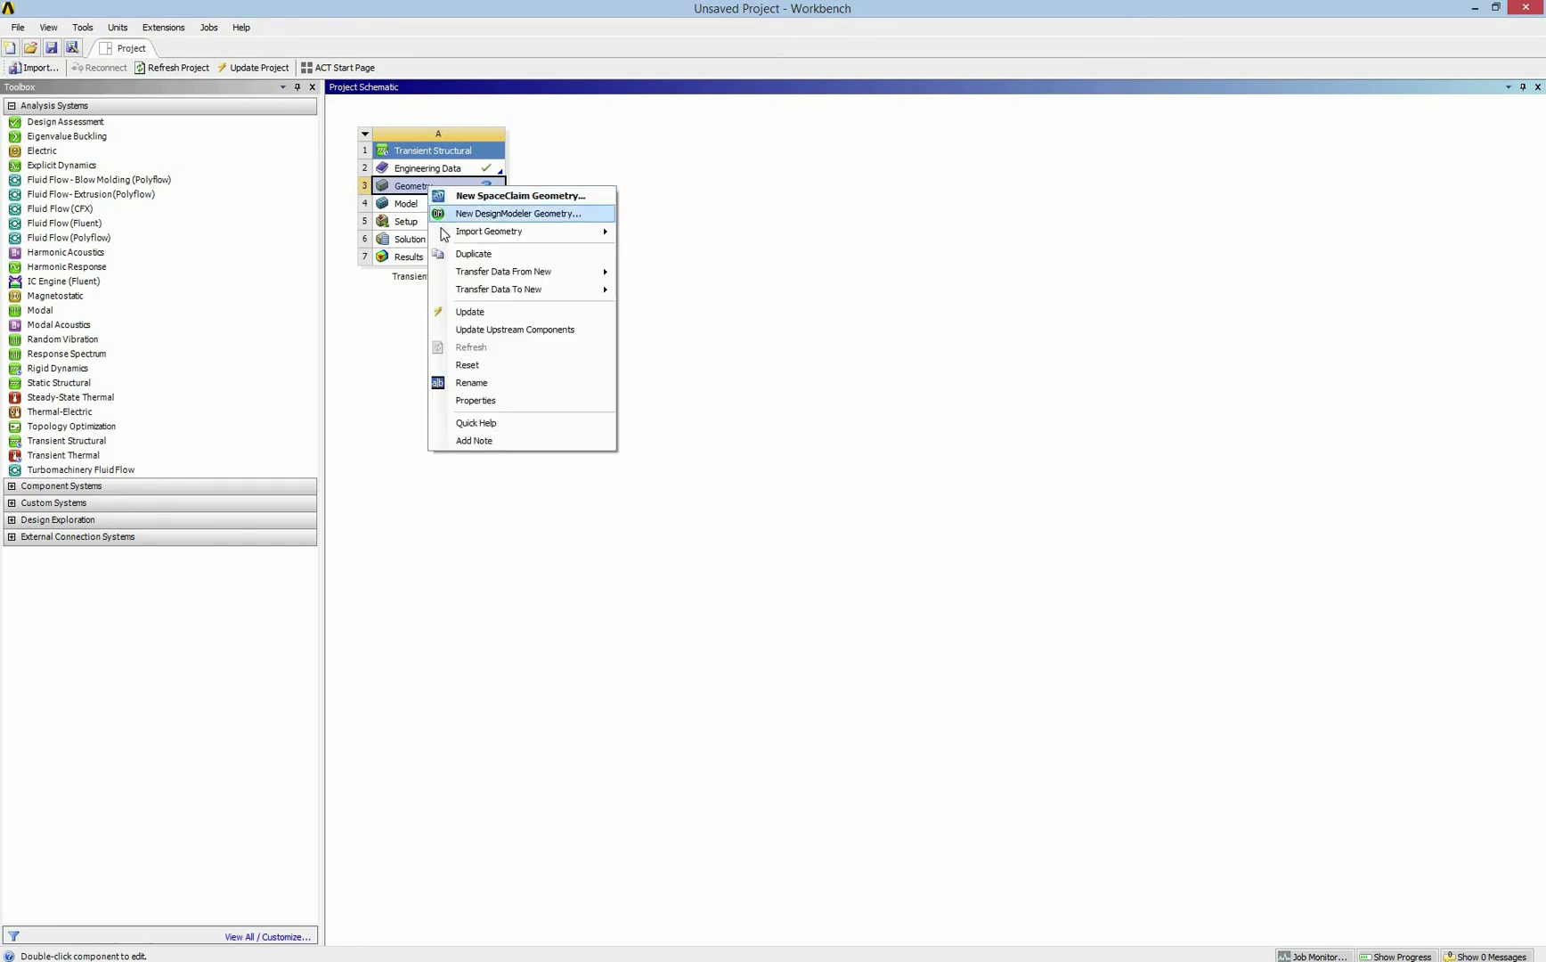
{"action": "mouse_move", "coordinate": [535, 232]}
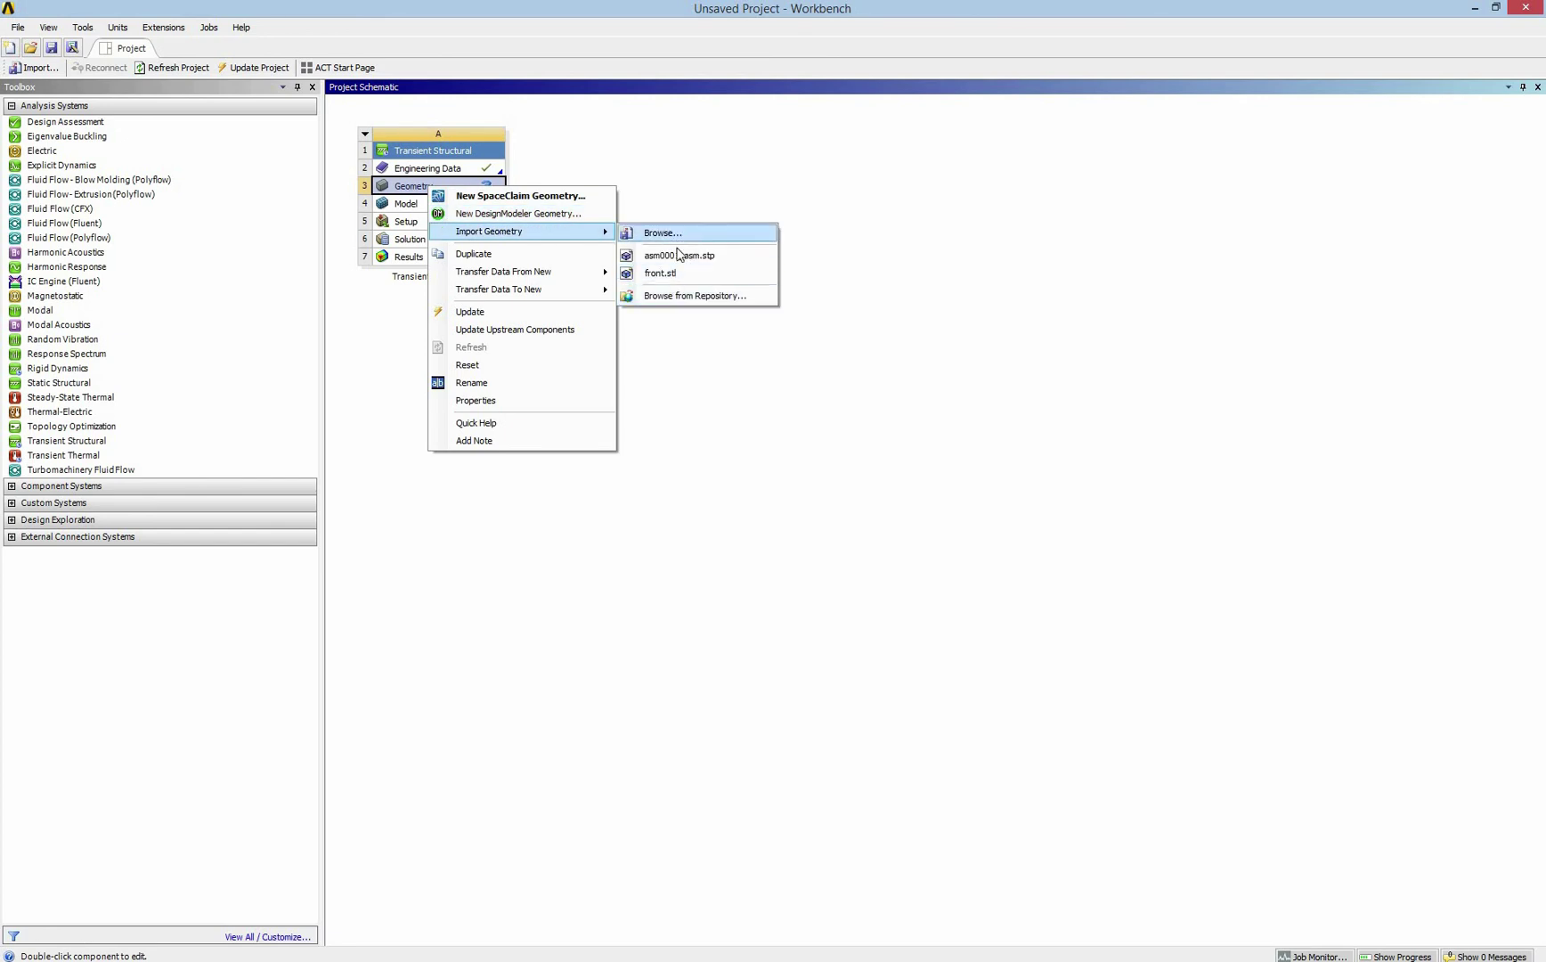
{"action": "left_click", "coordinate": [667, 235]}
{"action": "left_click", "coordinate": [297, 56]}
{"action": "double_click", "coordinate": [197, 257]}
{"action": "left_click", "coordinate": [196, 134]}
{"action": "left_click", "coordinate": [634, 478]}
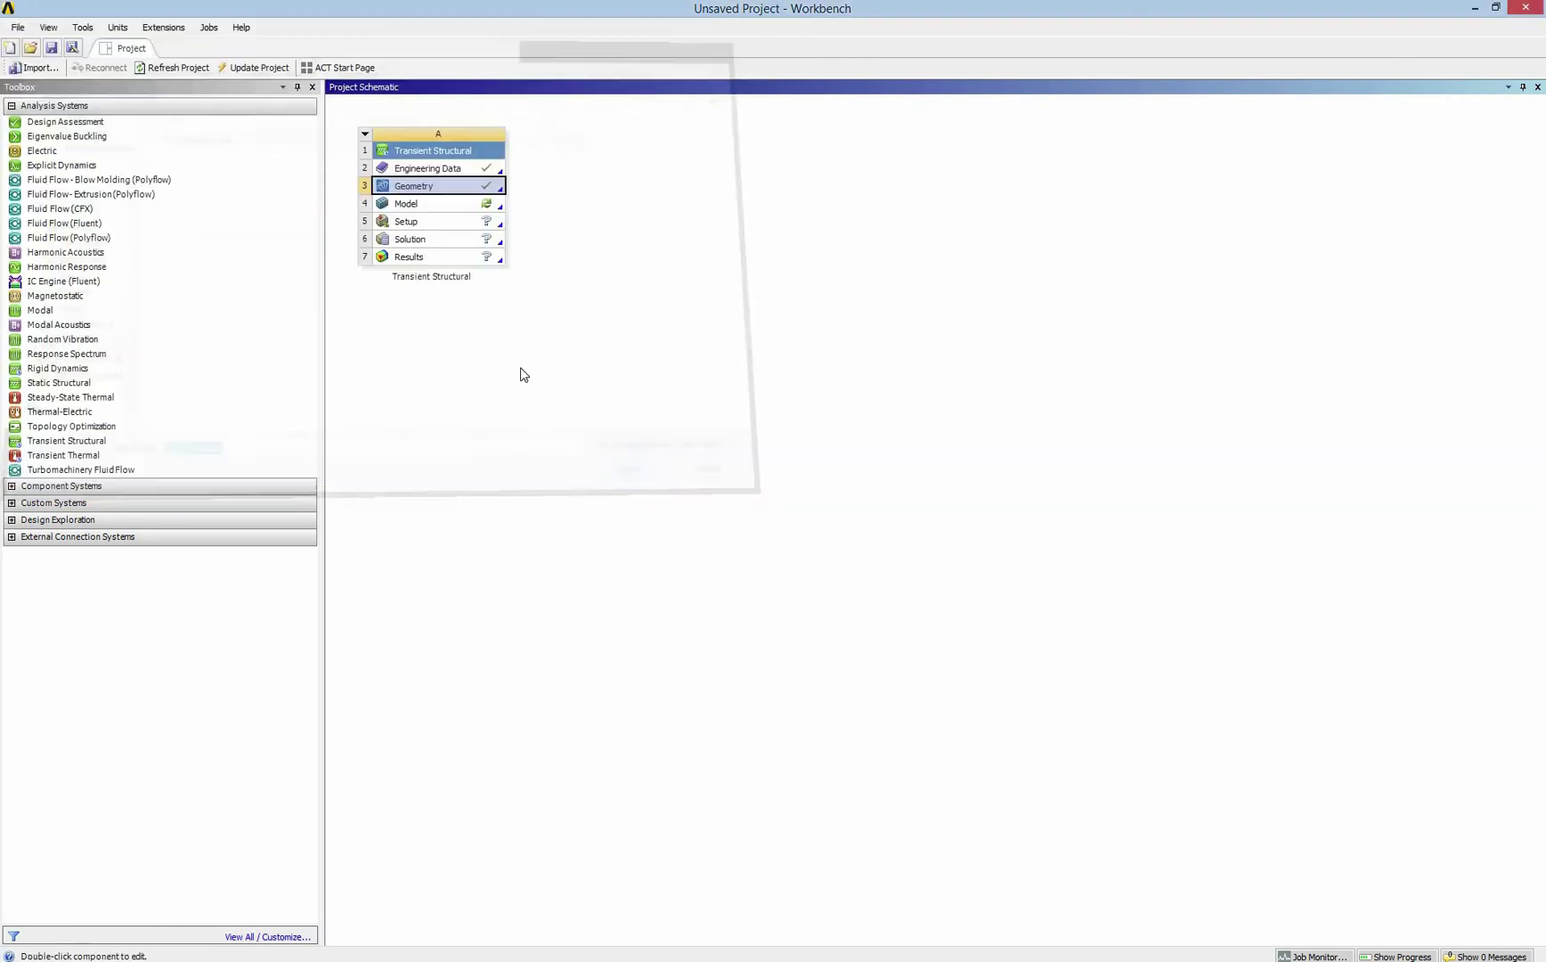
{"action": "left_click", "coordinate": [443, 209]}
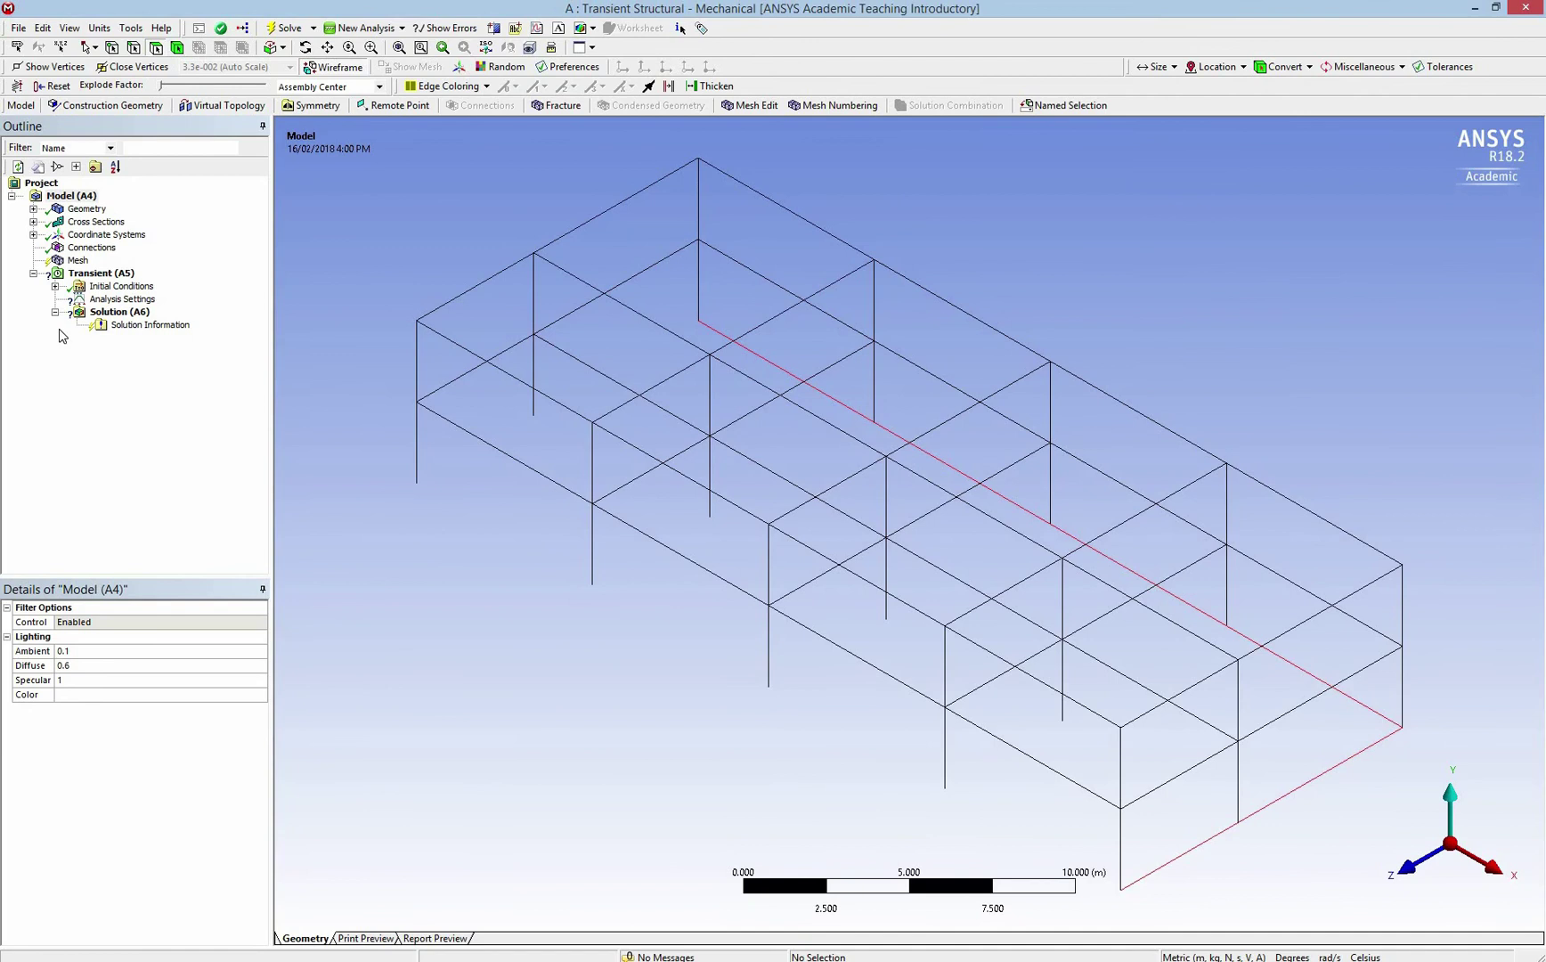
Step: Add Standard Earth Gravity to the Transient analysis, acting in the −Y direction
{"action": "left_click", "coordinate": [99, 272]}
{"action": "left_click", "coordinate": [153, 105]}
{"action": "left_click", "coordinate": [98, 107]}
{"action": "left_click", "coordinate": [116, 141]}
{"action": "left_click", "coordinate": [263, 725]}
{"action": "left_click", "coordinate": [196, 723]}
{"action": "left_click", "coordinate": [178, 769]}
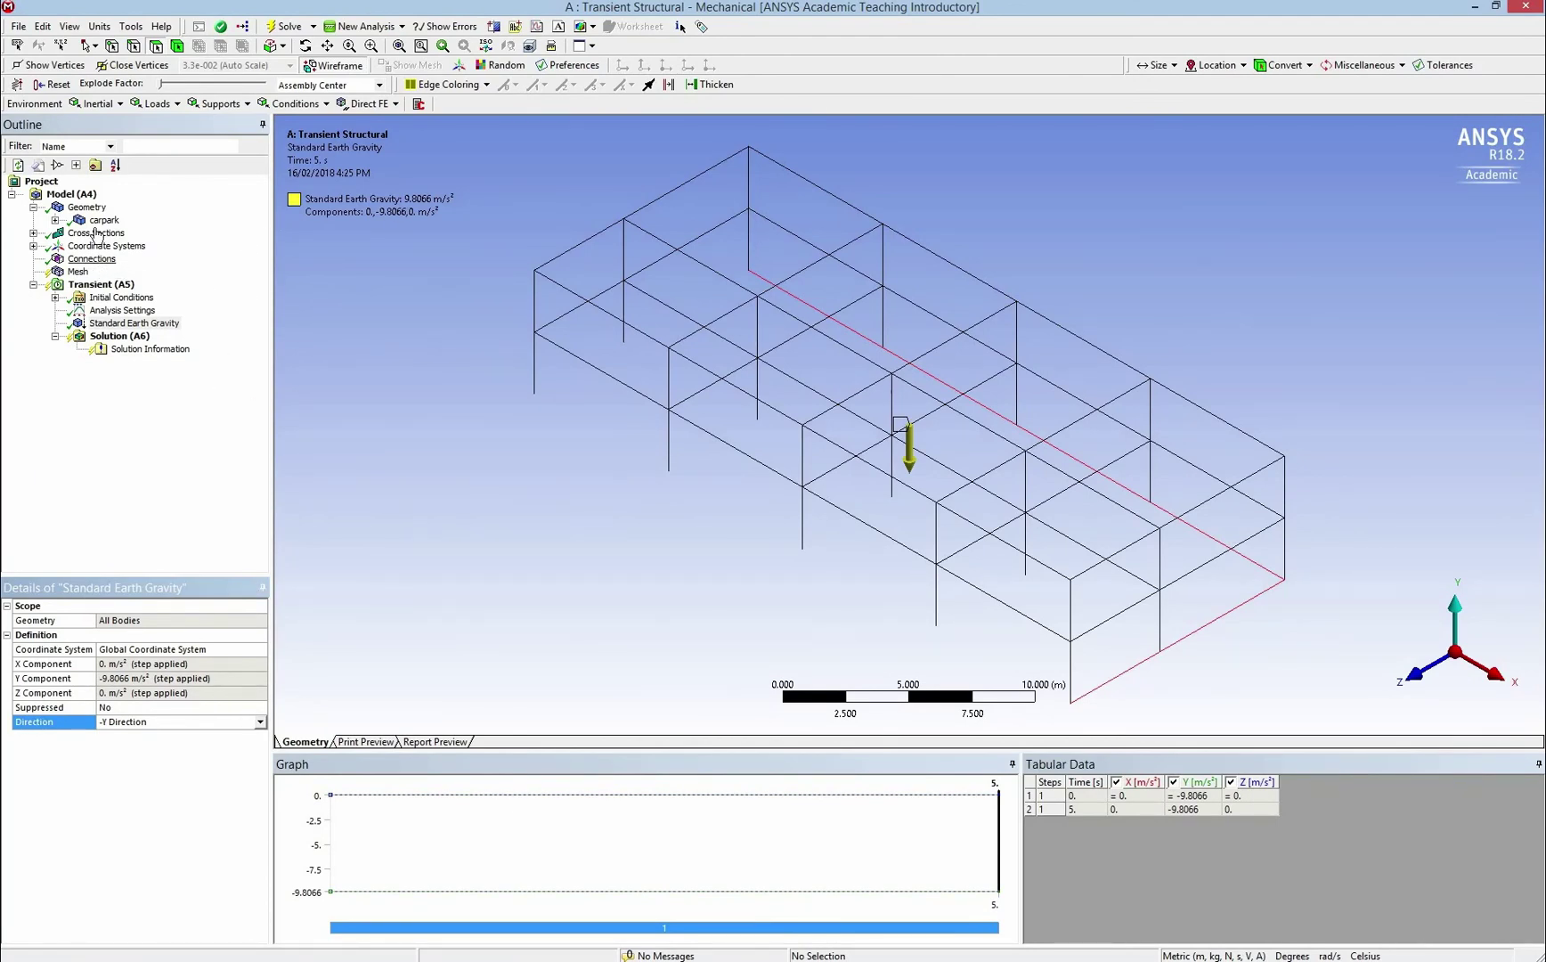
Step: Generate the mesh of the carpark frame
{"action": "left_click", "coordinate": [78, 272]}
{"action": "left_click", "coordinate": [125, 104]}
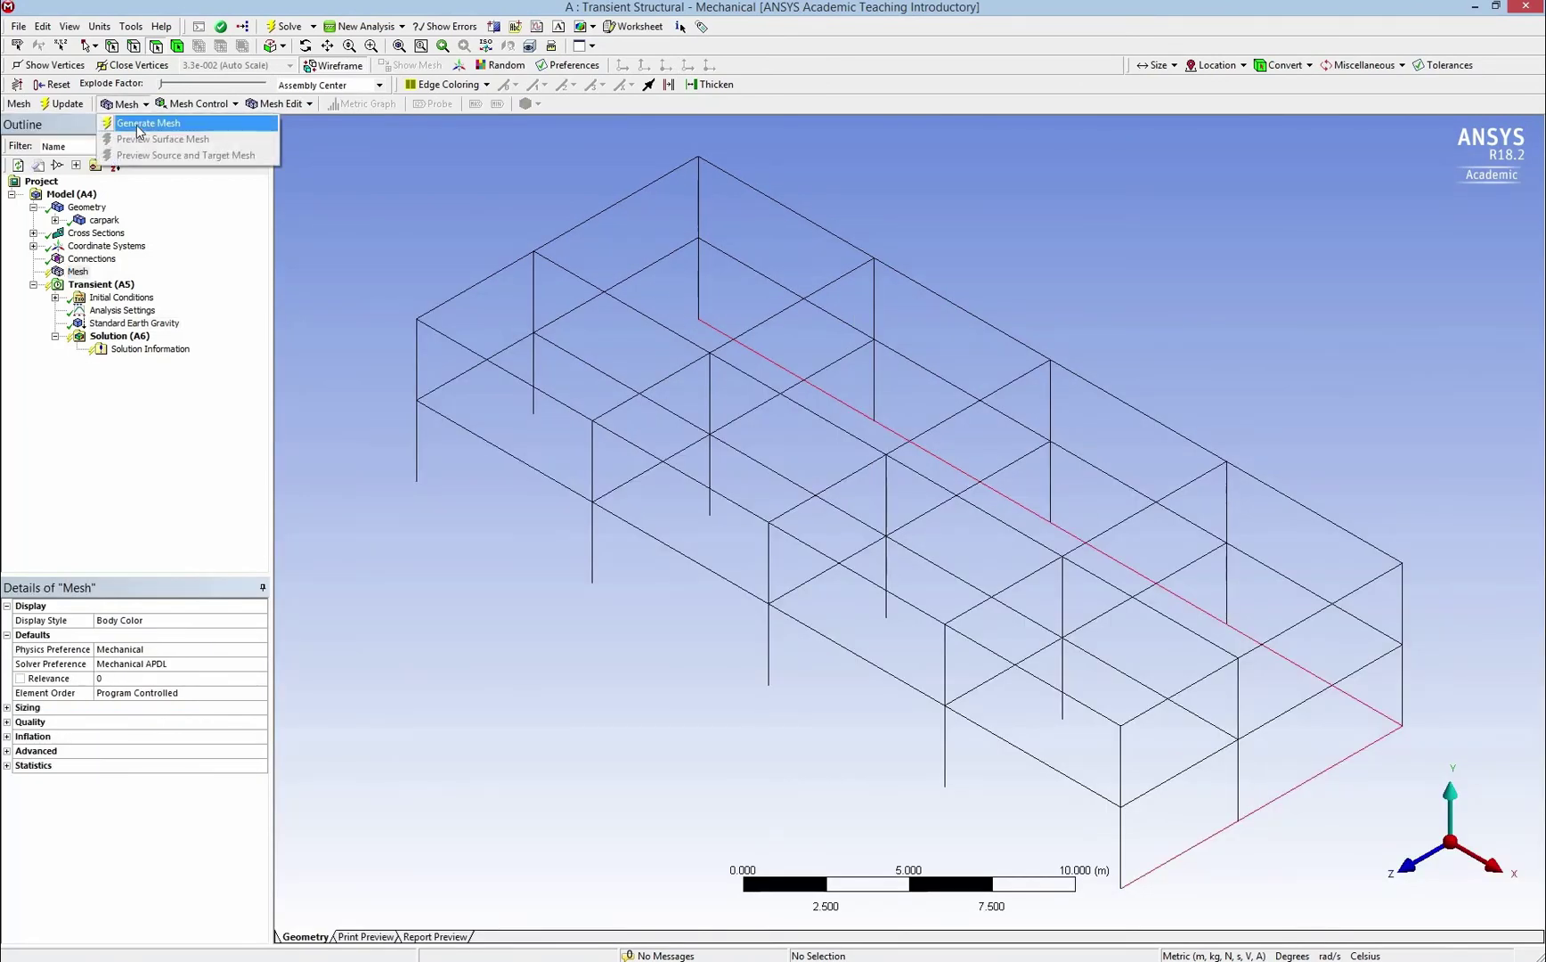
{"action": "left_click", "coordinate": [138, 124]}
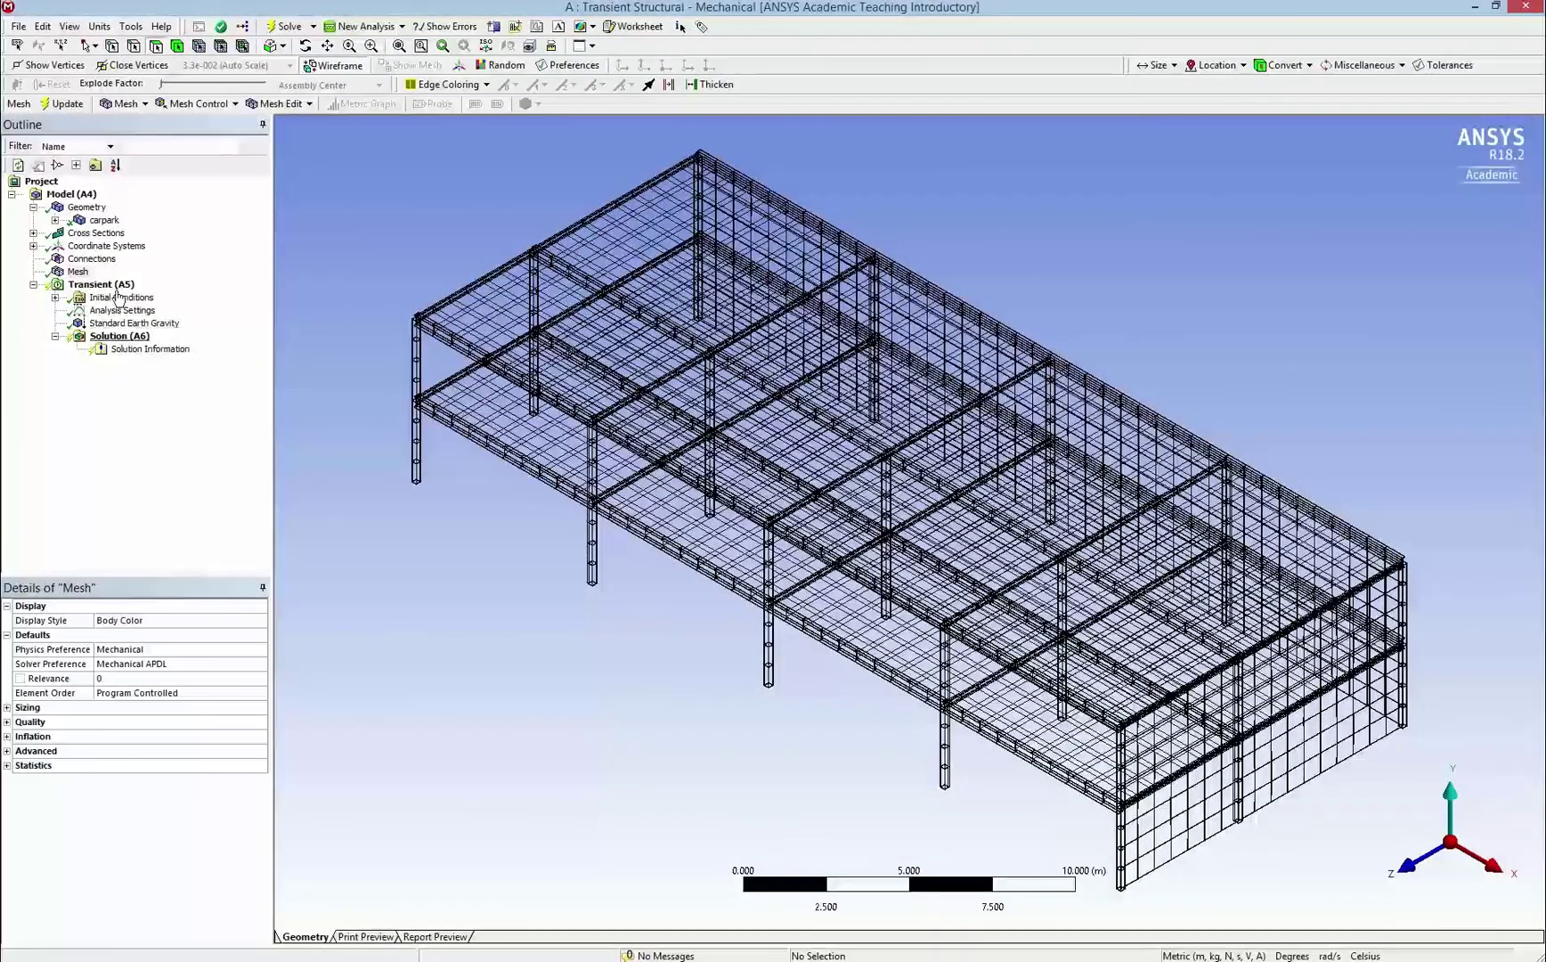
{"action": "left_click", "coordinate": [111, 285]}
Step: Insert a Fixed Support and pick the first column-base vertices
{"action": "left_click", "coordinate": [212, 104]}
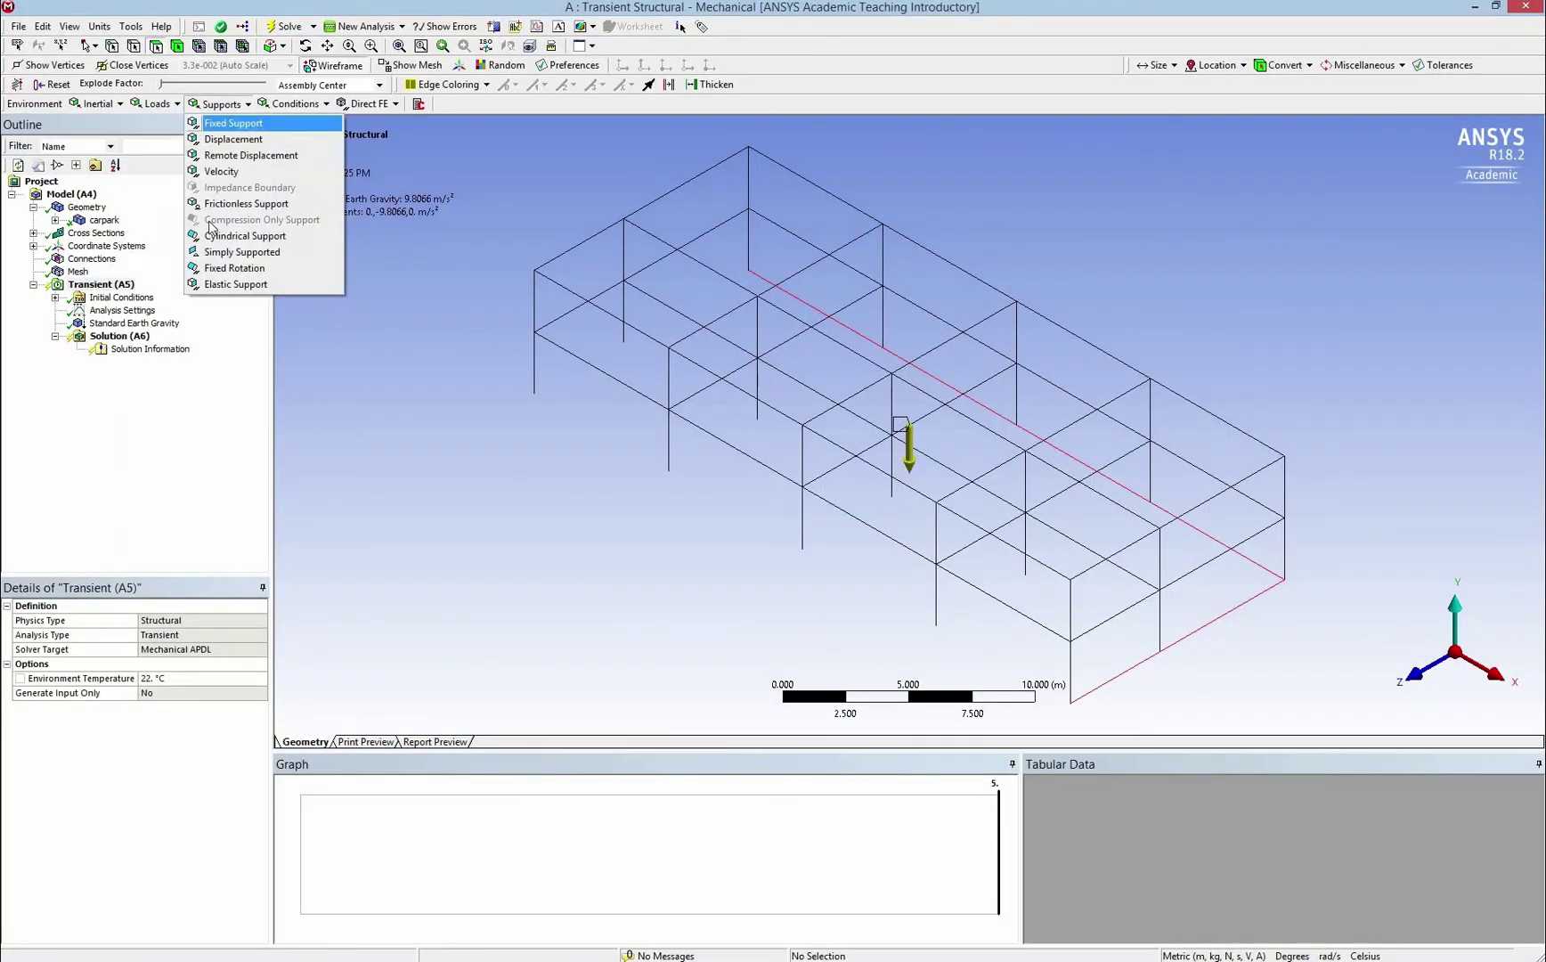
{"action": "left_click", "coordinate": [210, 124]}
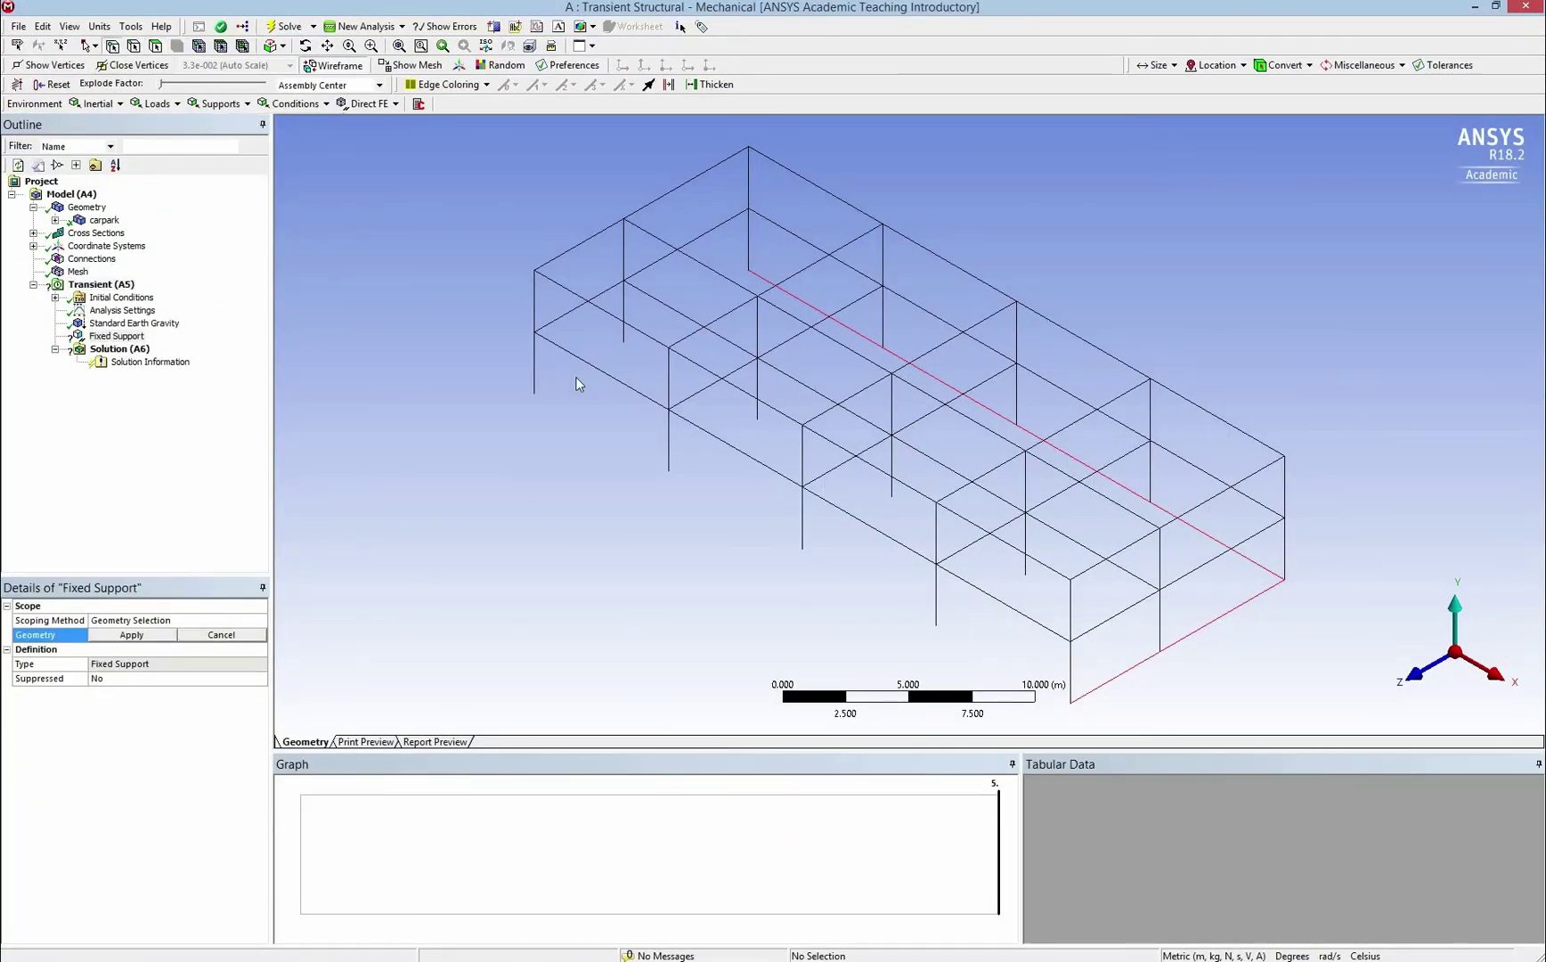
{"action": "left_click", "coordinate": [535, 394]}
{"action": "left_click", "coordinate": [624, 342], "text": "ctrl"}
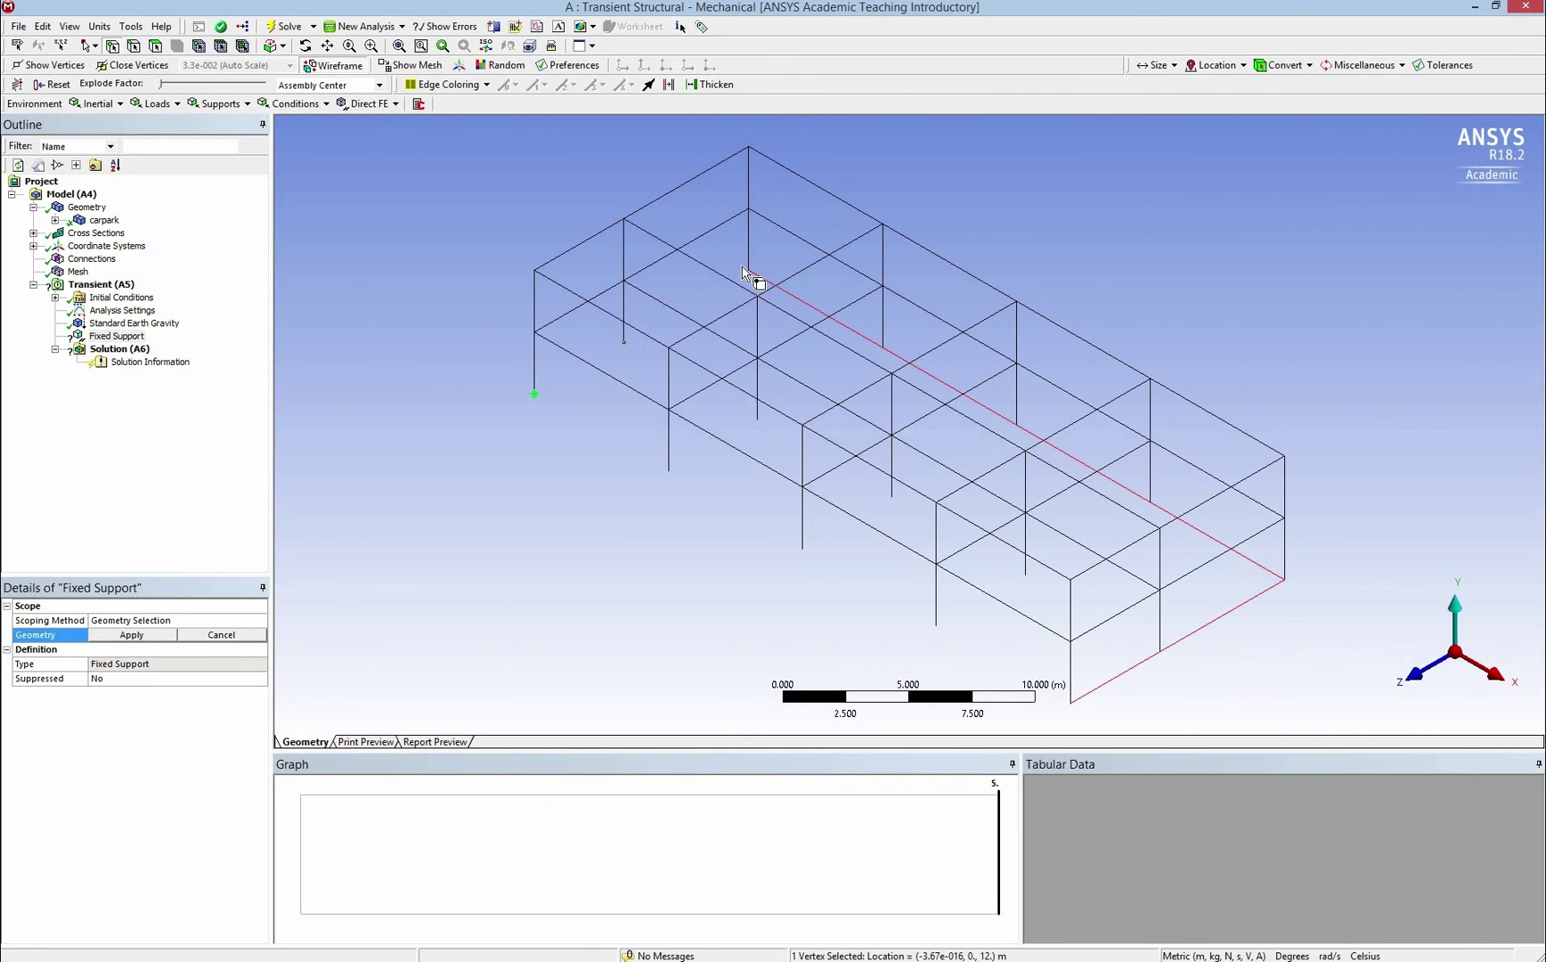
{"action": "left_click", "coordinate": [753, 423], "text": "ctrl"}
{"action": "left_click", "coordinate": [885, 349], "text": "ctrl"}
{"action": "left_click", "coordinate": [891, 497], "text": "ctrl"}
Step: Pick the remaining column-base vertices and apply the Fixed Support to all 15
{"action": "left_click", "coordinate": [936, 626], "text": "ctrl"}
{"action": "left_click", "coordinate": [1025, 575], "text": "ctrl"}
{"action": "left_click", "coordinate": [1150, 503], "text": "ctrl"}
{"action": "left_click", "coordinate": [1072, 703], "text": "ctrl"}
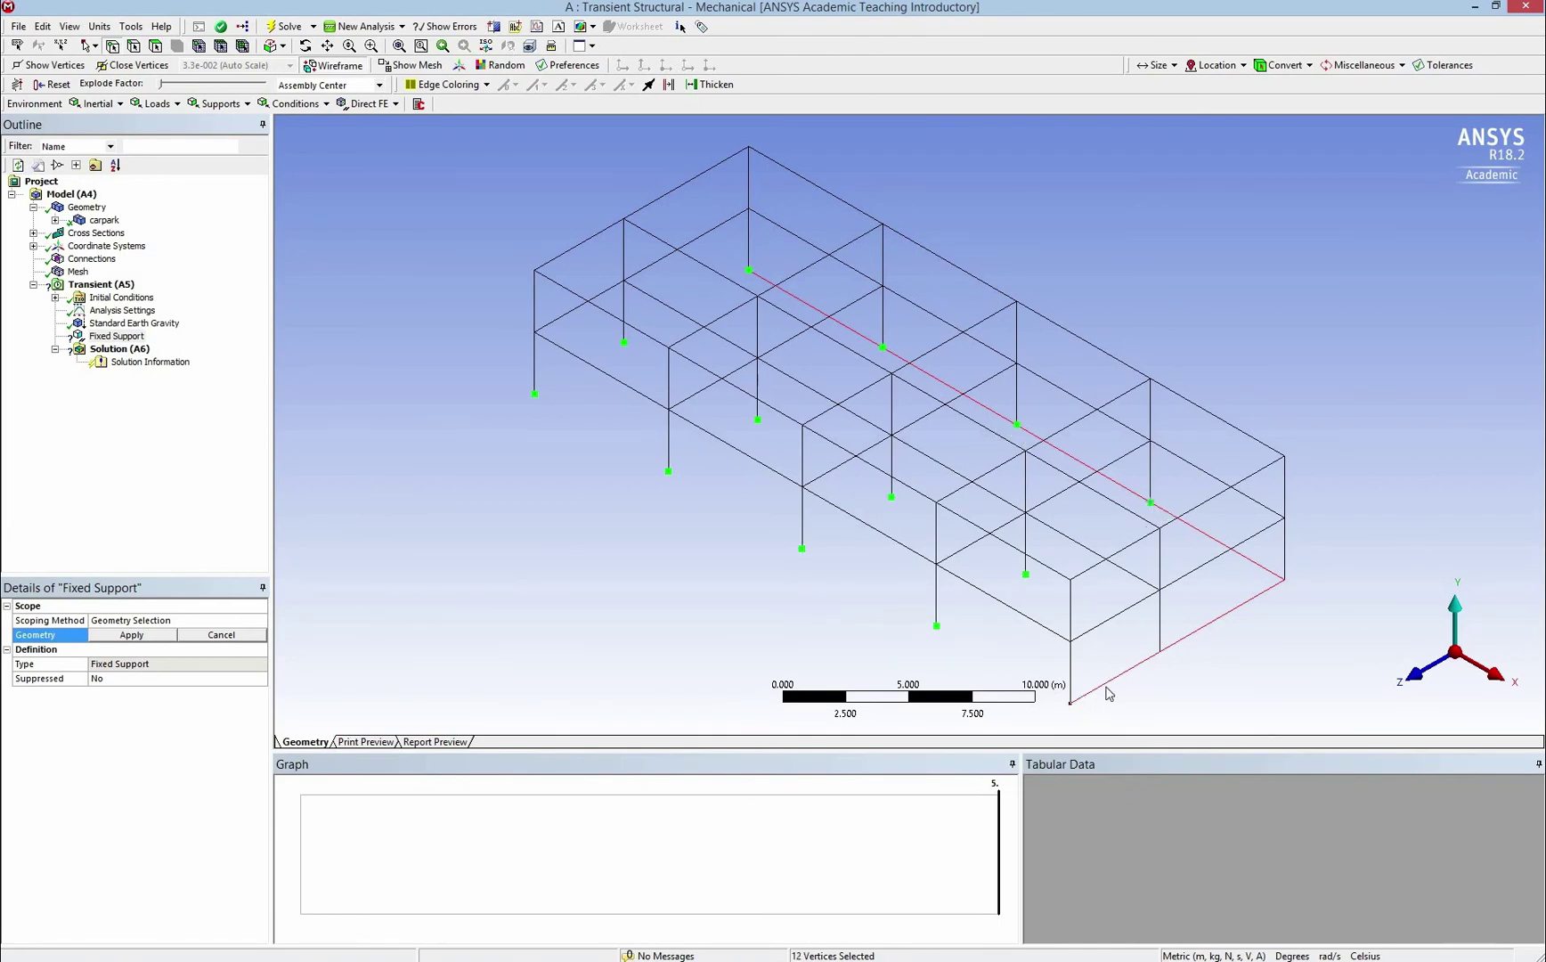
{"action": "left_click", "coordinate": [1284, 581], "text": "ctrl"}
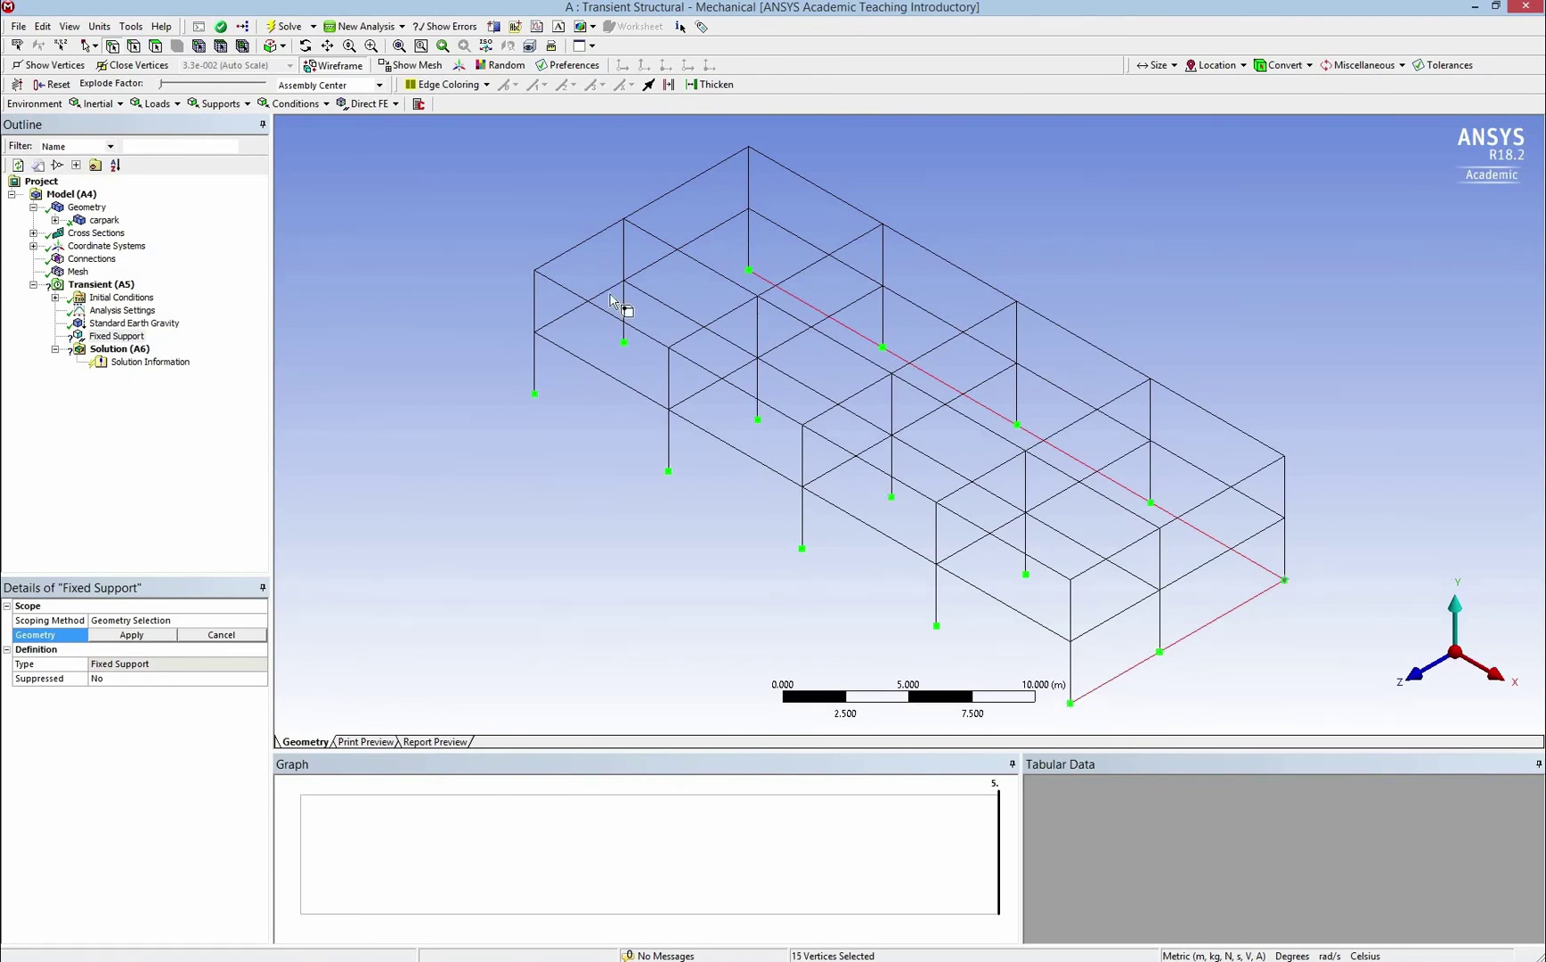
{"action": "left_click", "coordinate": [130, 635]}
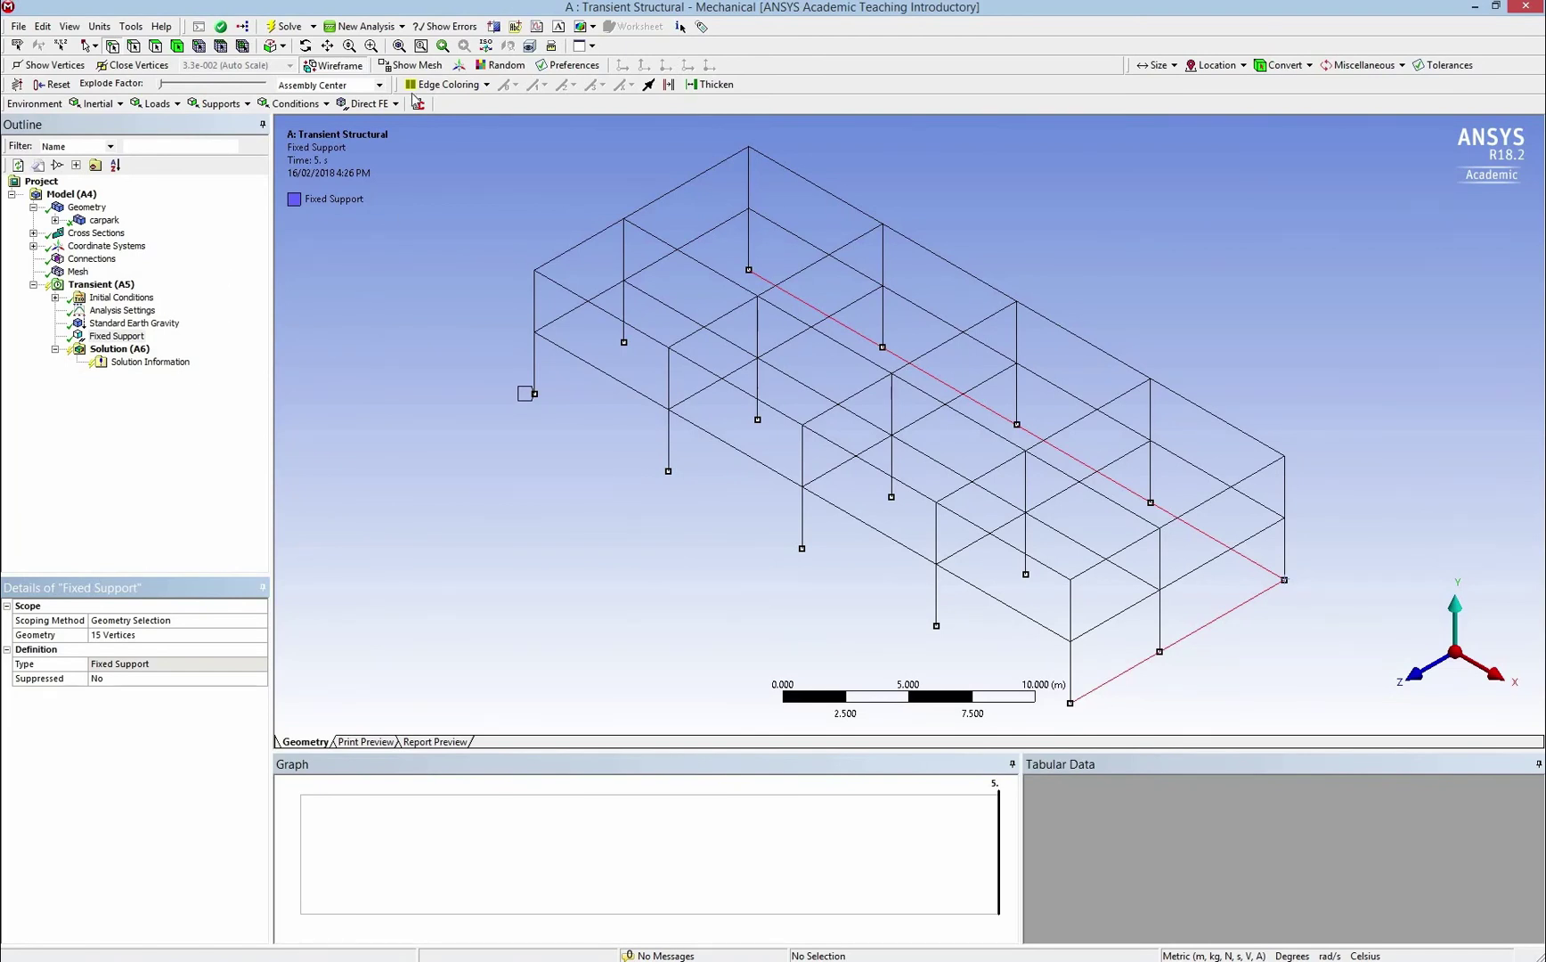
{"action": "left_click", "coordinate": [306, 46]}
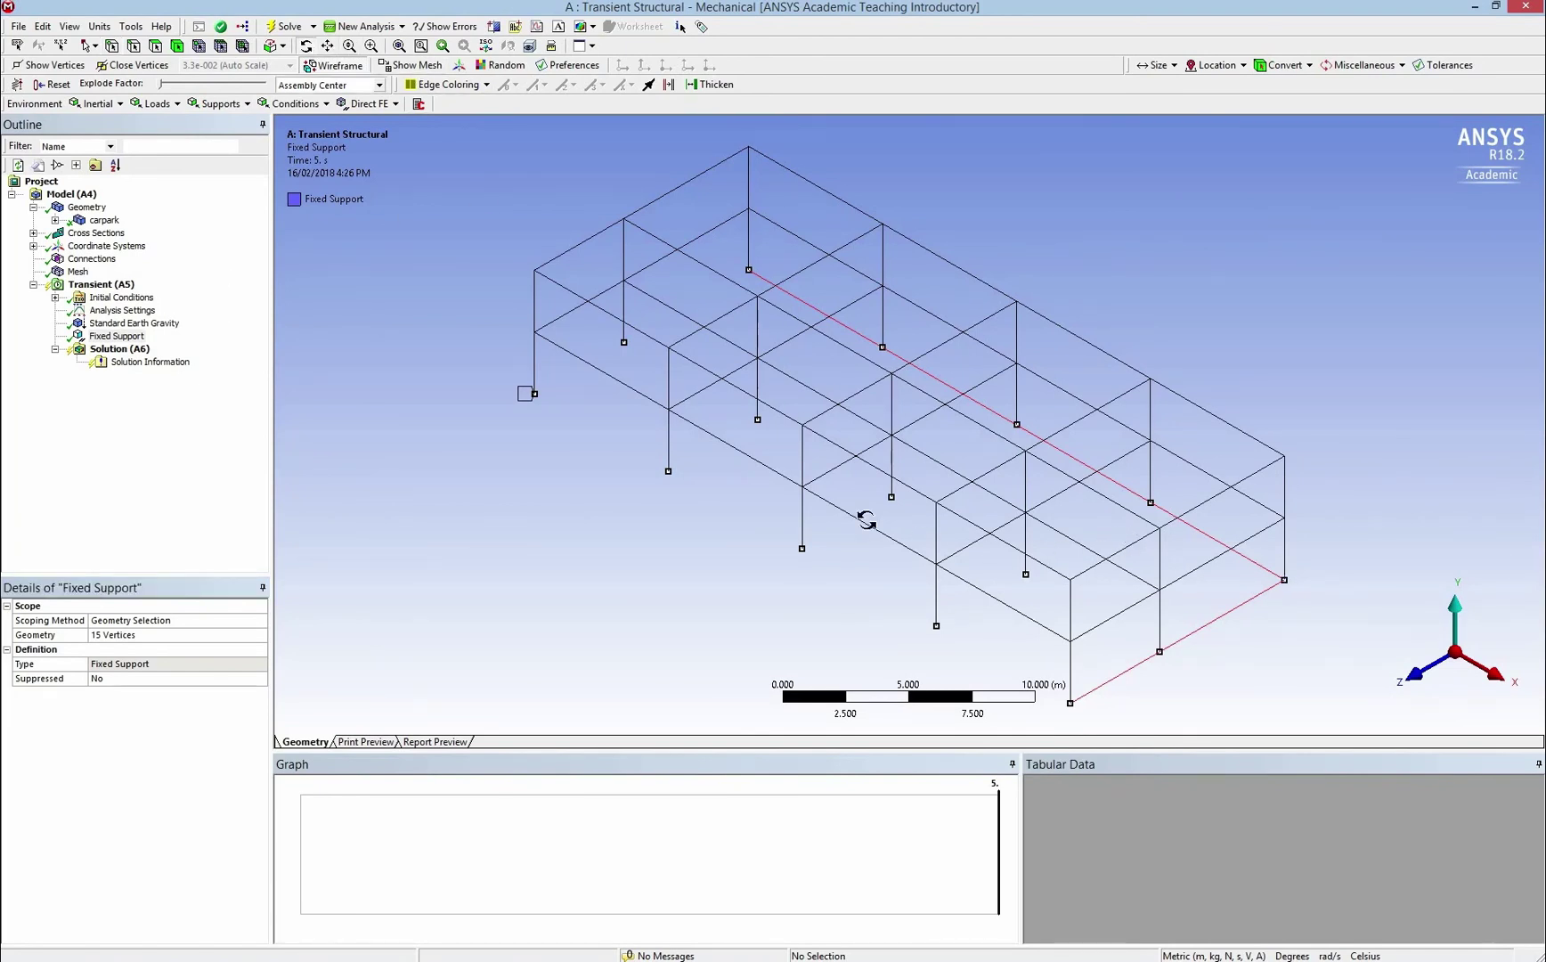
Step: Orbit the frame, then hide both Wall\Surface bodies from the carpark tree
{"action": "left_click_drag", "start_coordinate": [864, 515], "coordinate": [1306, 406]}
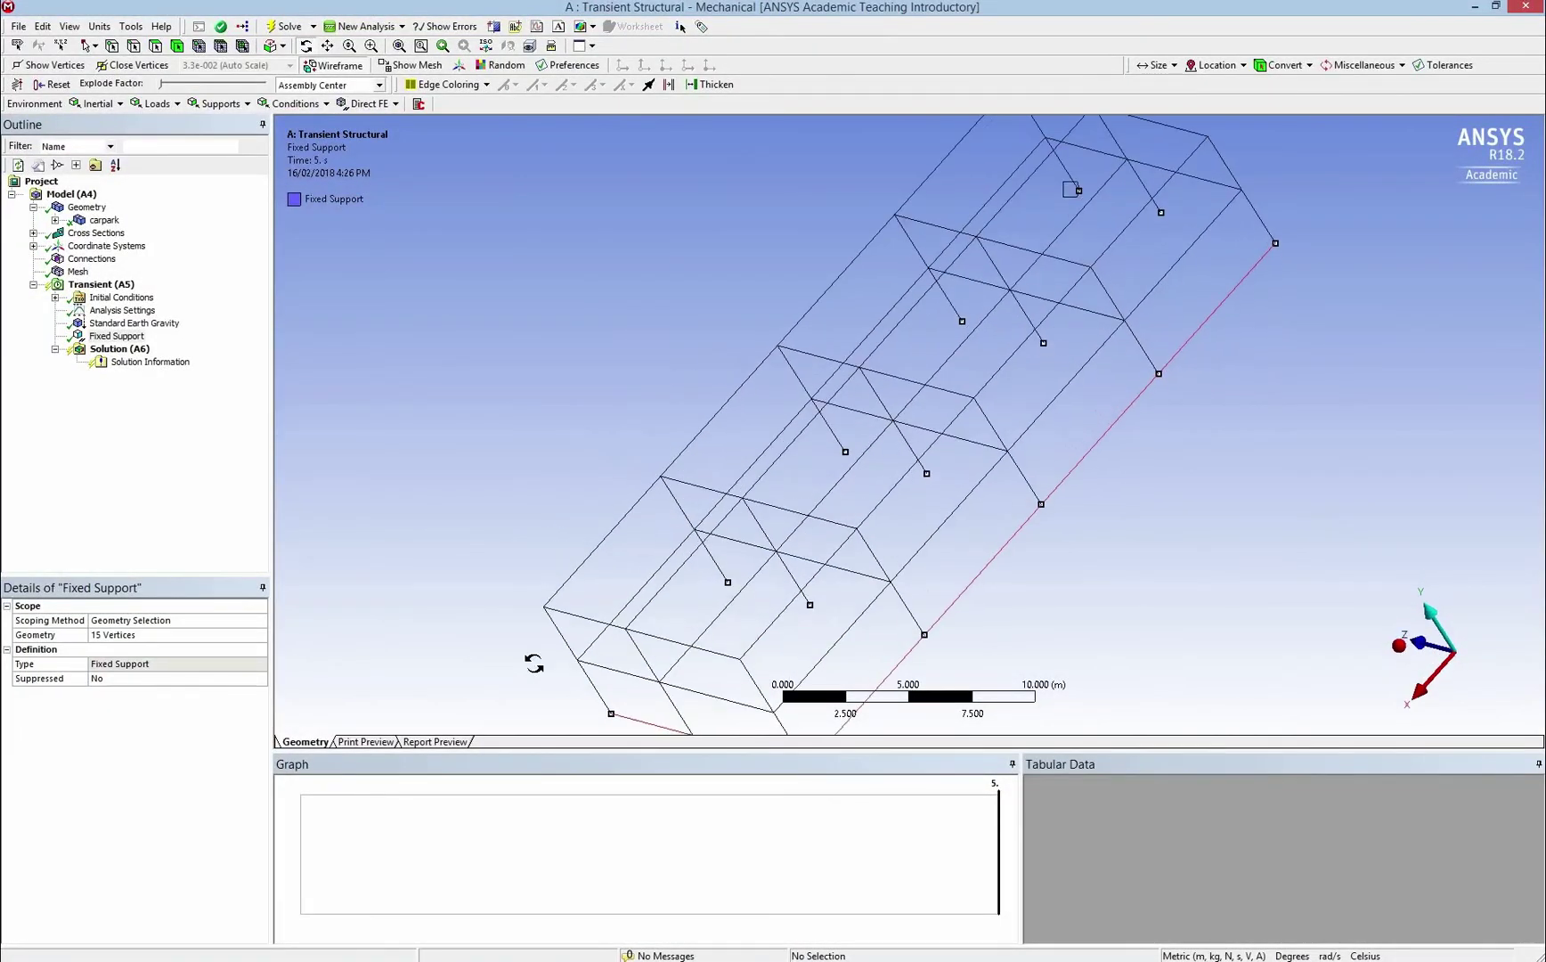
{"action": "left_click_drag", "start_coordinate": [534, 662], "coordinate": [1142, 634]}
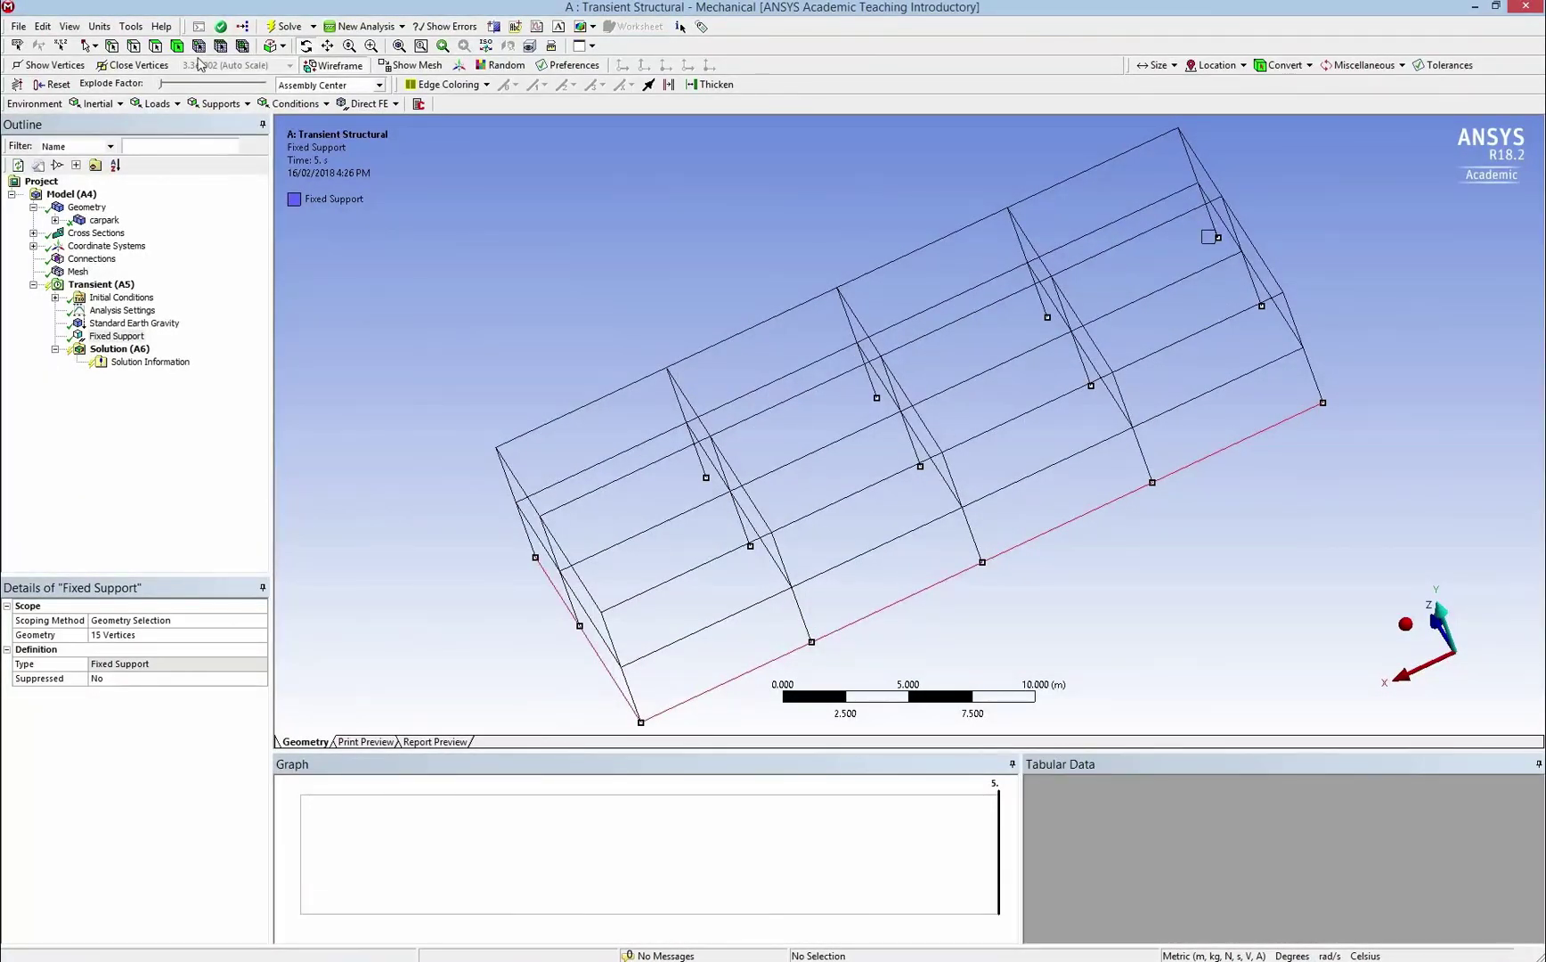
{"action": "left_click", "coordinate": [55, 220]}
{"action": "left_click", "coordinate": [134, 220]}
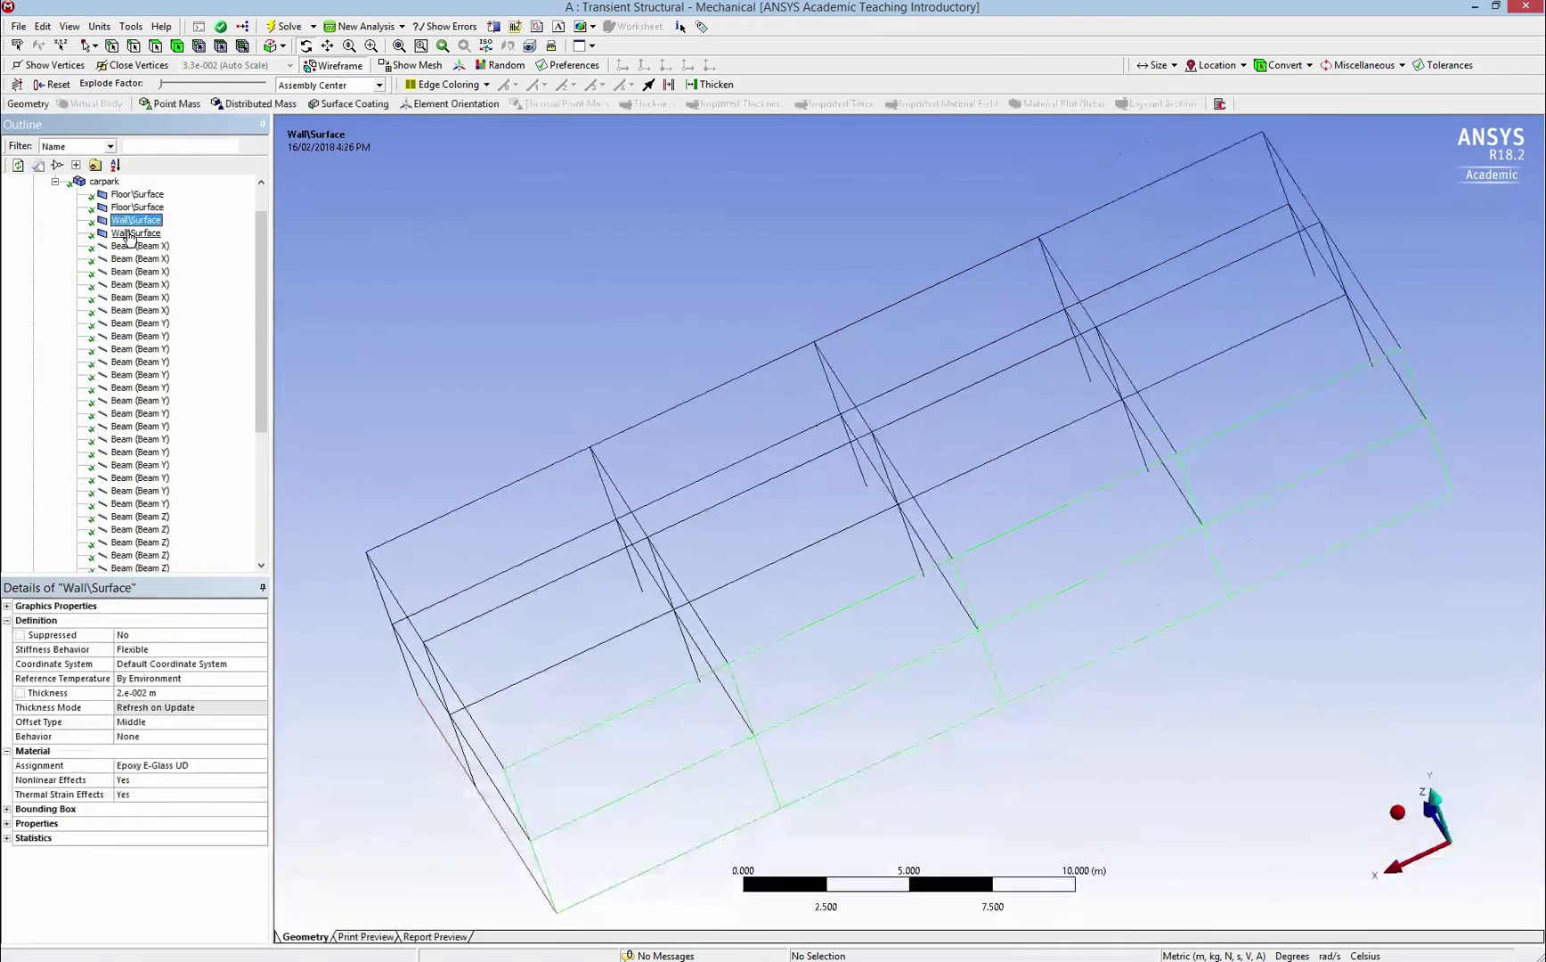
{"action": "left_click", "coordinate": [130, 233], "text": "ctrl"}
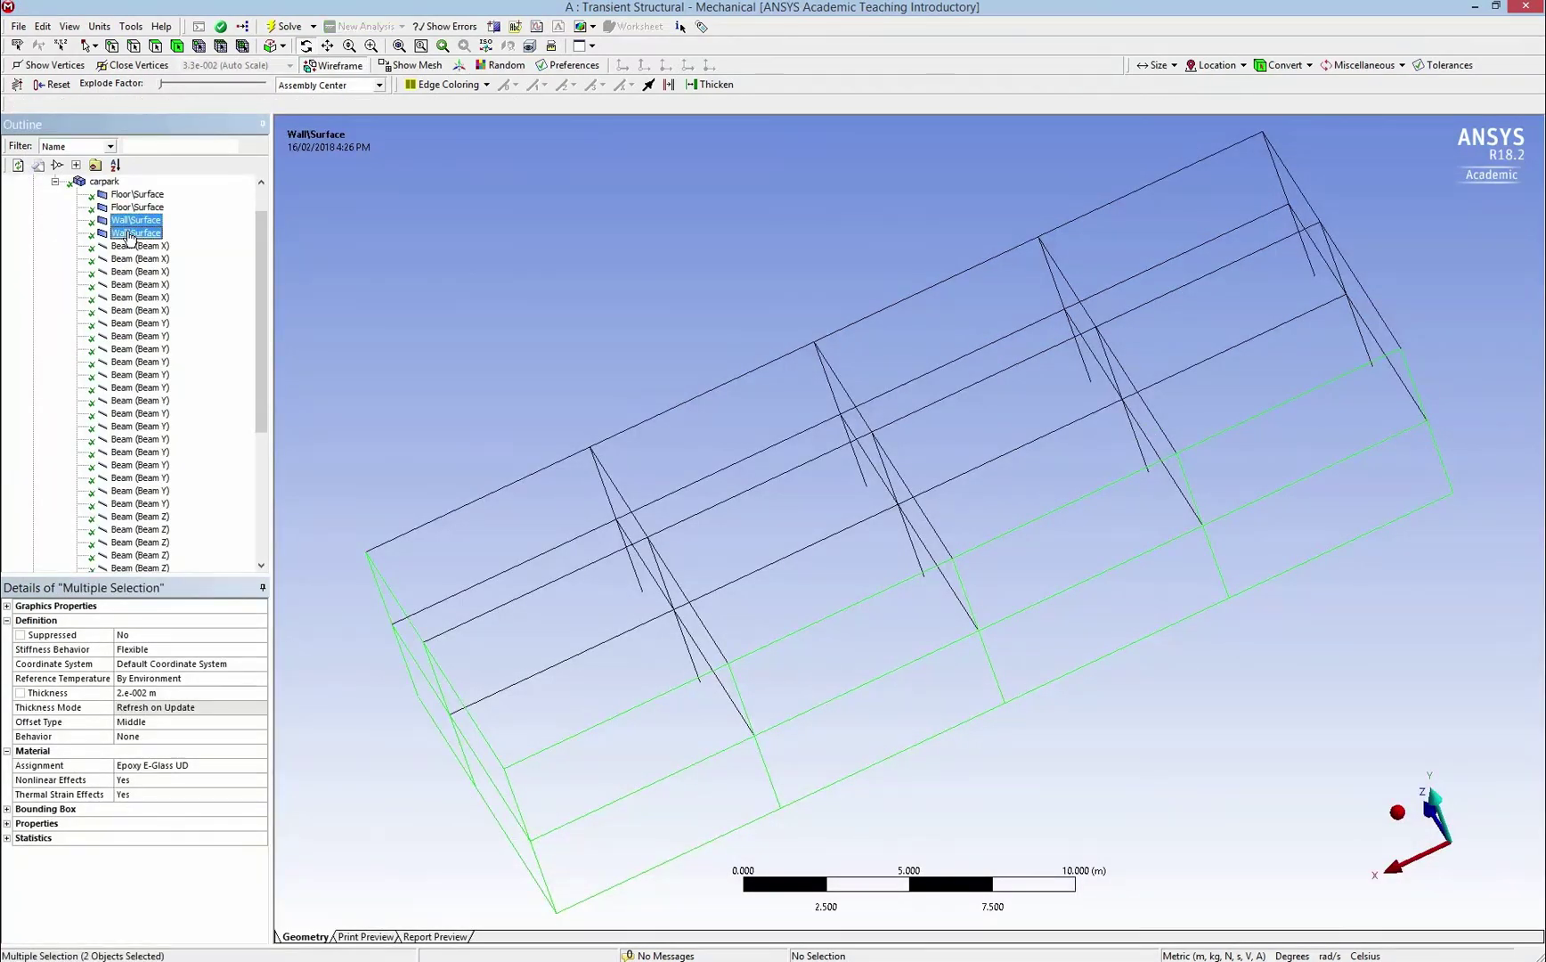
{"action": "right_click", "coordinate": [130, 233]}
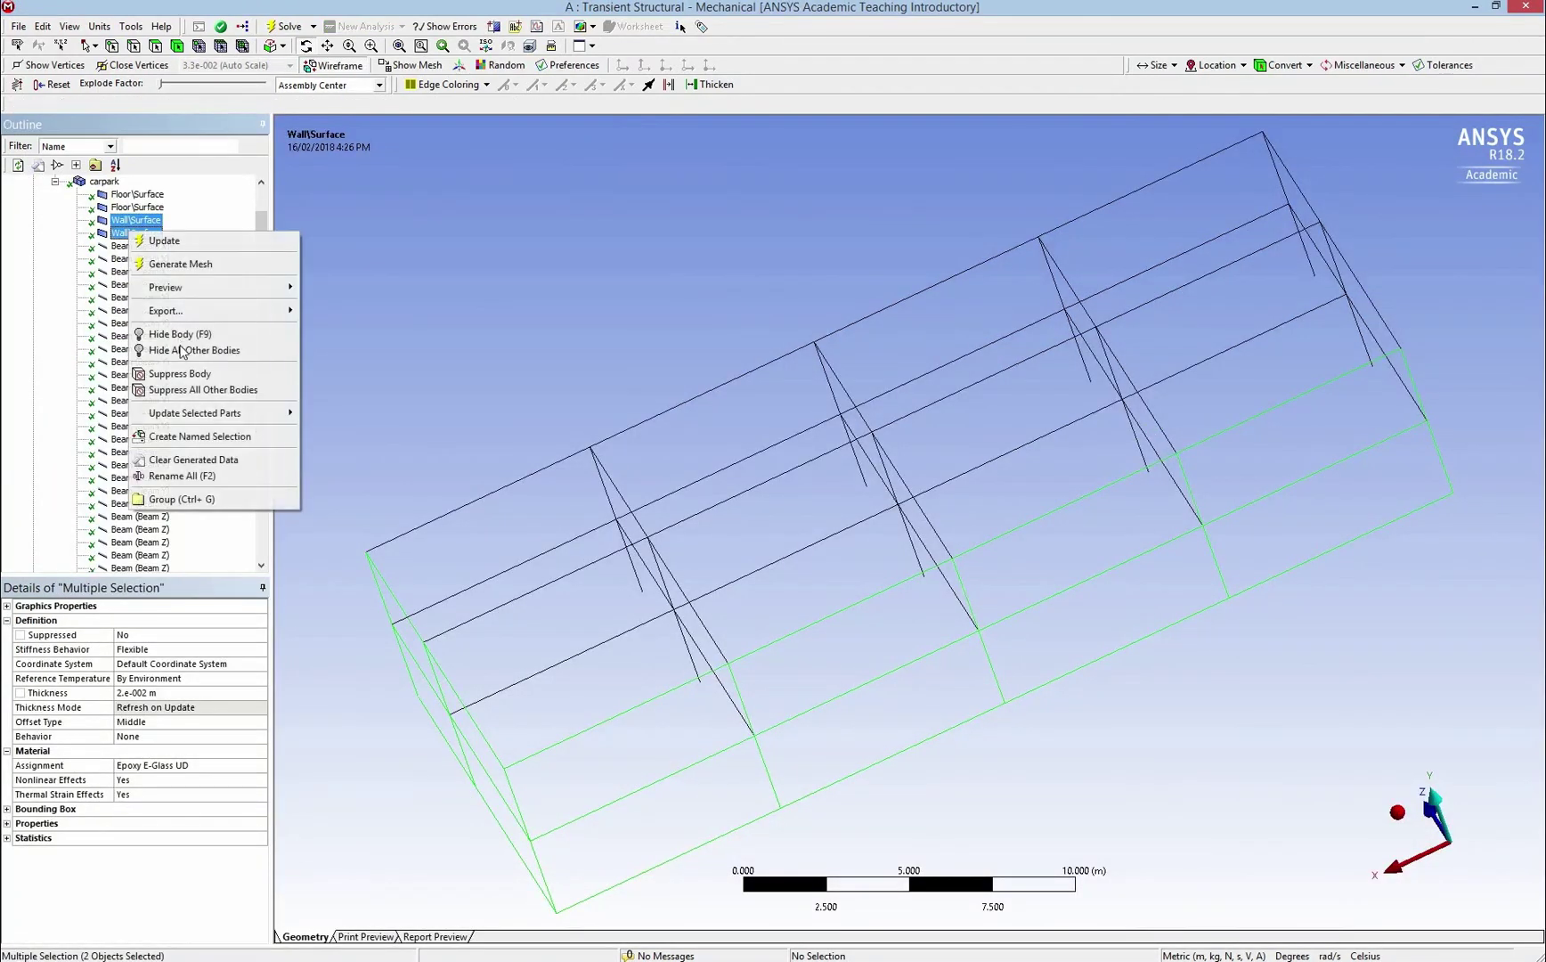
{"action": "left_click", "coordinate": [184, 335]}
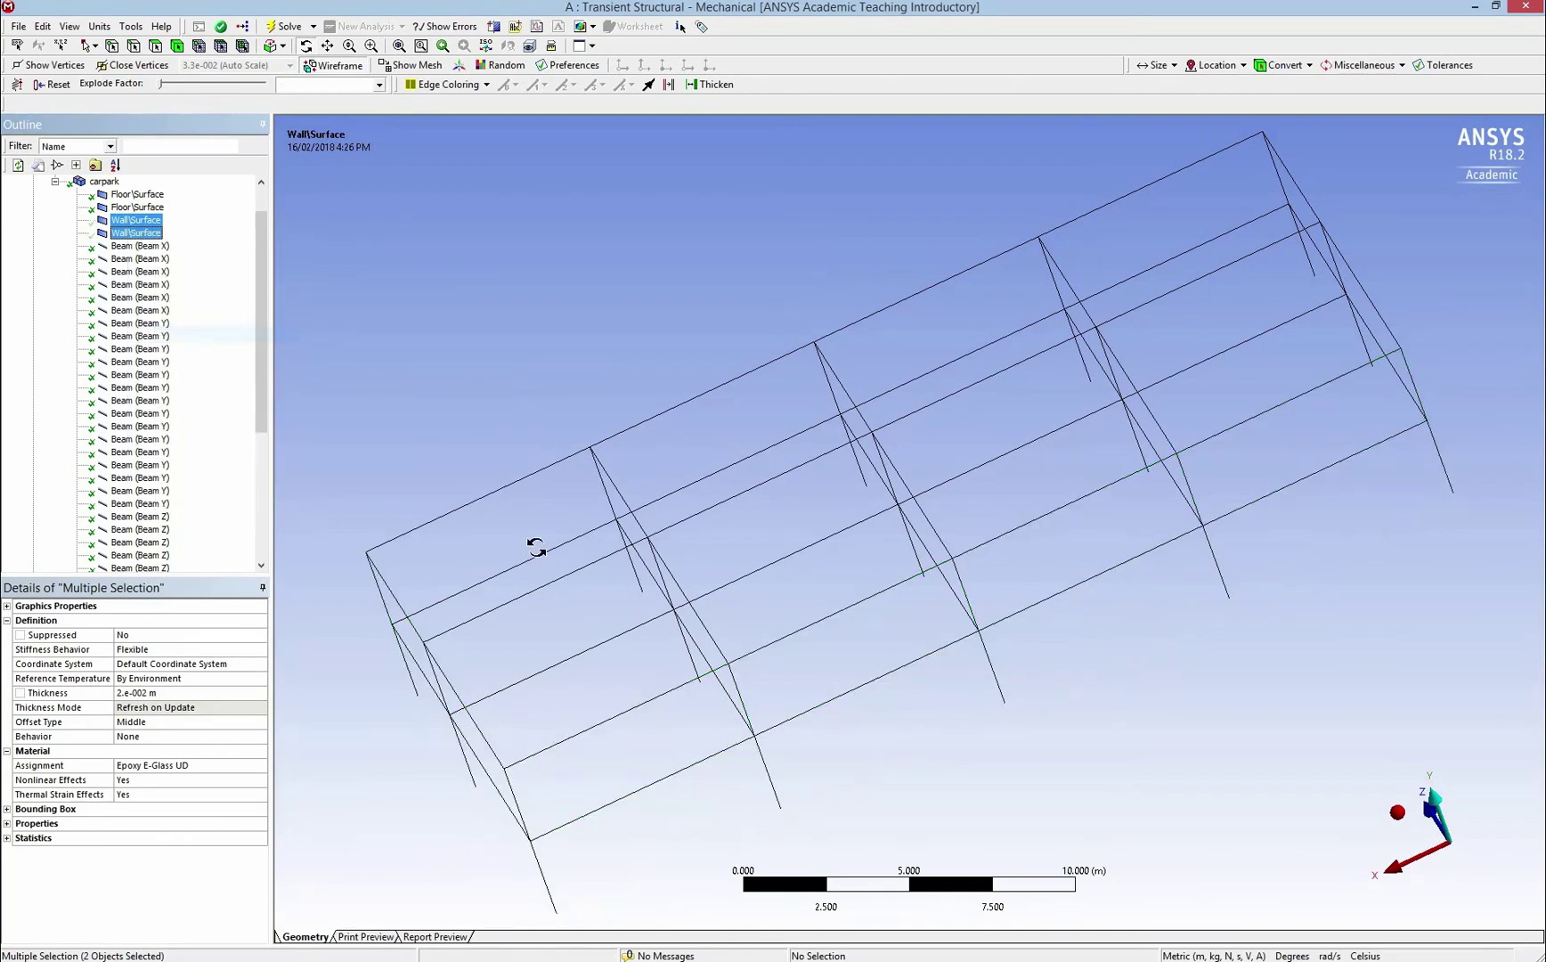
{"action": "left_click", "coordinate": [55, 183]}
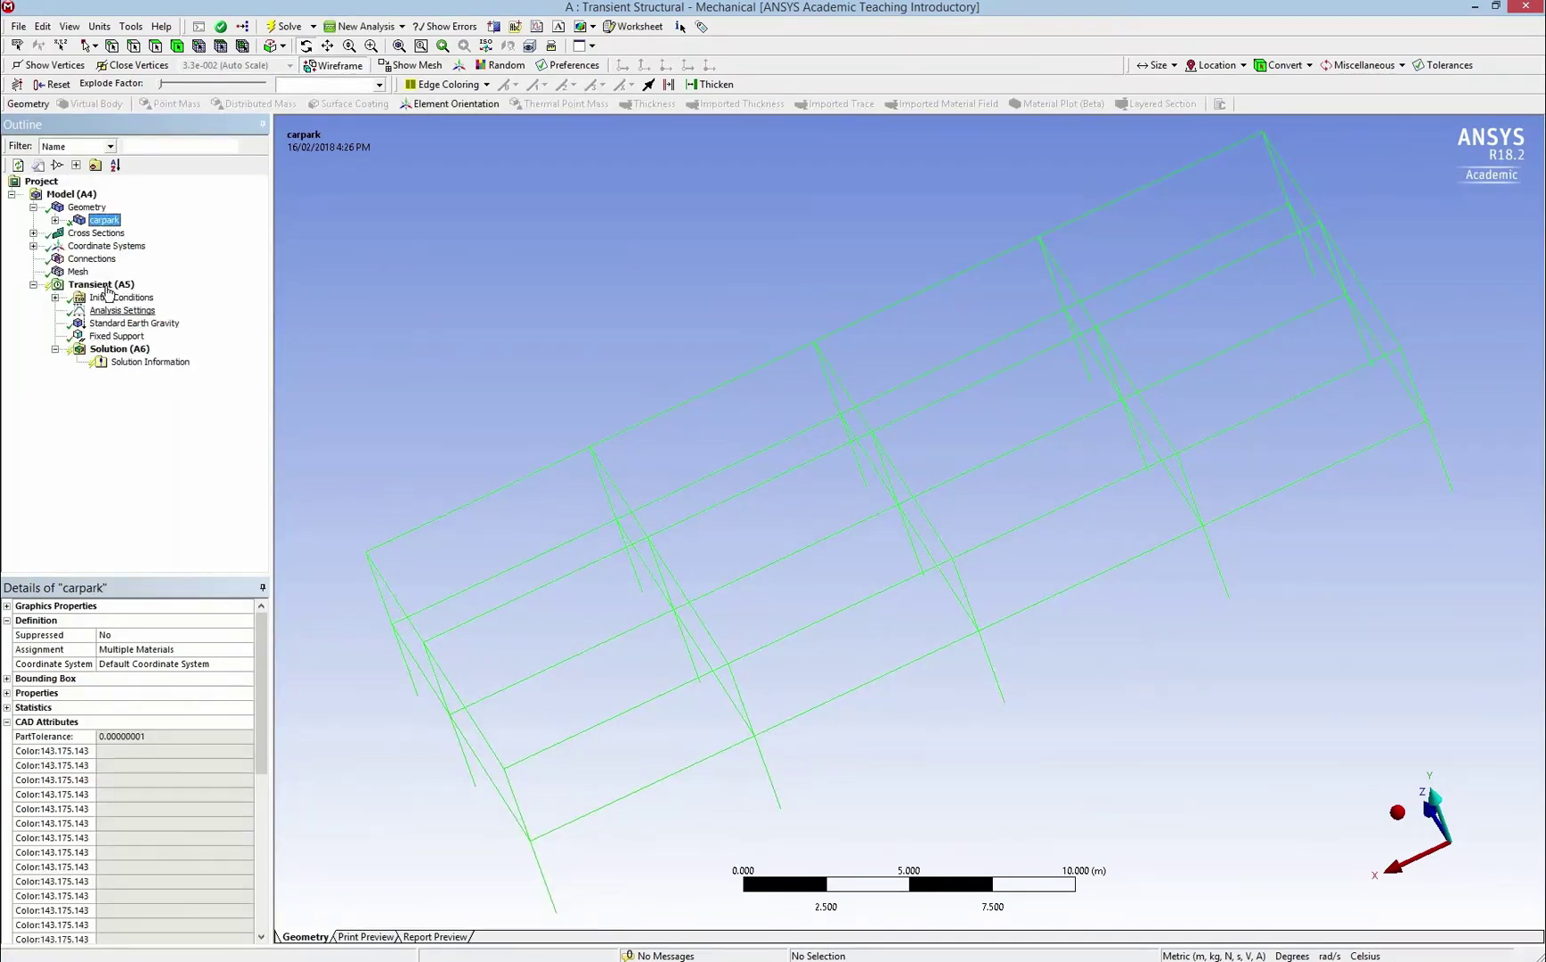
Step: Apply a 4000 Pa Pressure to a strip of four floor faces, then restore isometric view
{"action": "left_click", "coordinate": [102, 285]}
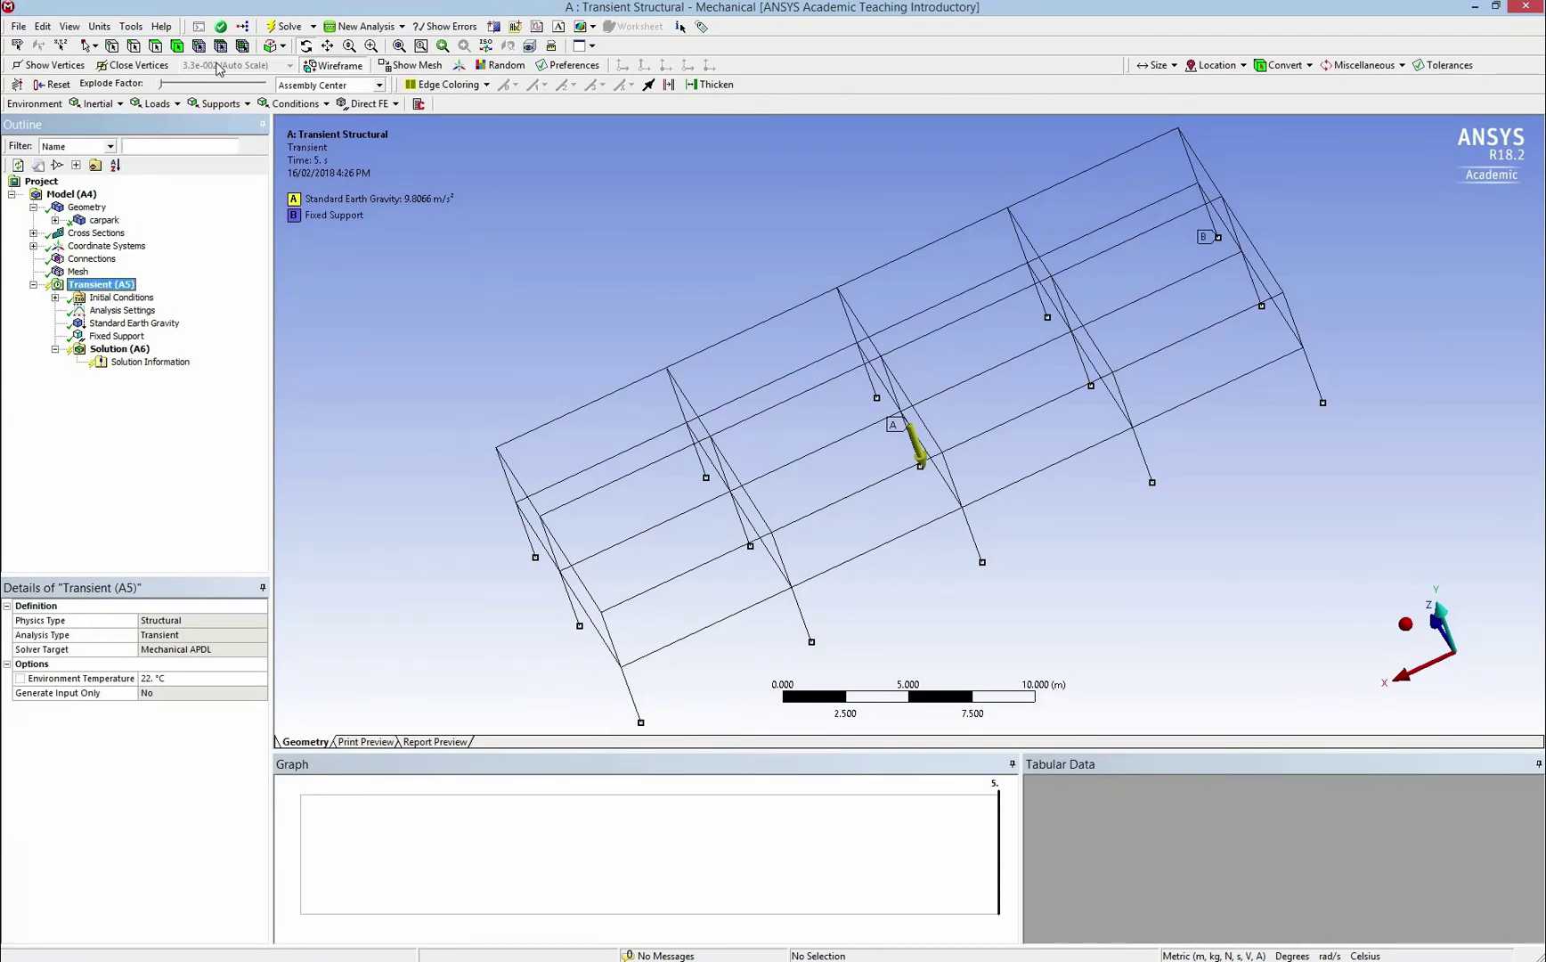
{"action": "left_click", "coordinate": [158, 104]}
{"action": "left_click", "coordinate": [165, 129]}
{"action": "left_click", "coordinate": [667, 621]}
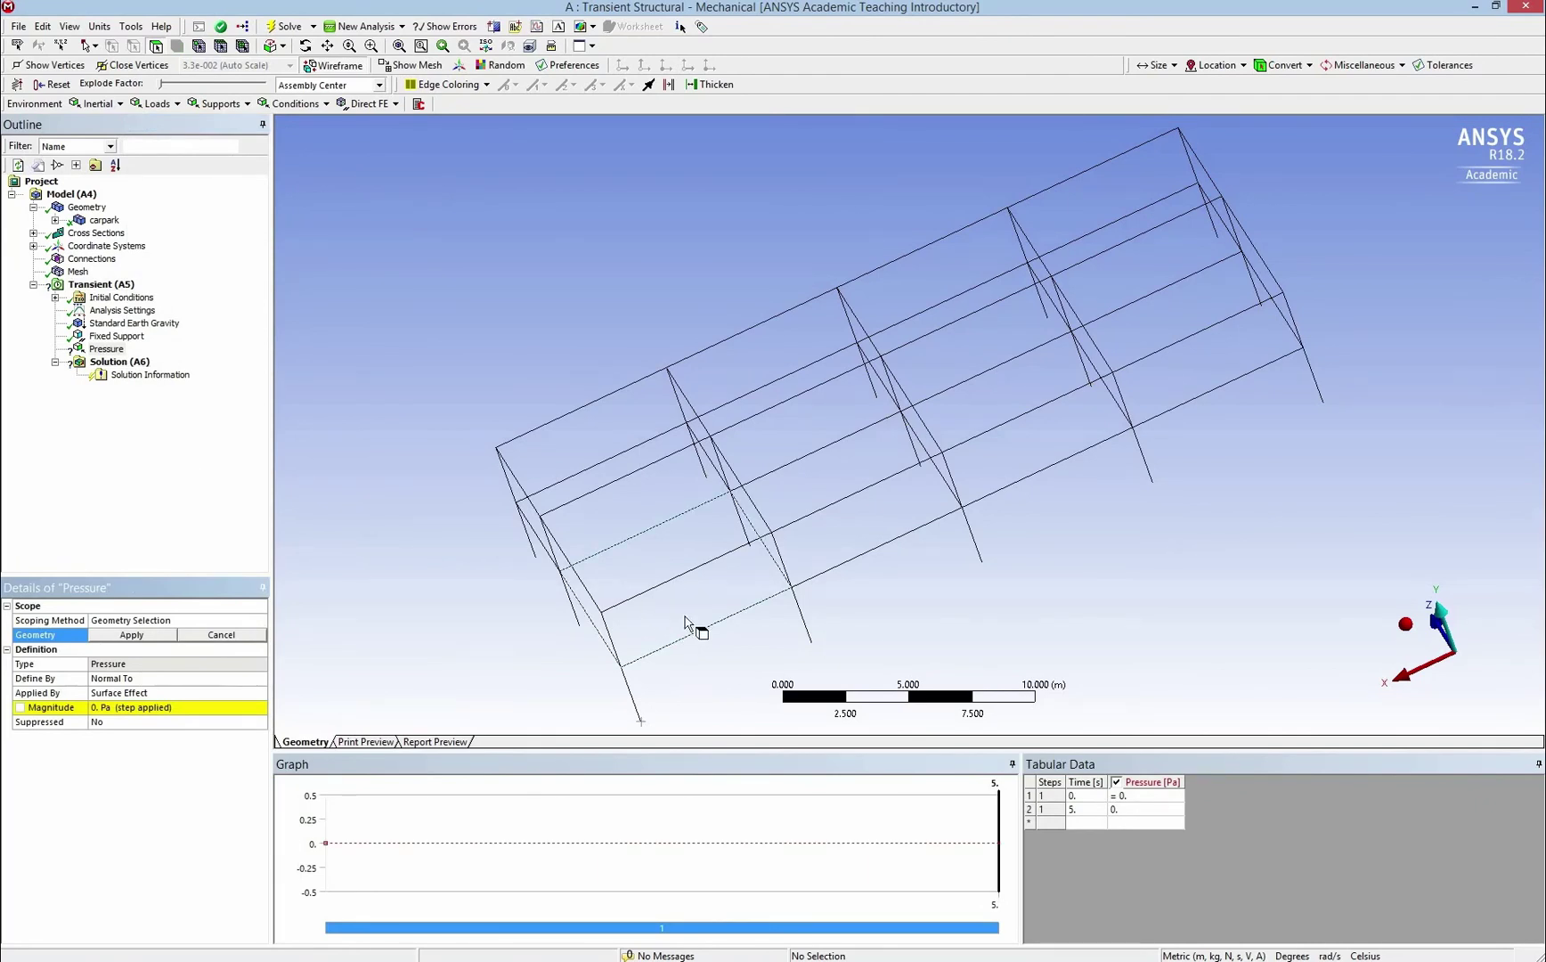
{"action": "left_click", "coordinate": [891, 534], "text": "ctrl"}
{"action": "left_click", "coordinate": [1047, 468], "text": "ctrl"}
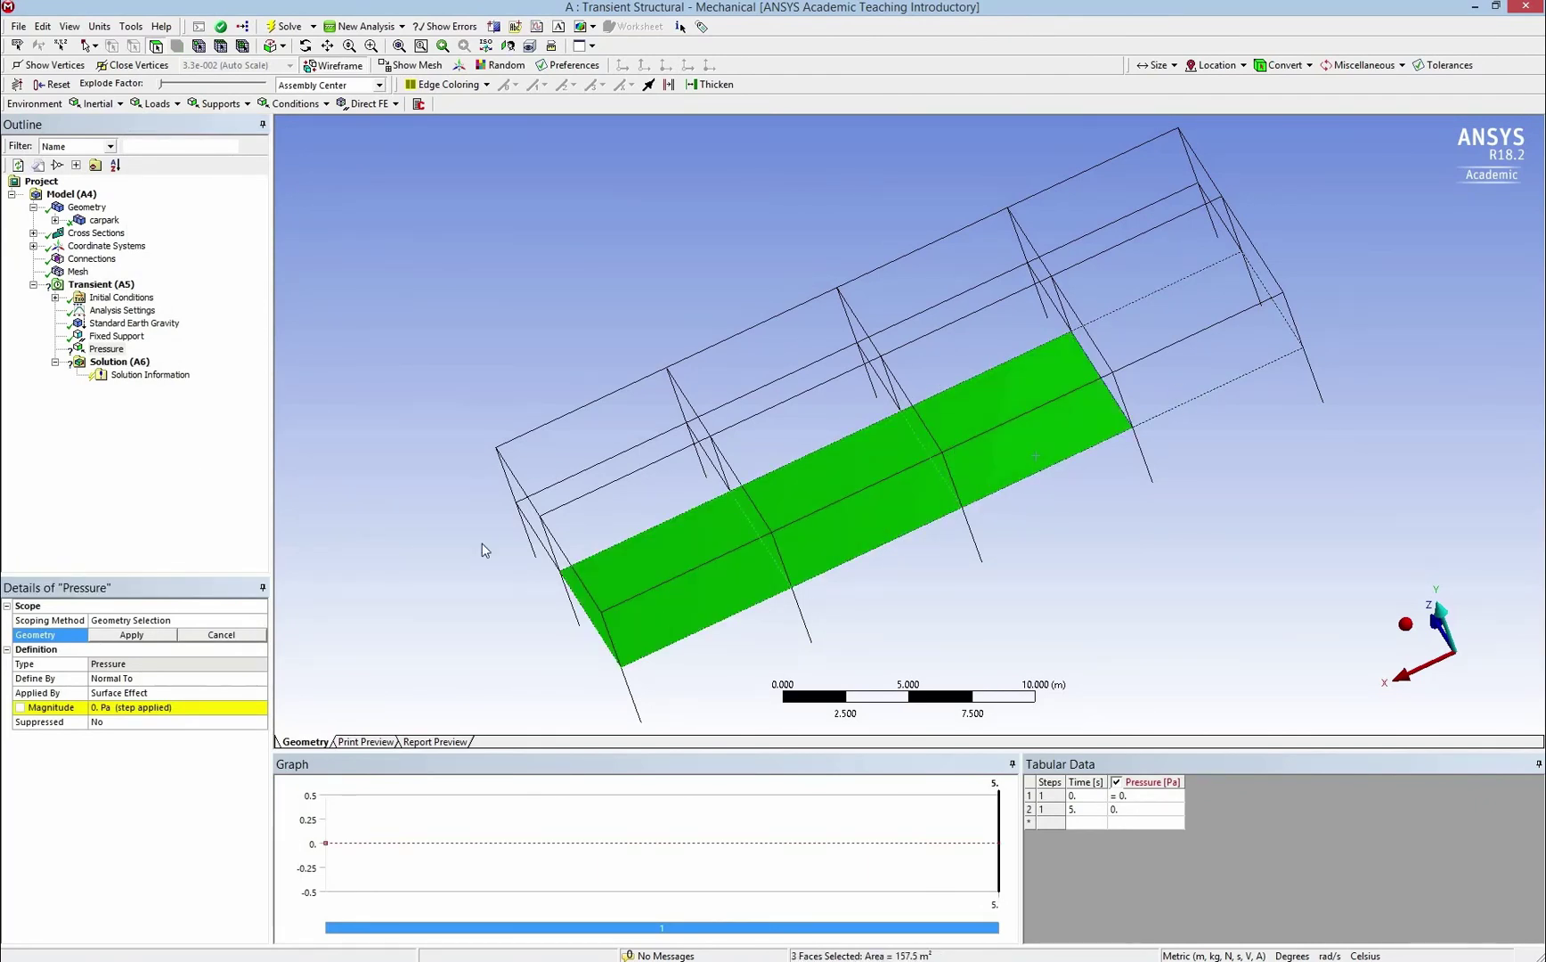
{"action": "left_click", "coordinate": [1188, 385], "text": "ctrl"}
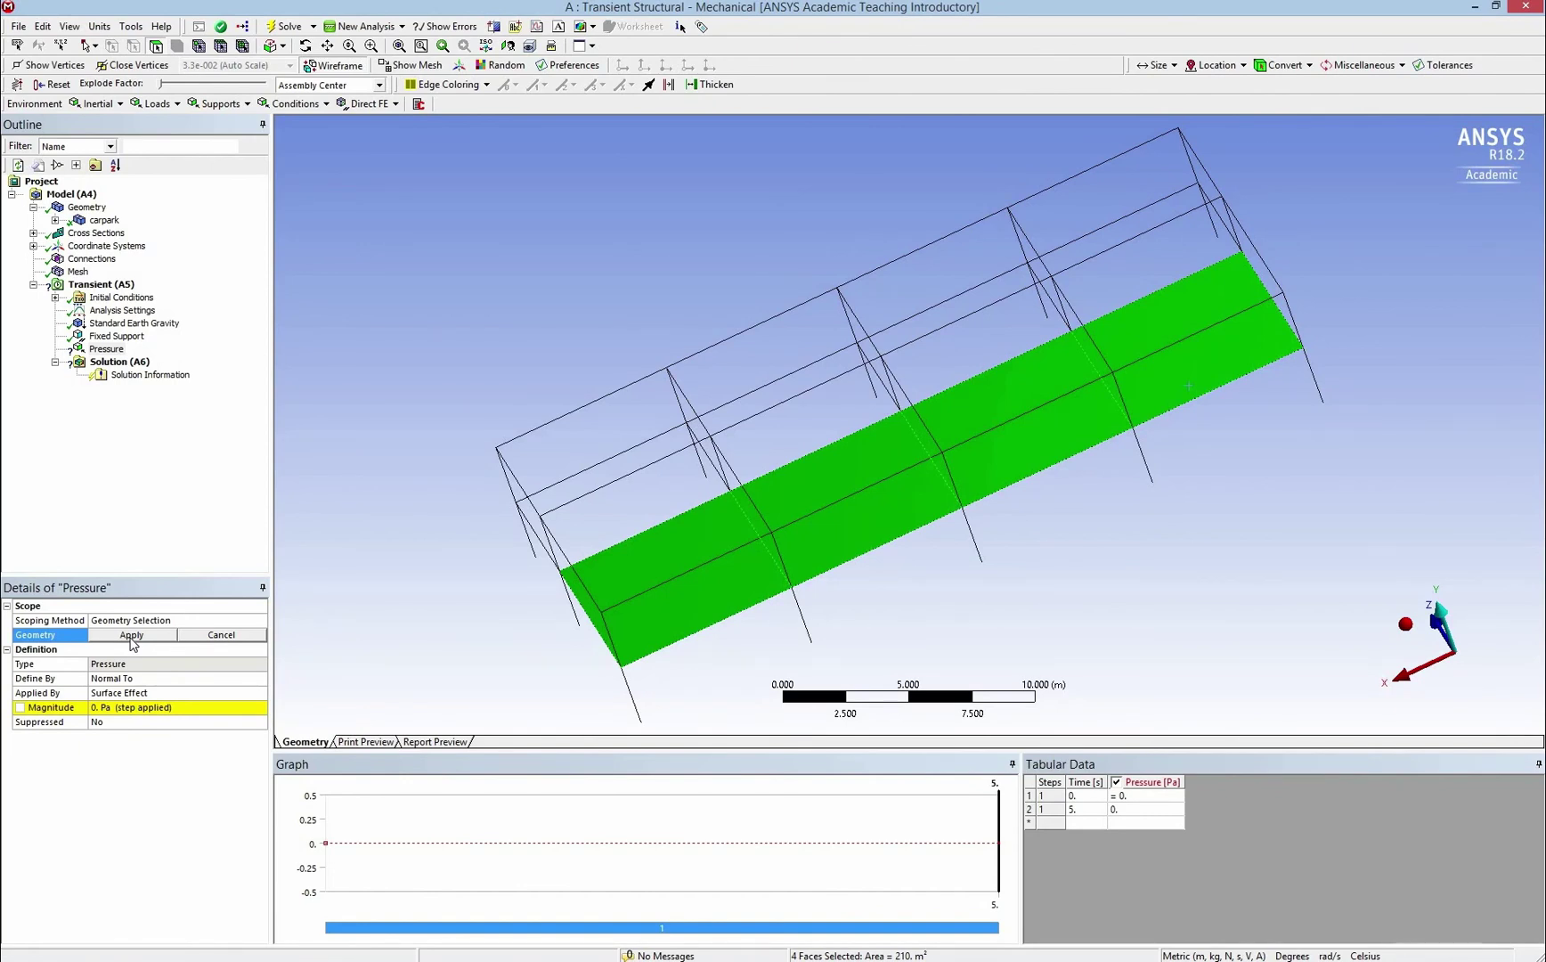
{"action": "left_click", "coordinate": [132, 635]}
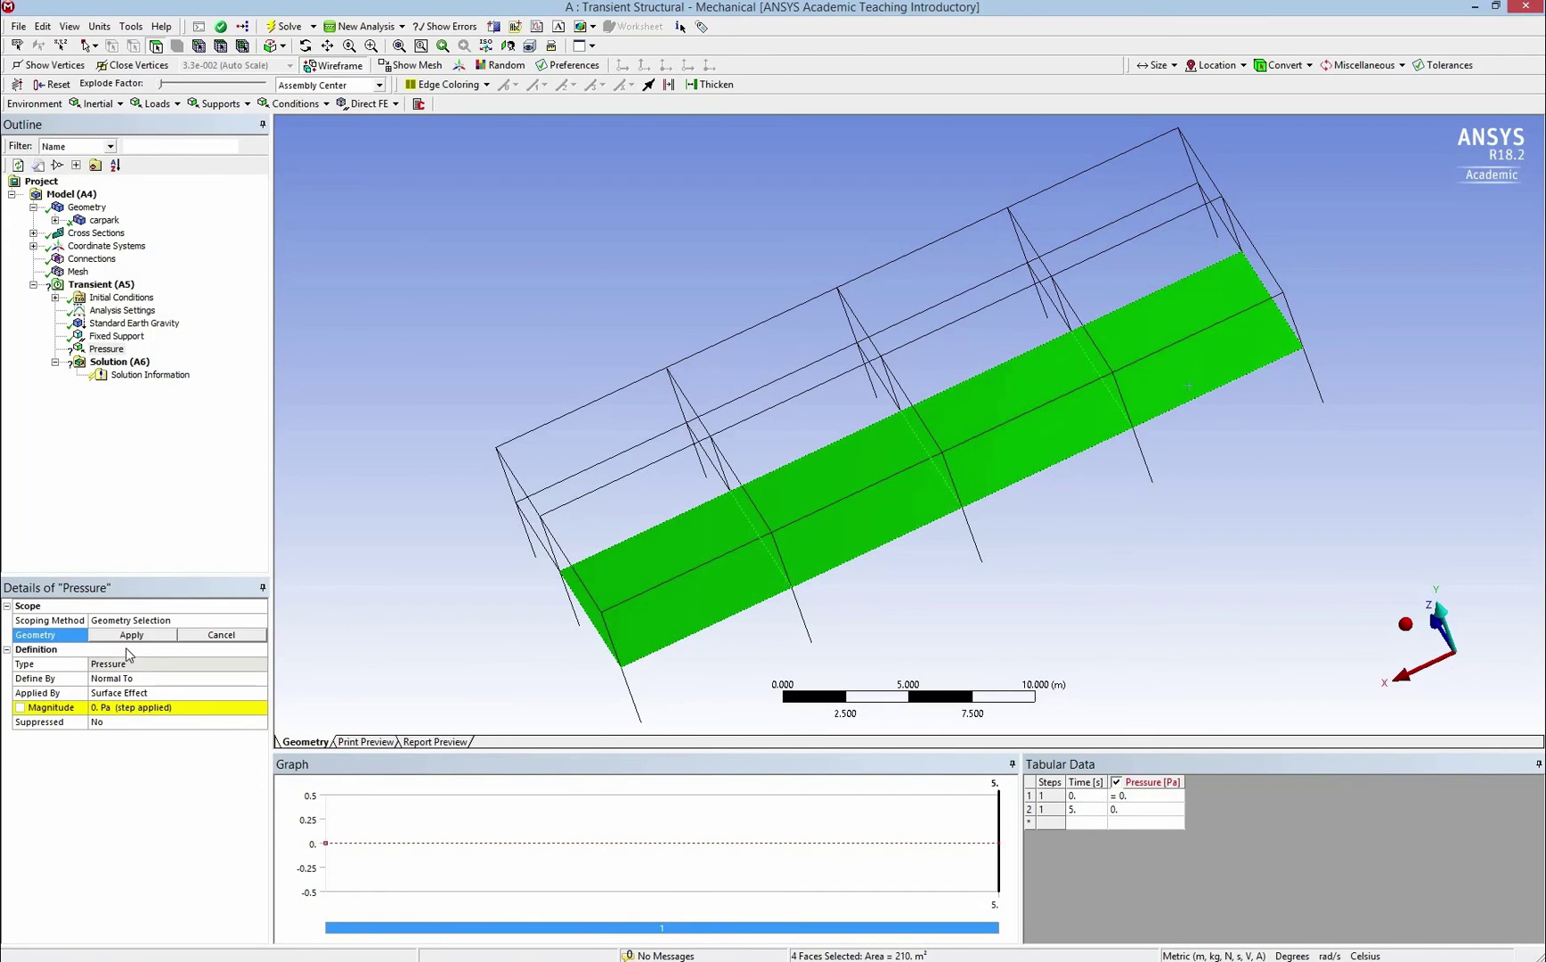
{"action": "left_click", "coordinate": [124, 706]}
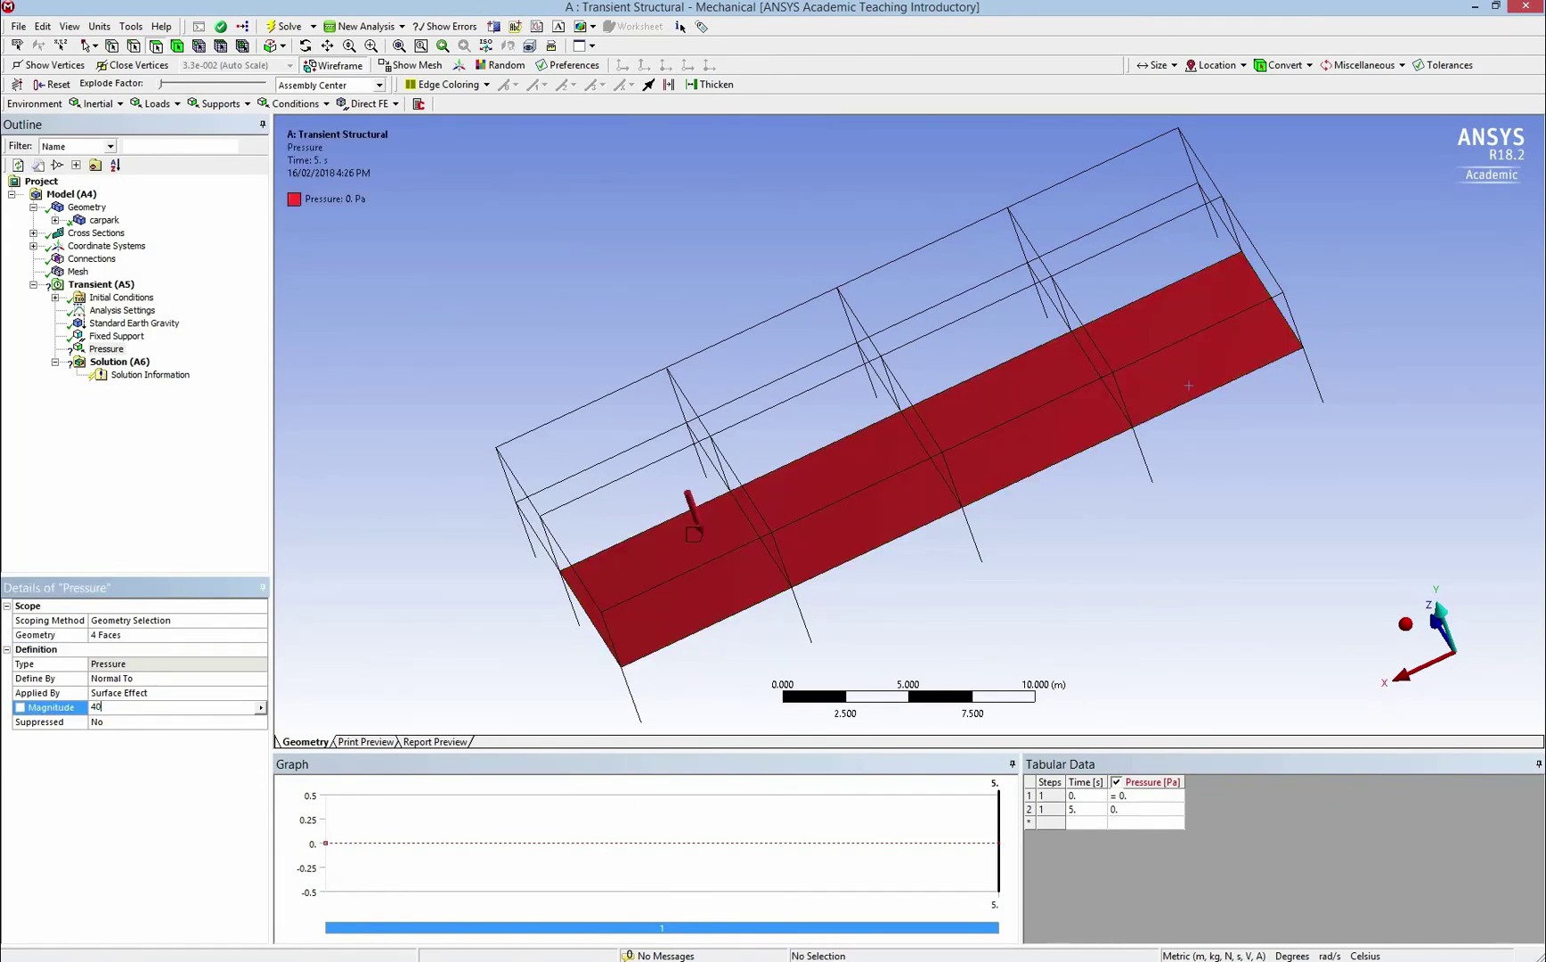
{"action": "key", "text": "Return"}
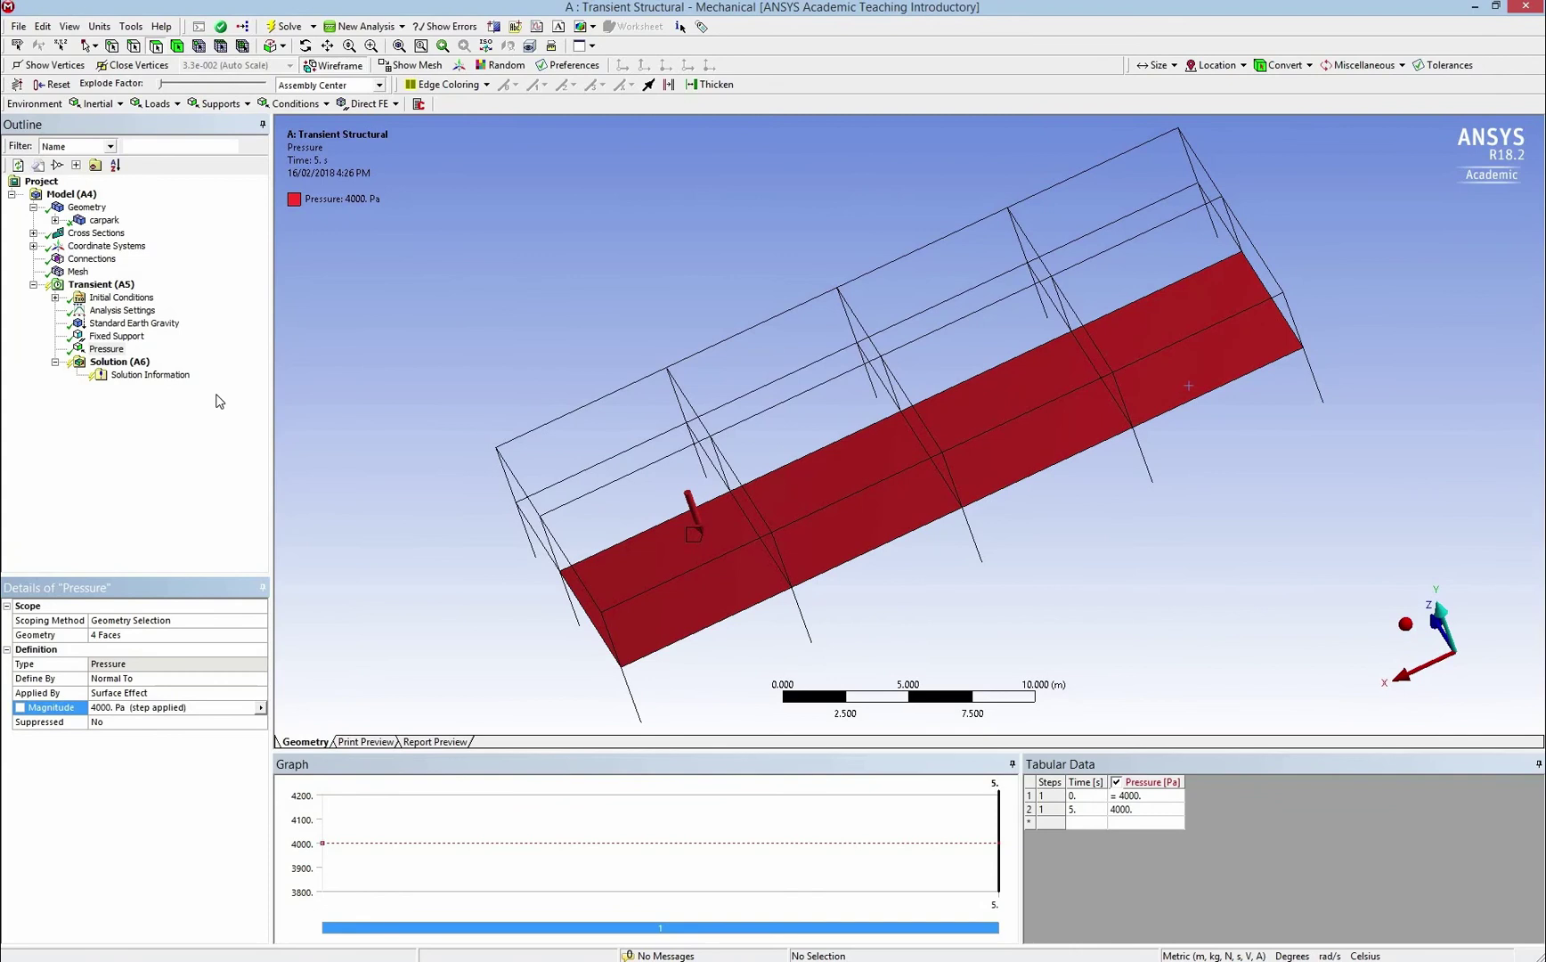
{"action": "left_click", "coordinate": [1405, 623]}
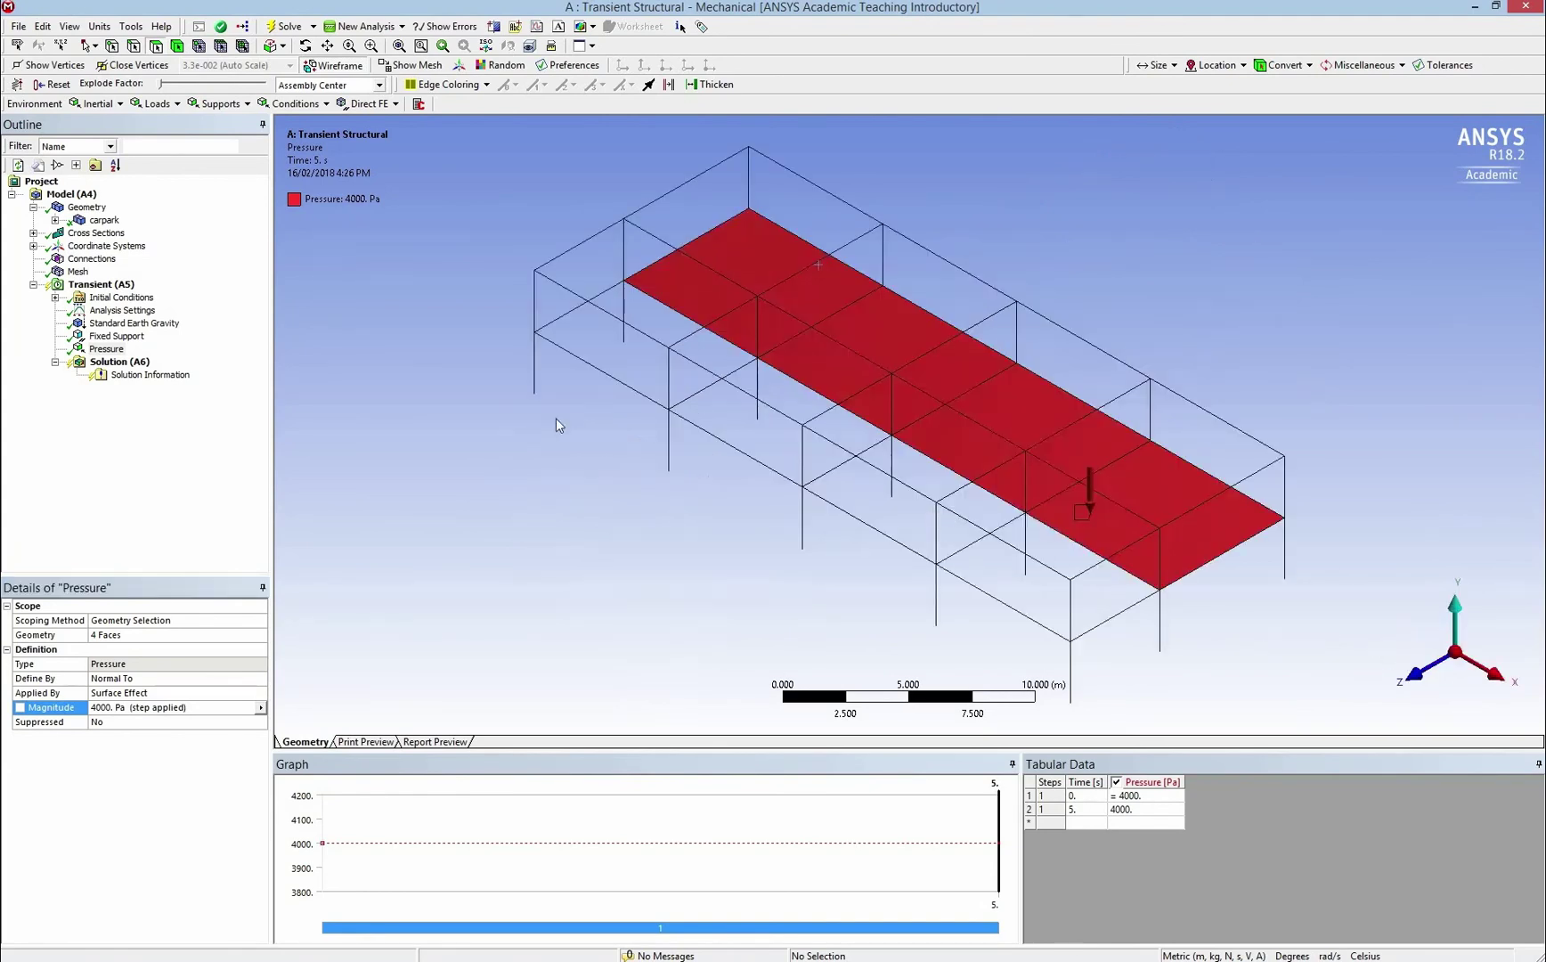
Step: Rename the first Pressure load to Static
{"action": "left_click", "coordinate": [106, 349]}
{"action": "left_click", "coordinate": [107, 350]}
{"action": "type", "text": "Static"}
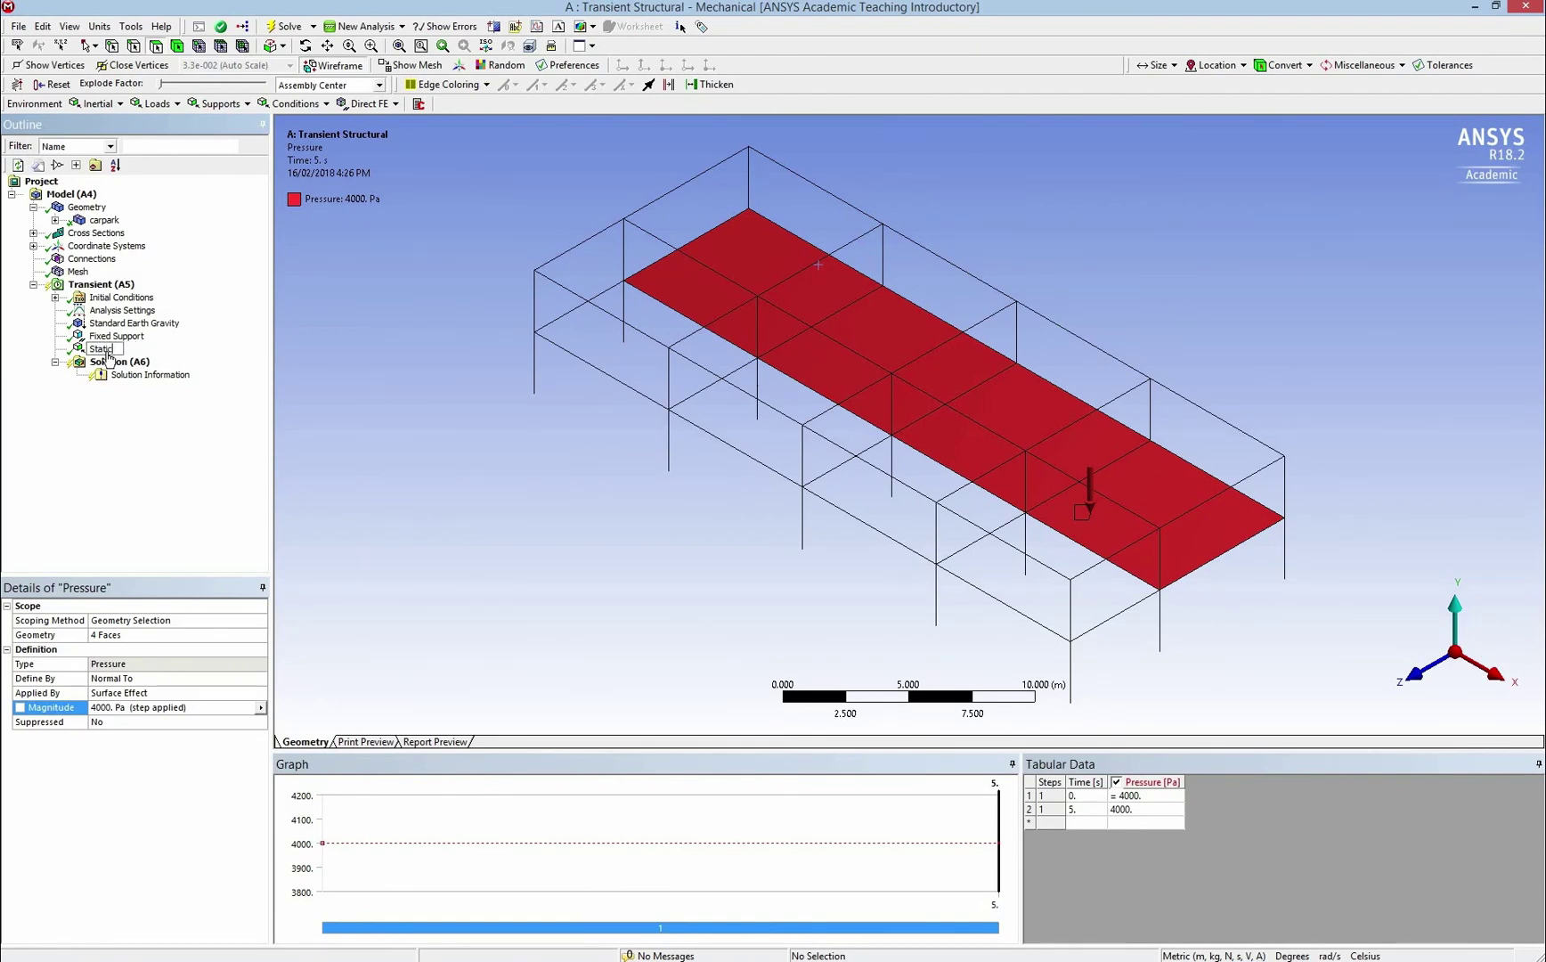
{"action": "key", "text": "Return"}
Step: Add a second Pressure named Moving, 4000 Pa, on a single floor face
{"action": "left_click", "coordinate": [152, 104]}
{"action": "left_click", "coordinate": [147, 119]}
{"action": "left_click", "coordinate": [104, 362]}
{"action": "left_click", "coordinate": [104, 363]}
{"action": "type", "text": "Moving"}
{"action": "key", "text": "Return"}
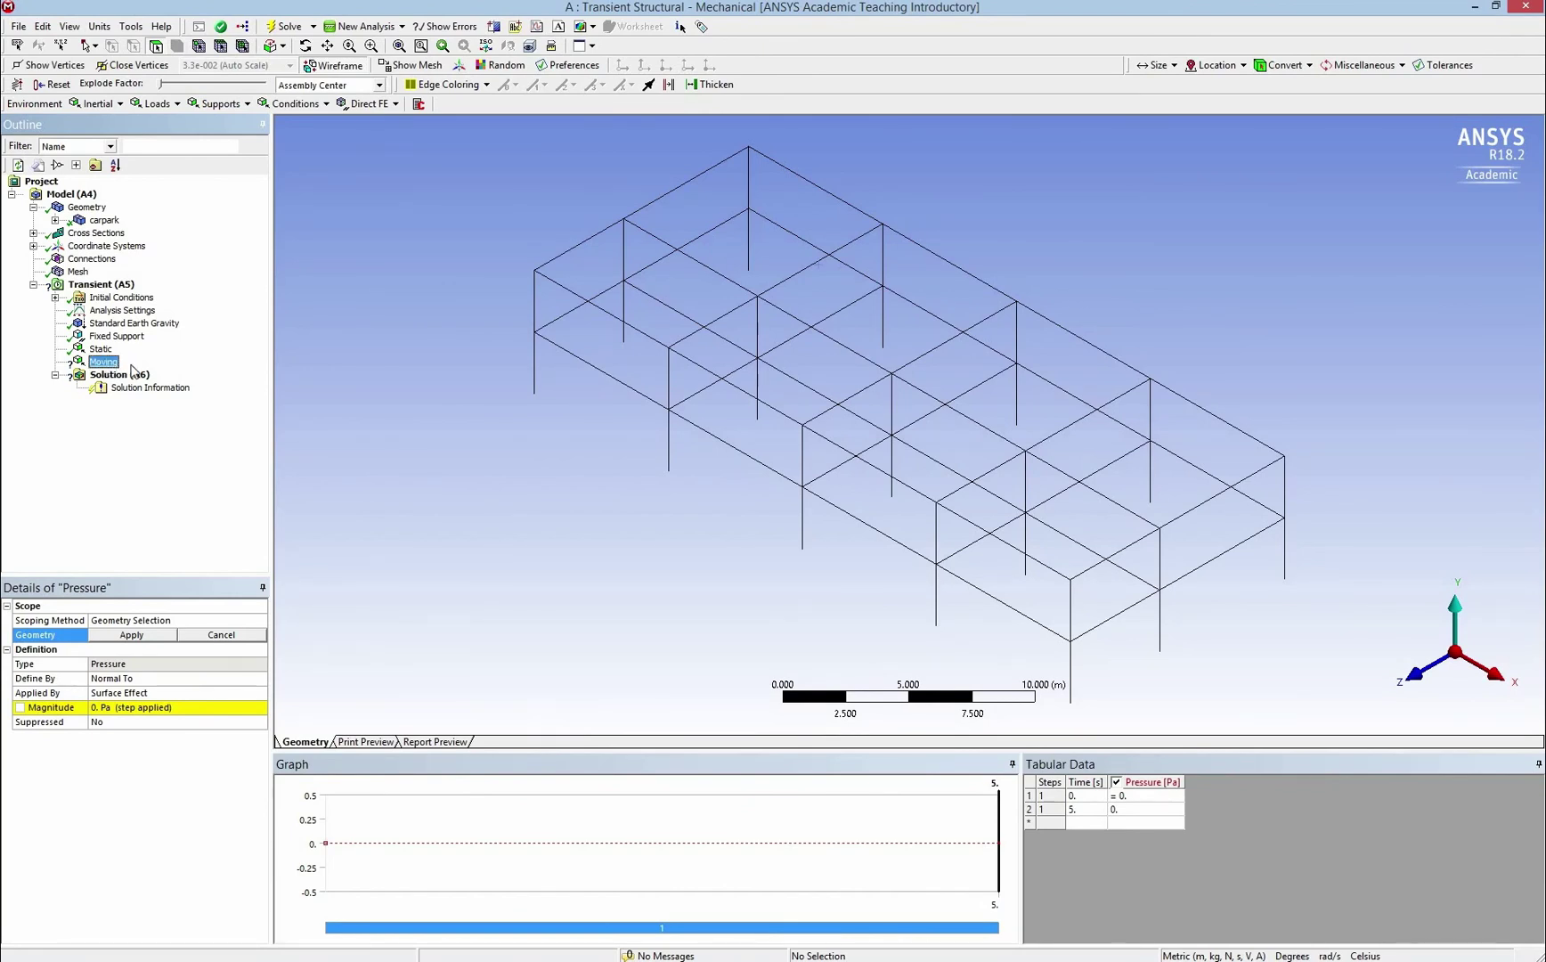
{"action": "left_click", "coordinate": [624, 377]}
{"action": "left_click", "coordinate": [123, 636]}
{"action": "left_click", "coordinate": [125, 712]}
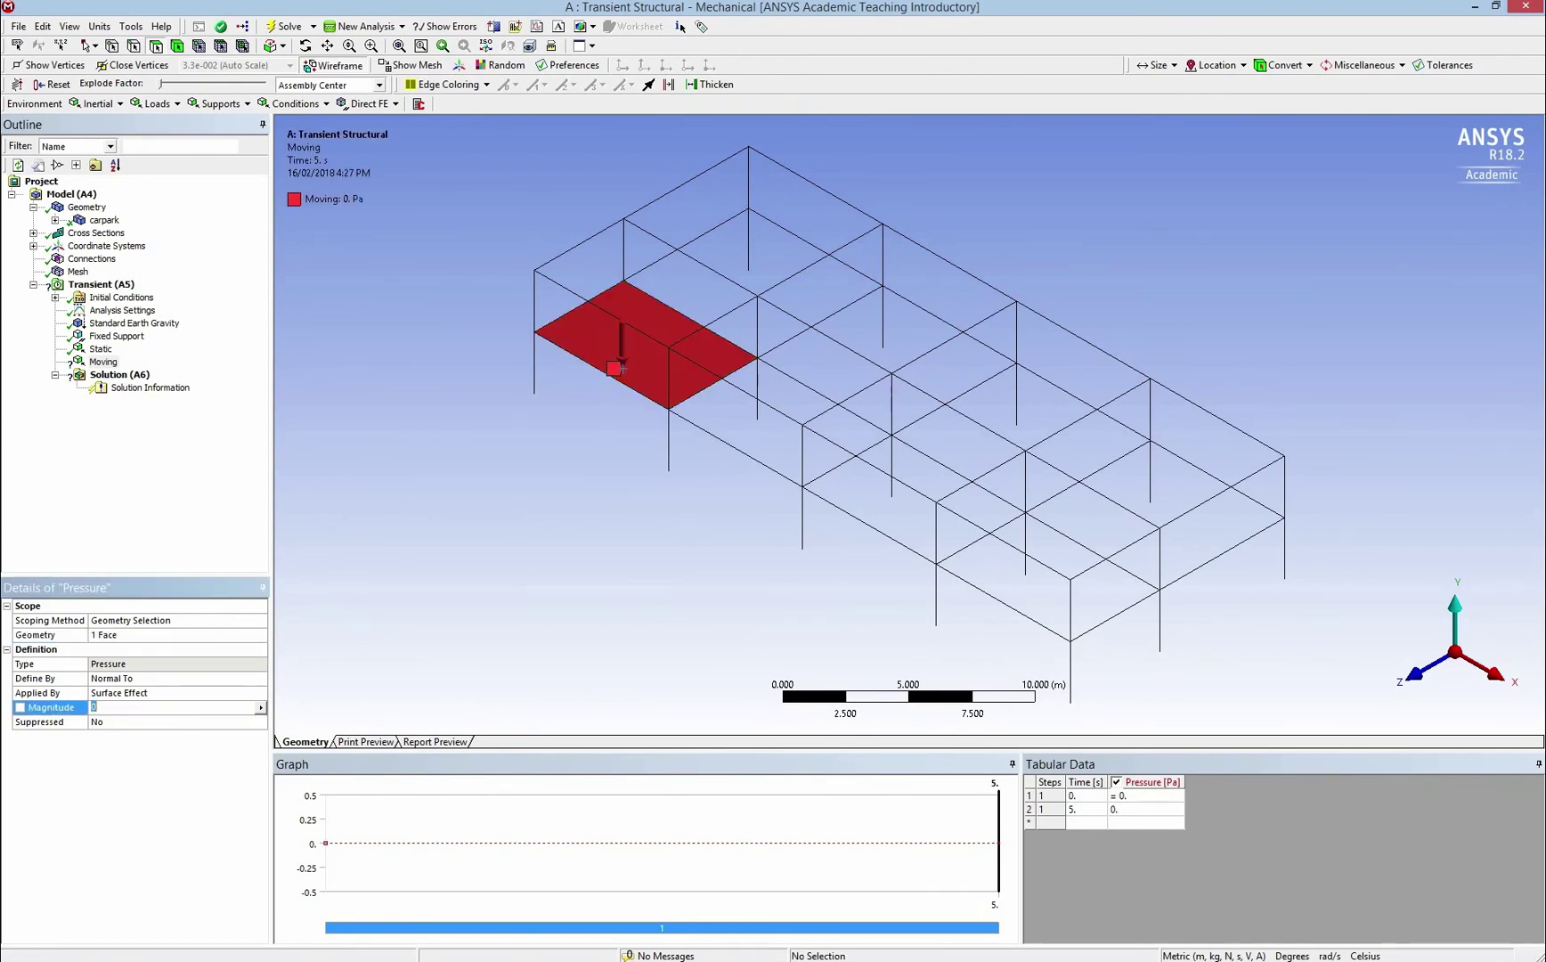
{"action": "type", "text": "4000"}
{"action": "key", "text": "Return"}
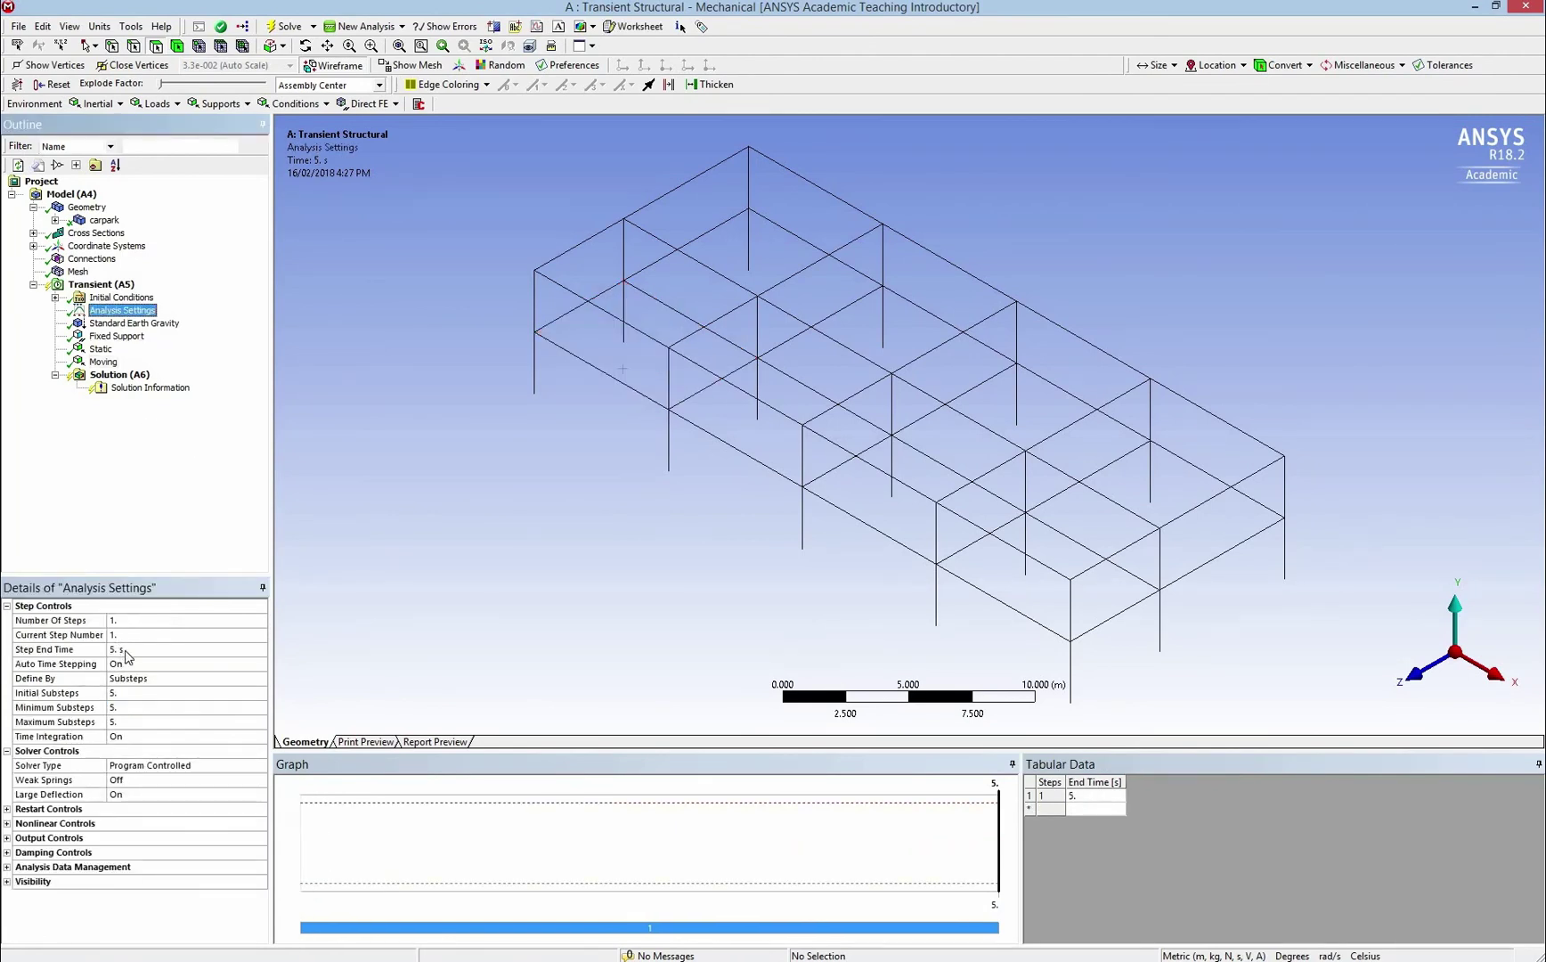
Step: Keep a single 5 s analysis step after briefly trying 5 steps, then select the Moving pressure
{"action": "left_click", "coordinate": [126, 650]}
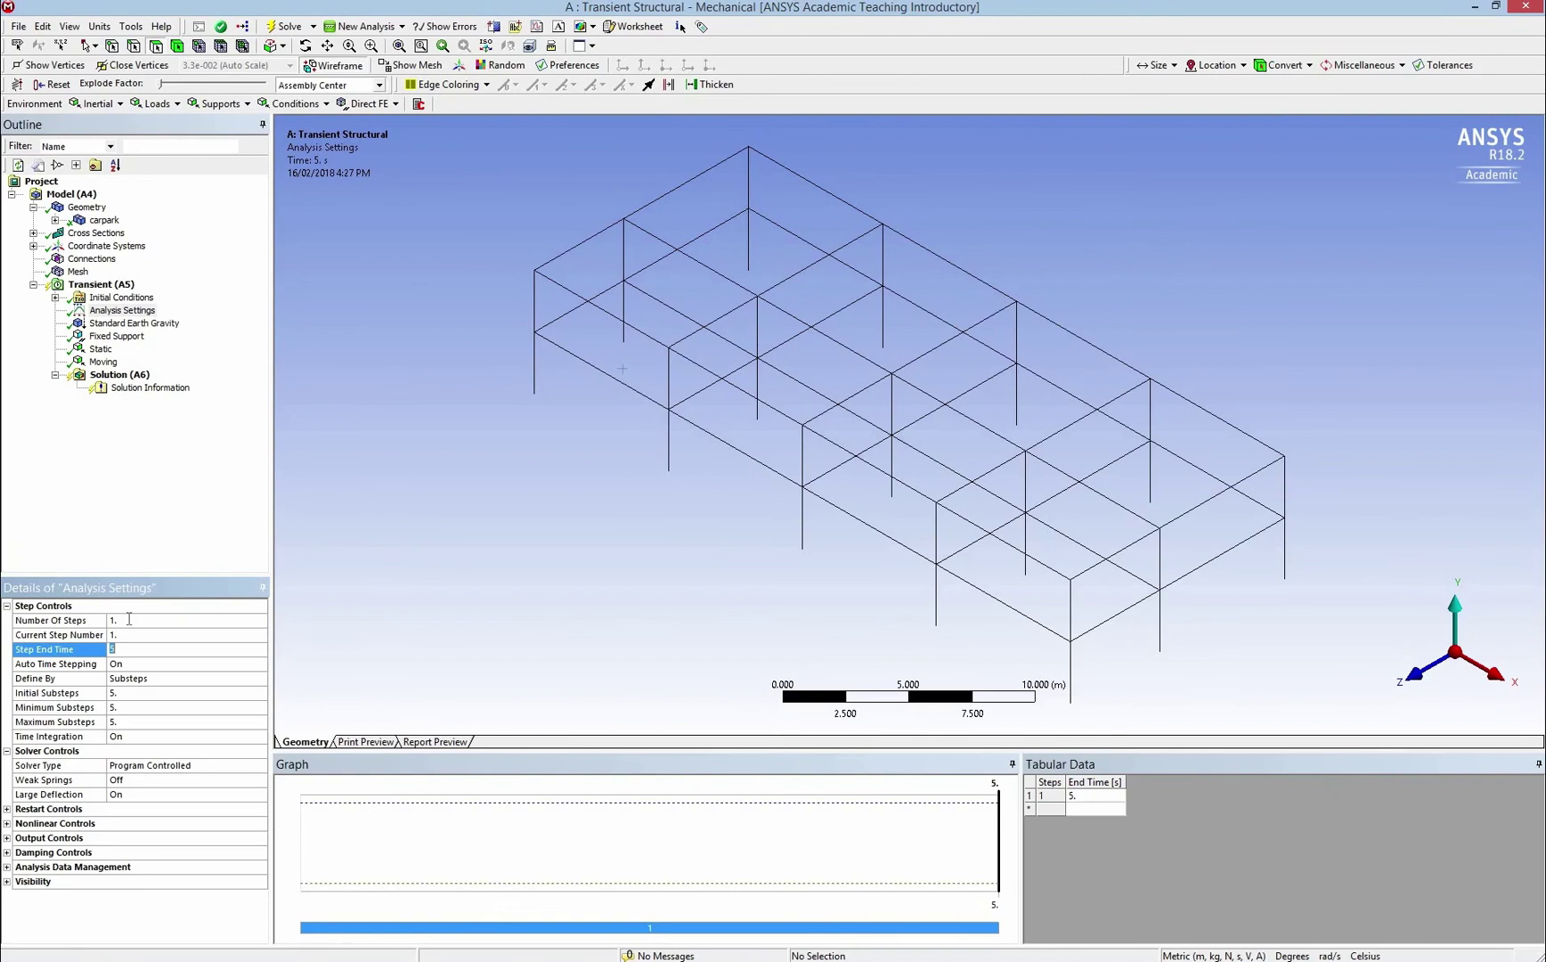
{"action": "left_click", "coordinate": [129, 619]}
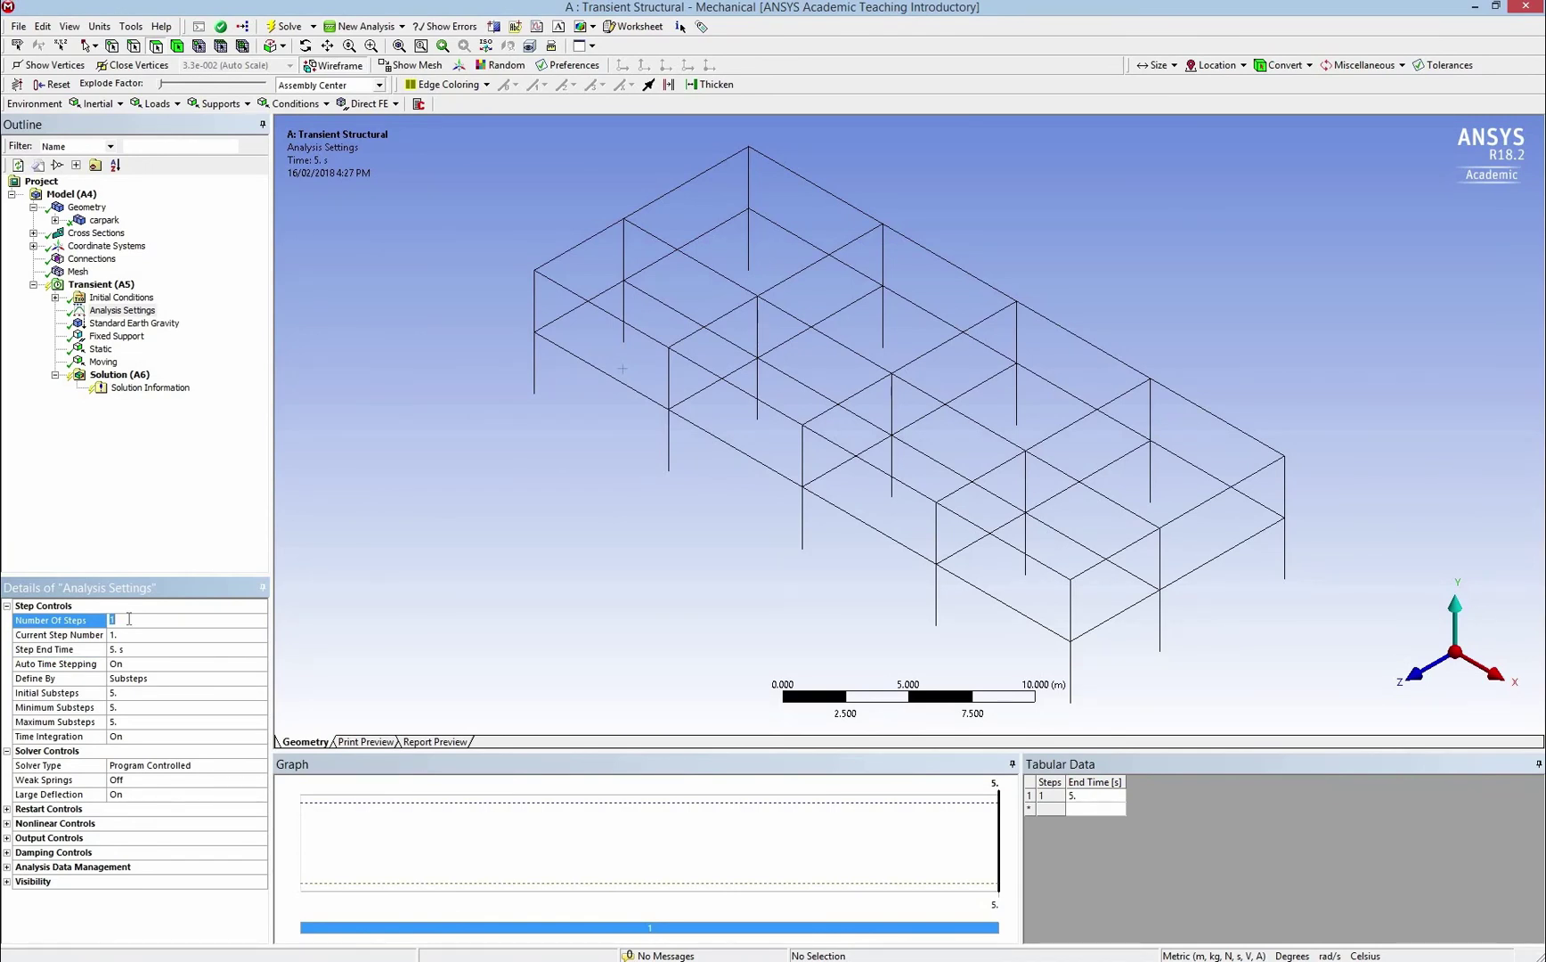
{"action": "type", "text": "5"}
{"action": "key", "text": "Return"}
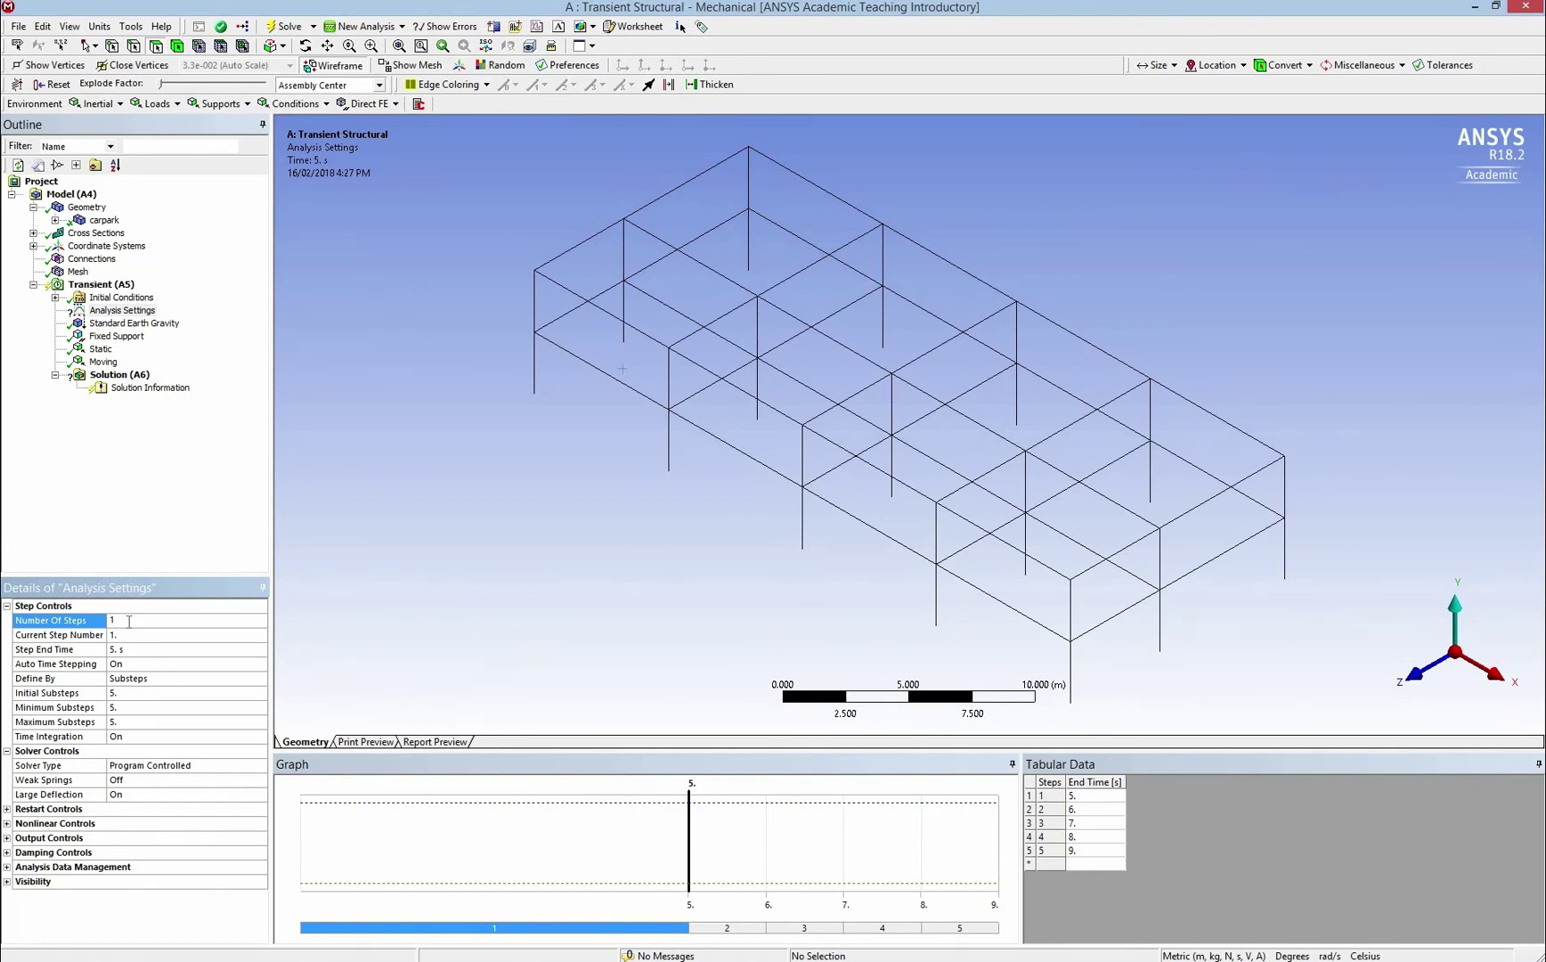
{"action": "key", "text": "Return"}
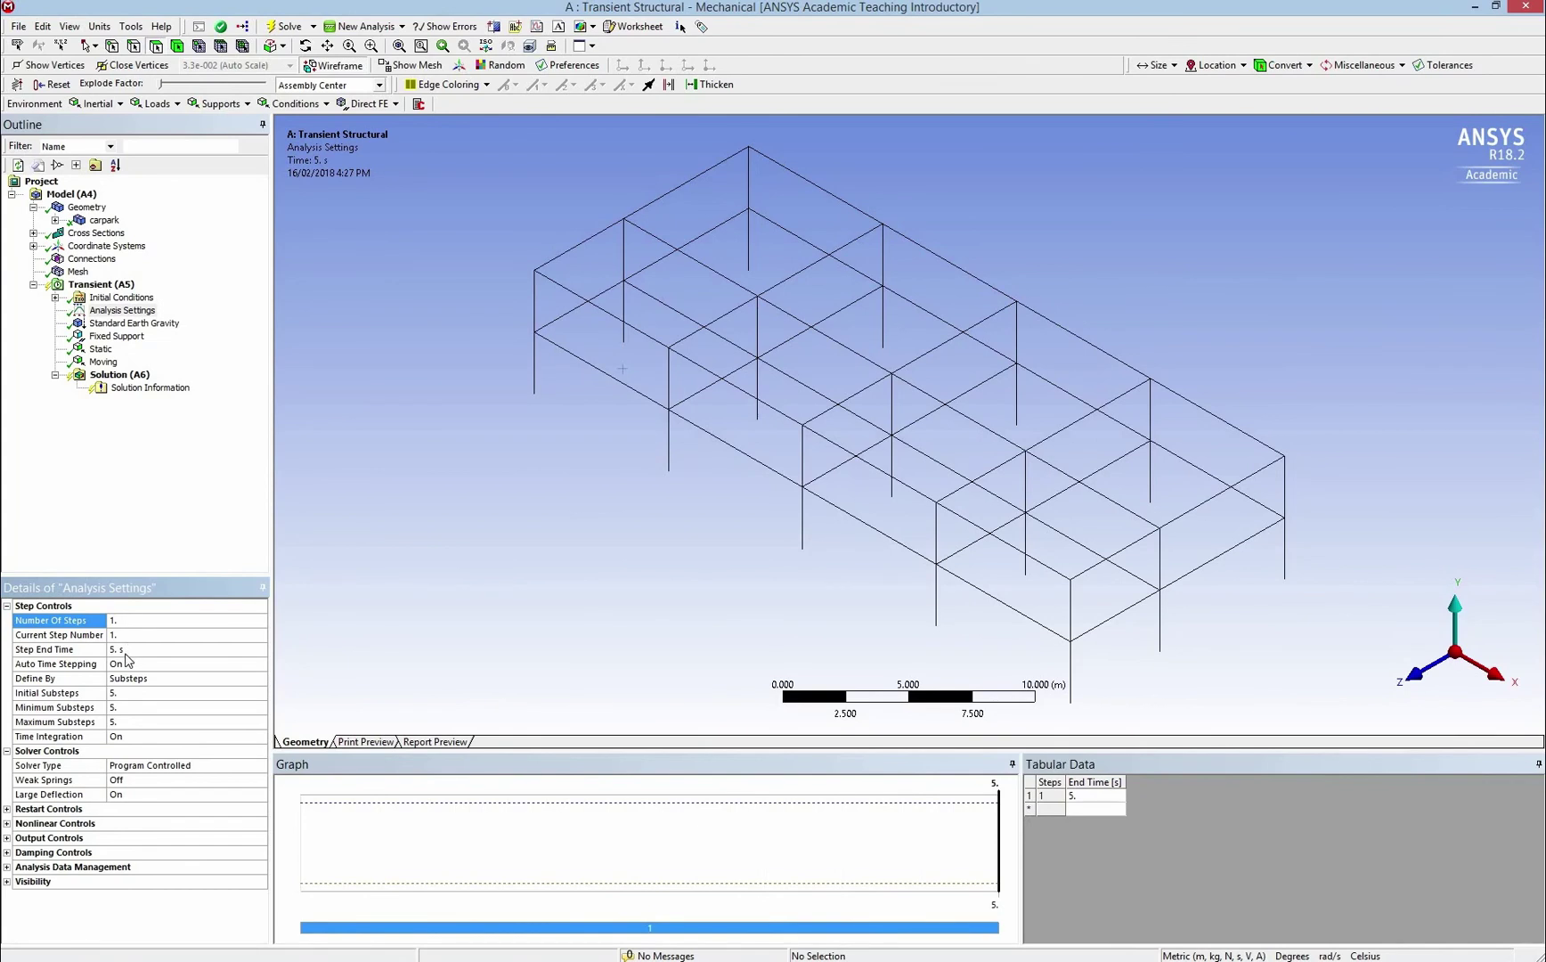
{"action": "left_click", "coordinate": [103, 363]}
Step: Enter Moving's time points 0, 1, 3, 4 and 5 s, with 4000 Pa at 1 s
{"action": "left_click", "coordinate": [1085, 821]}
{"action": "key", "text": "Tab"}
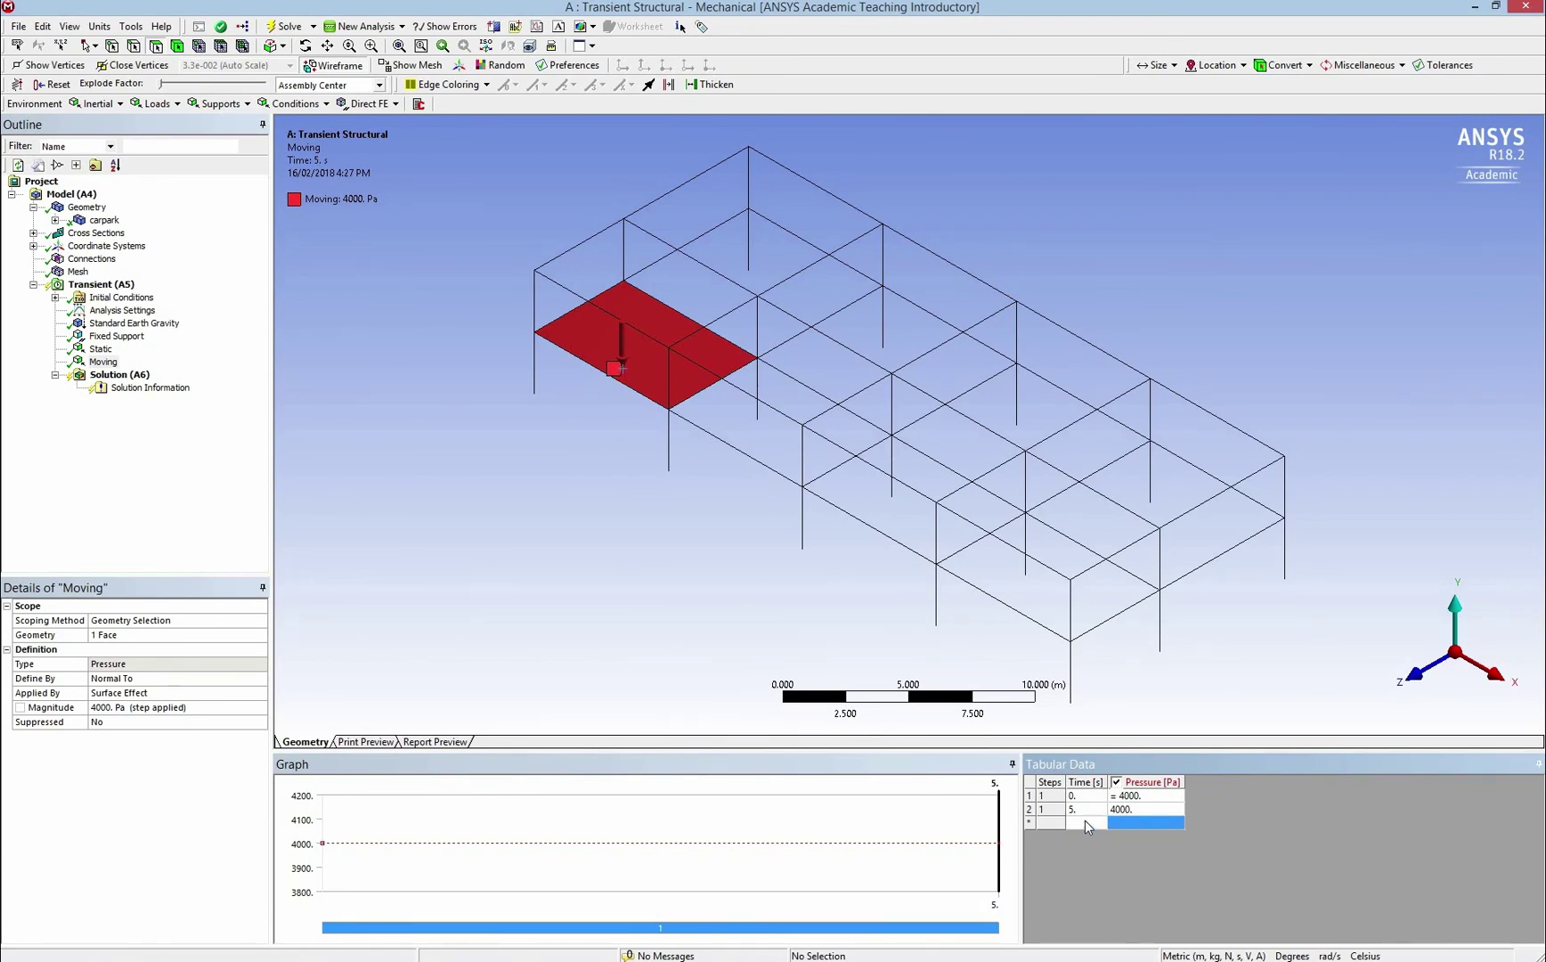
{"action": "left_click", "coordinate": [1082, 811]}
{"action": "type", "text": "1"}
{"action": "key", "text": "Tab"}
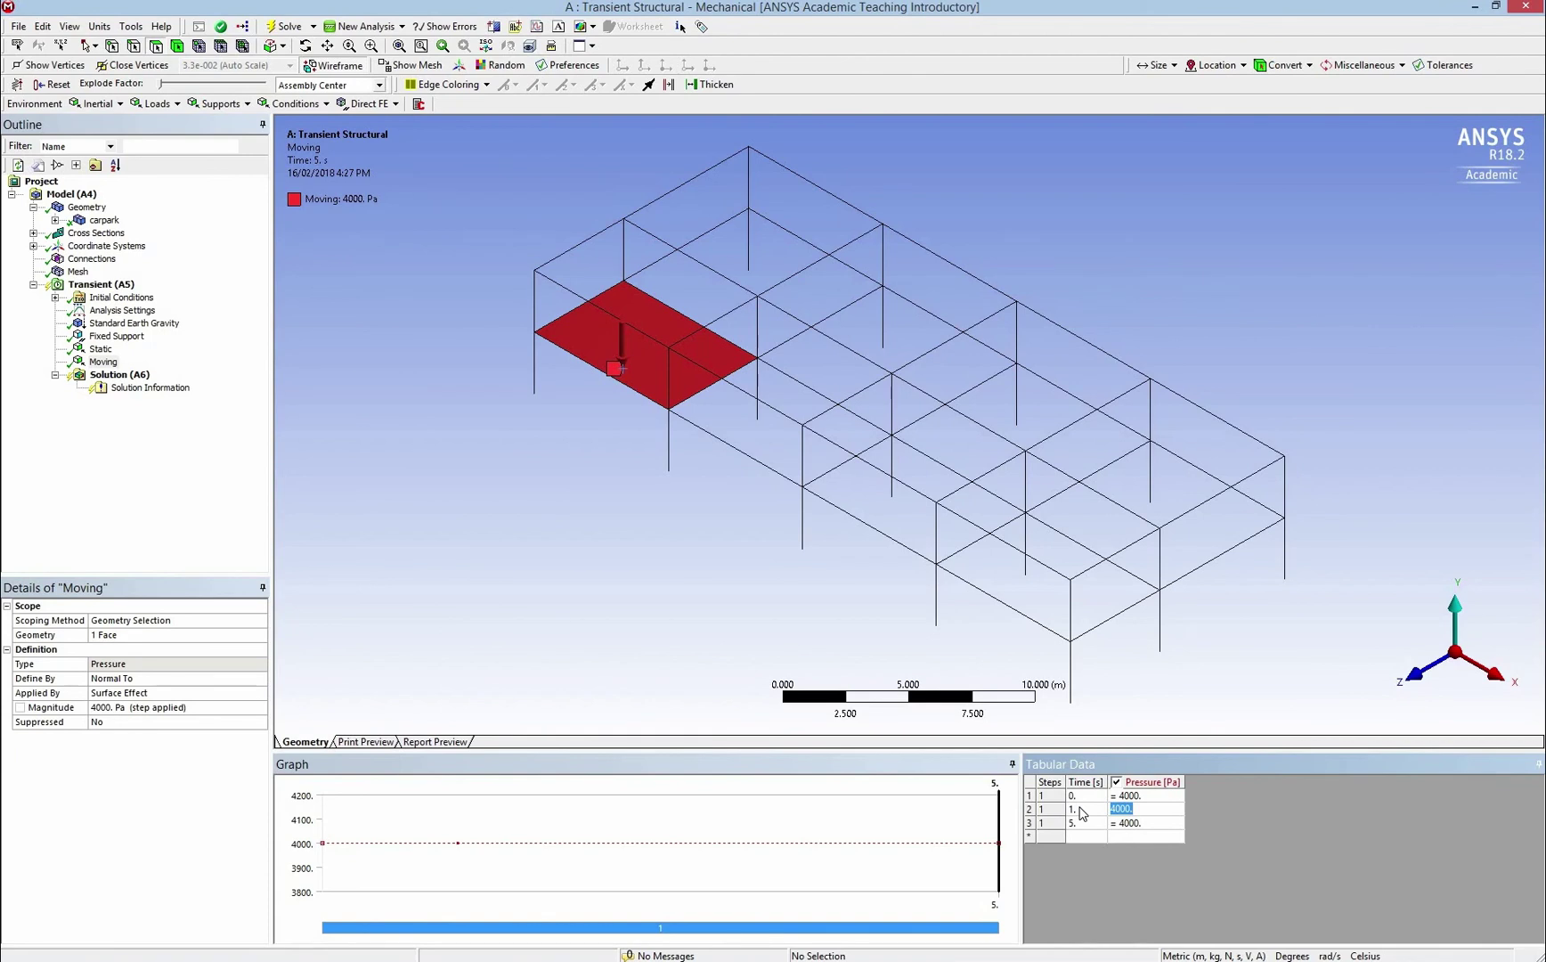
{"action": "key", "text": "Return"}
{"action": "key", "text": "Down"}
{"action": "key", "text": "Left"}
{"action": "key", "text": "Tab"}
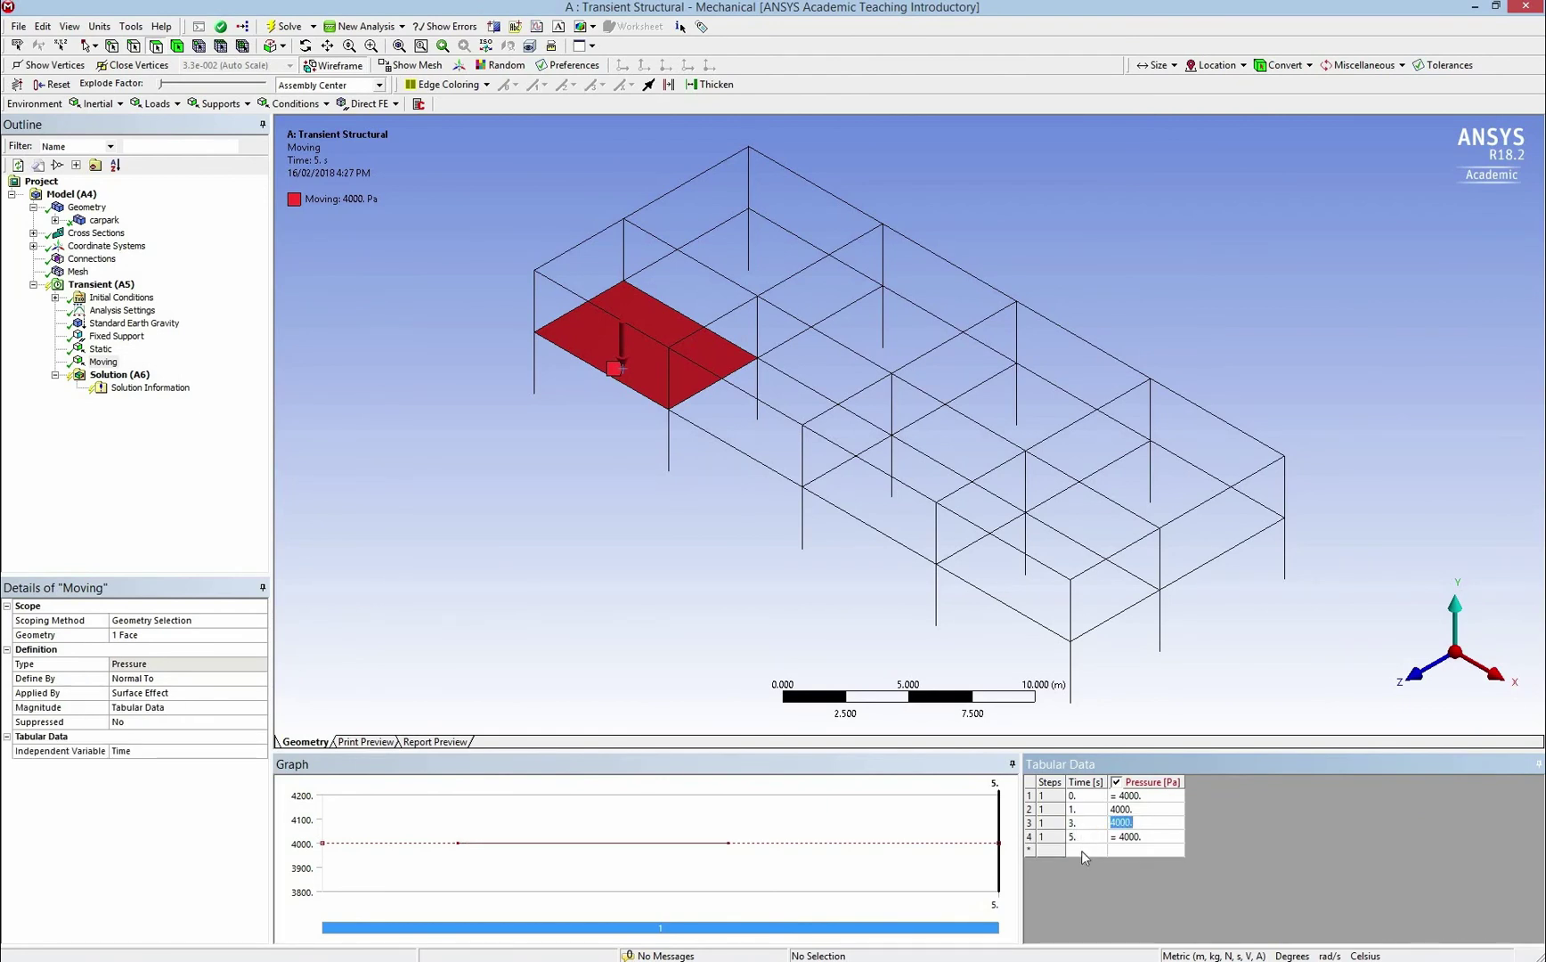
{"action": "left_click", "coordinate": [1082, 852]}
{"action": "type", "text": "4"}
{"action": "key", "text": "Tab"}
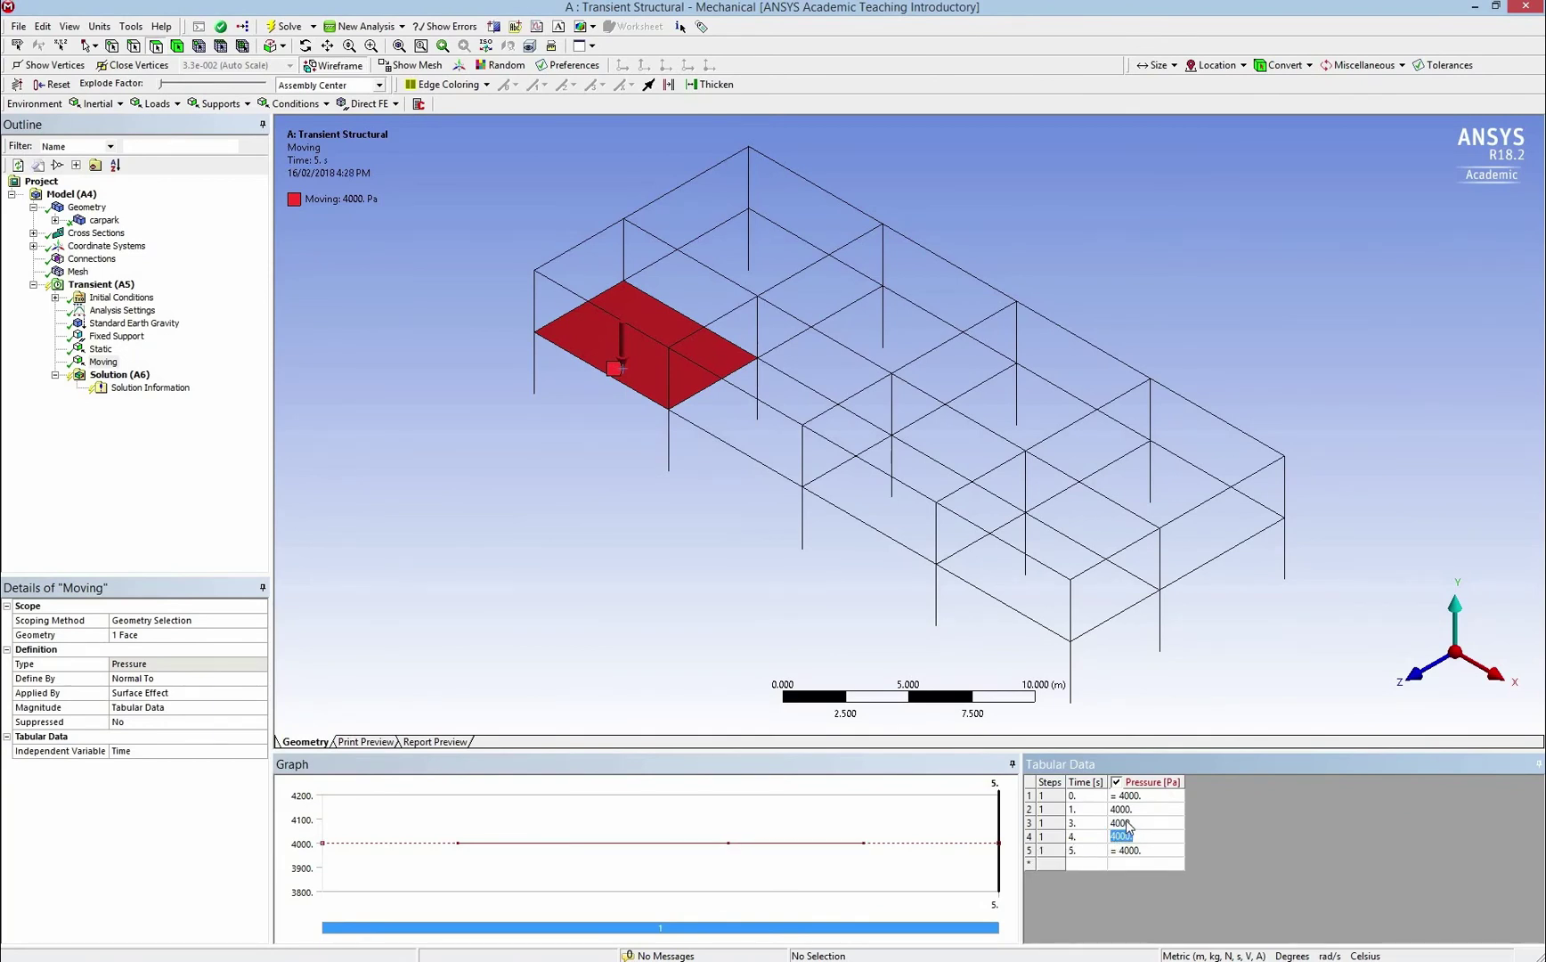
Step: Set Moving's pressure to 0 at 0, 3, 4 and 5 s, and duplicate it as Moving 2
{"action": "left_click", "coordinate": [1128, 811]}
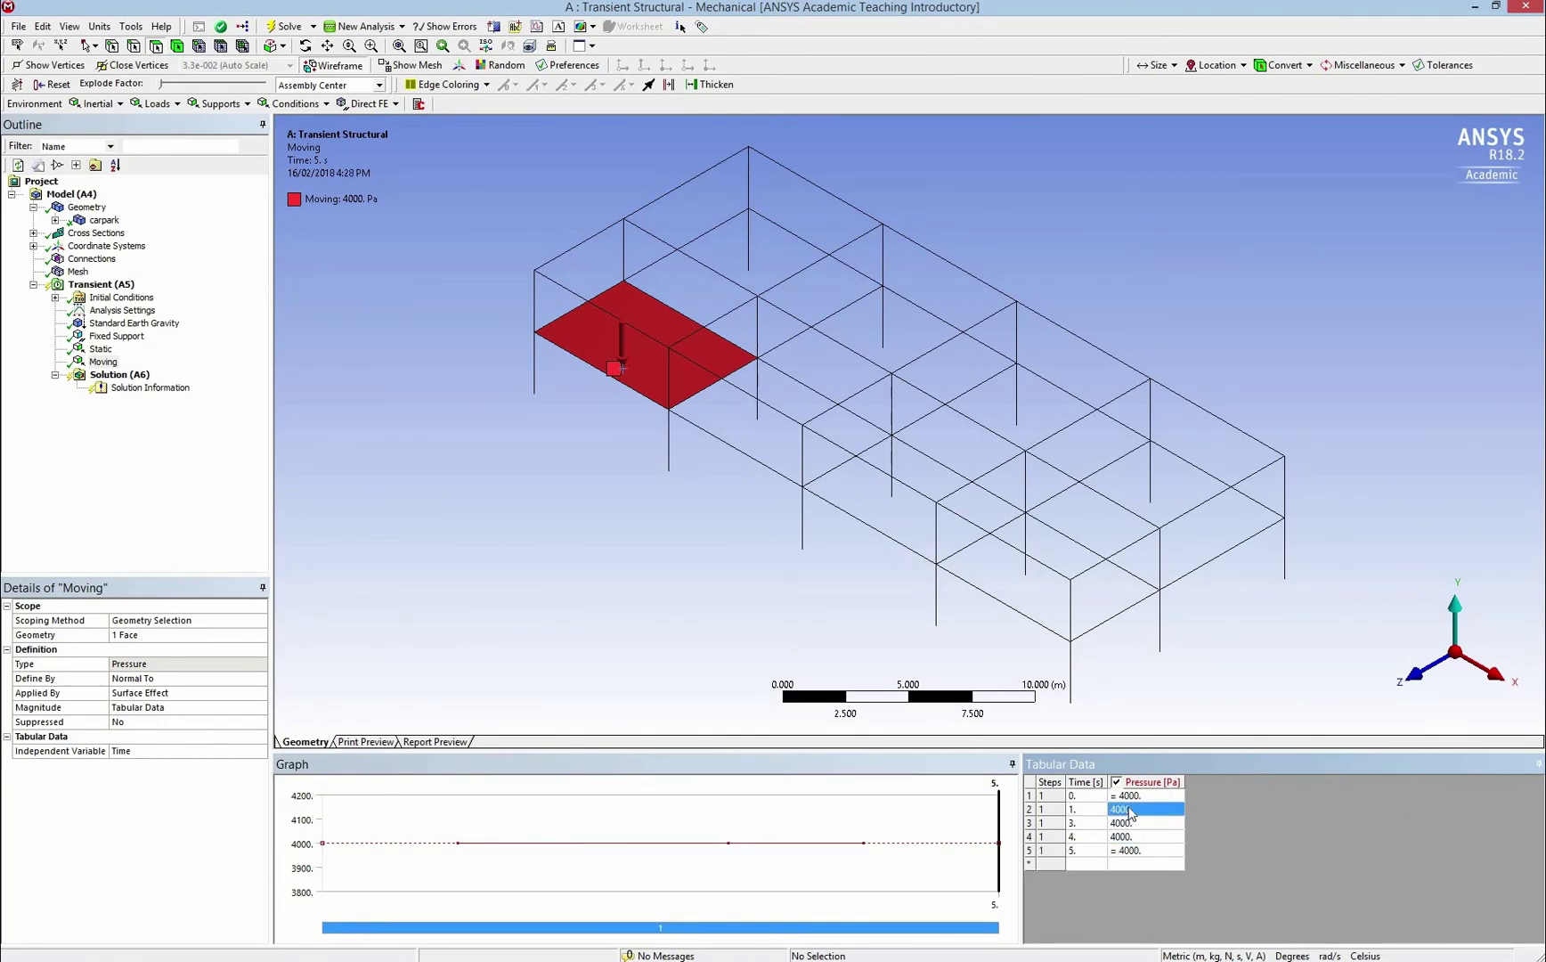
{"action": "key", "text": "Up"}
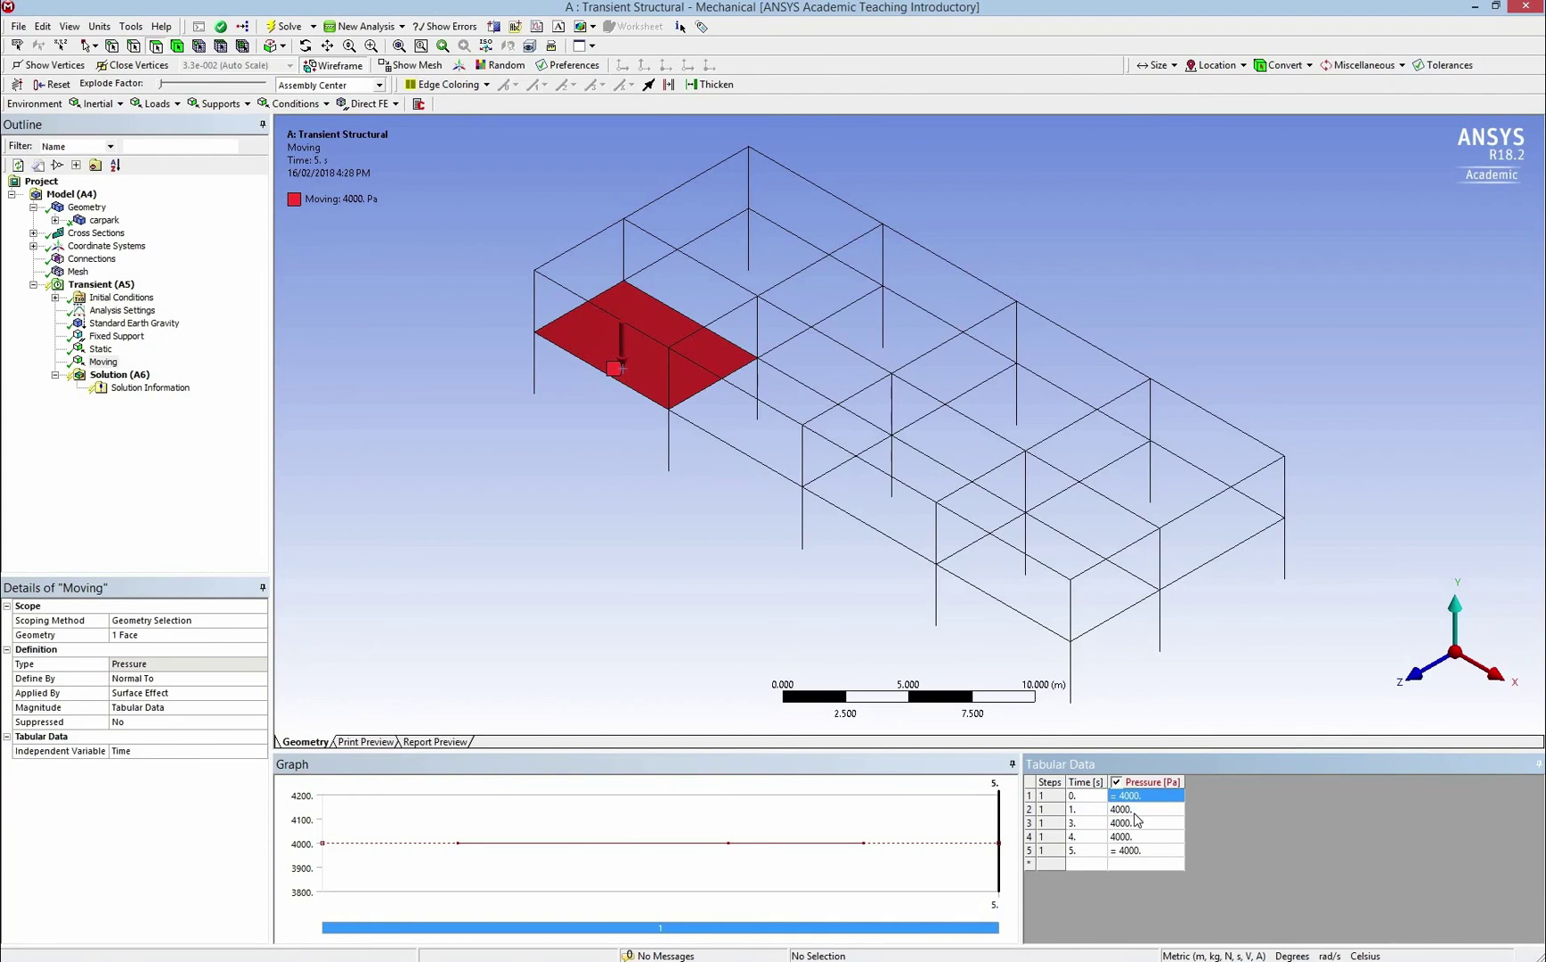
{"action": "type", "text": "0"}
{"action": "key", "text": "Return"}
{"action": "key", "text": "Down"}
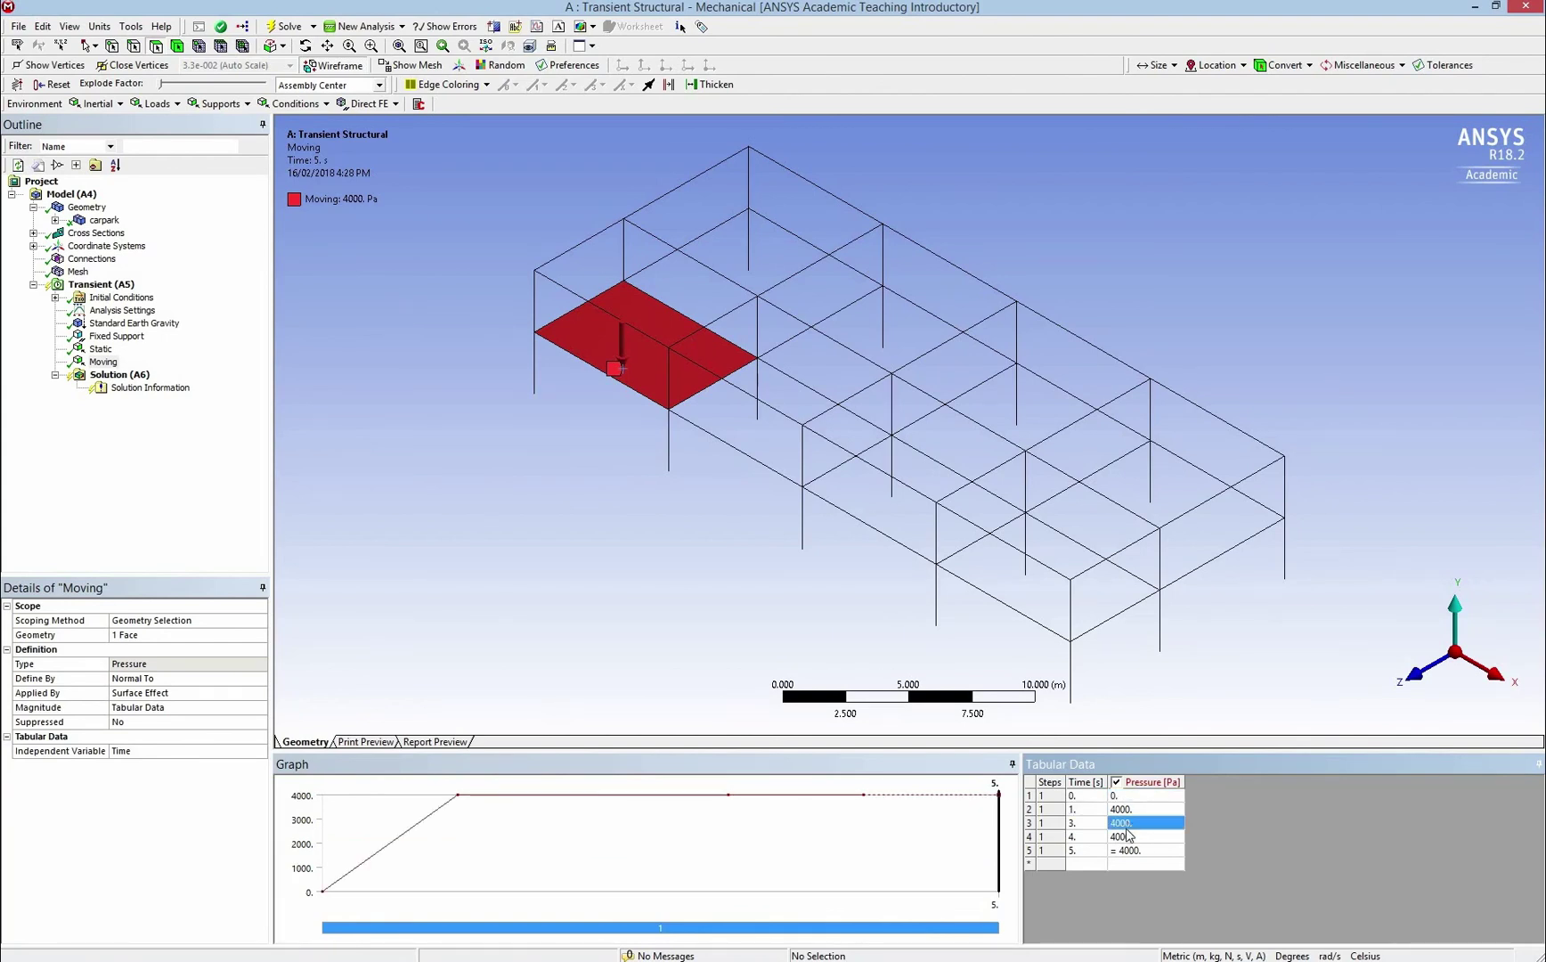
{"action": "type", "text": "0"}
{"action": "key", "text": "Return"}
{"action": "key", "text": "Down"}
{"action": "type", "text": "0"}
{"action": "key", "text": "Return"}
{"action": "key", "text": "Down"}
{"action": "type", "text": "0"}
{"action": "key", "text": "Return"}
{"action": "key", "text": "Down"}
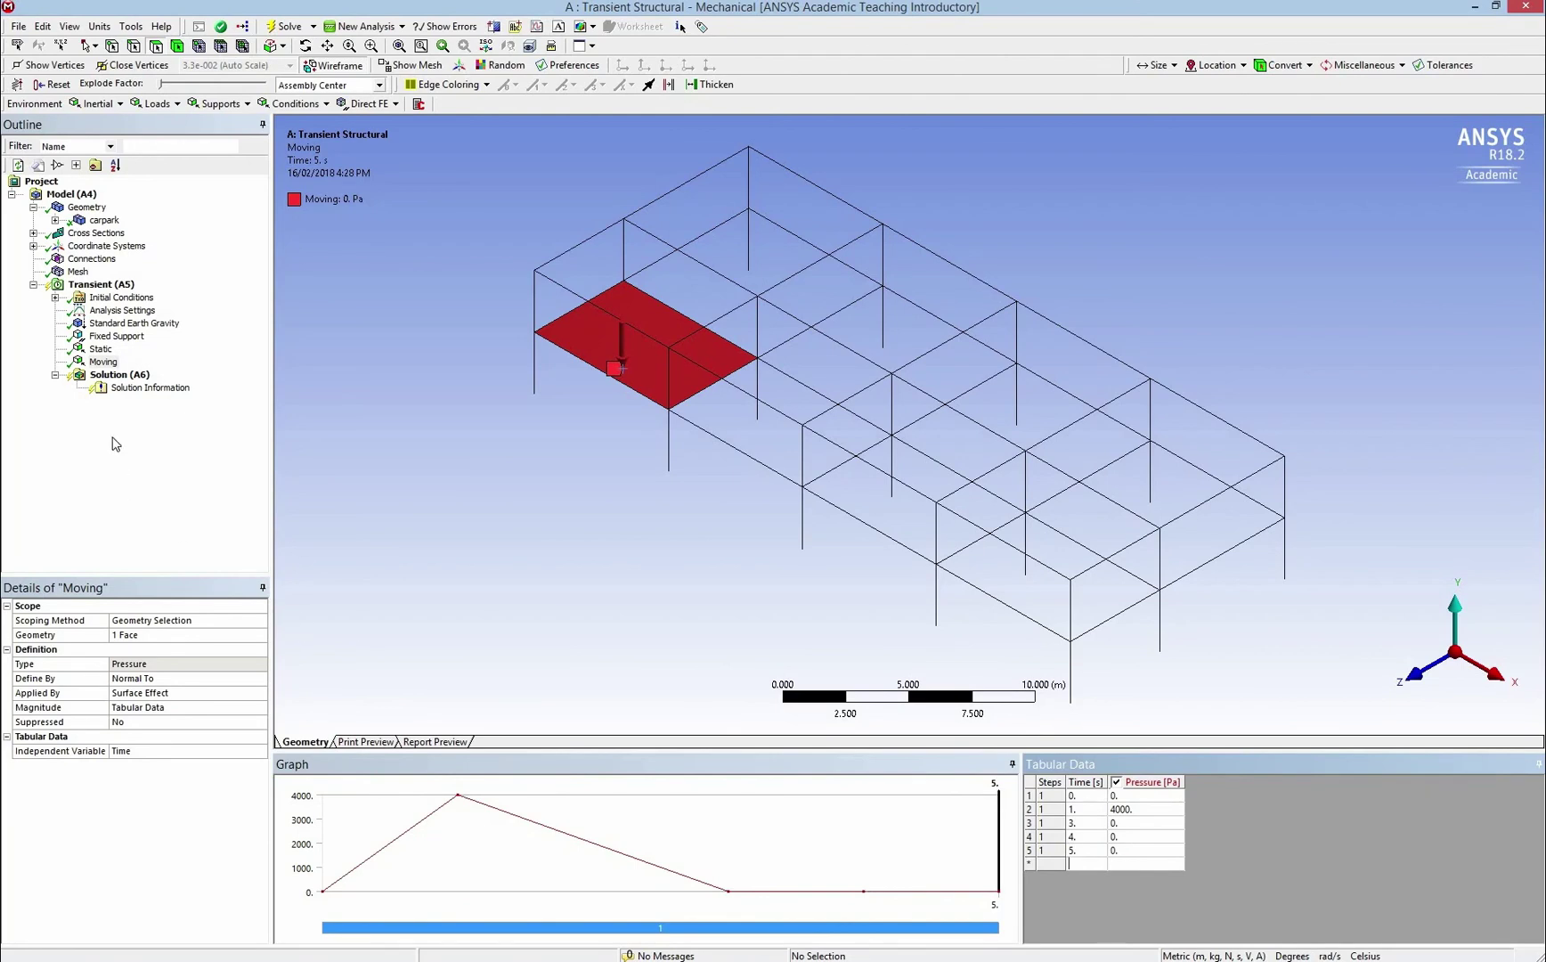
{"action": "right_click", "coordinate": [102, 363]}
{"action": "key", "text": "Return"}
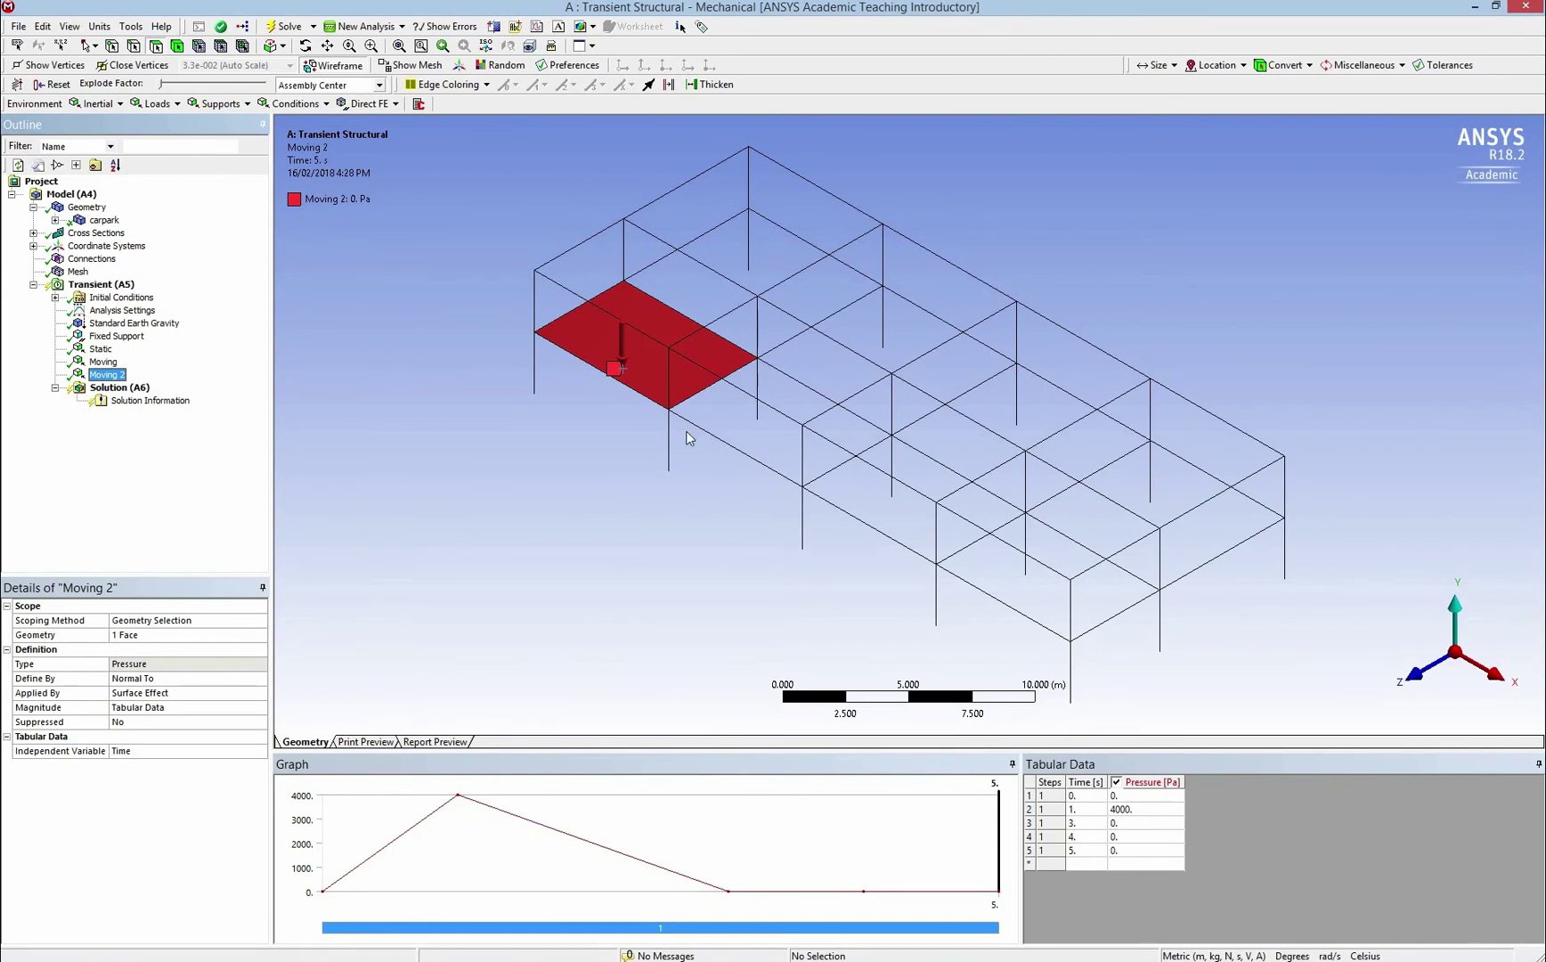
Step: Apply Moving 2 to the next bay's face and move its 4000 Pa peak to 3 s
{"action": "left_click", "coordinate": [756, 443]}
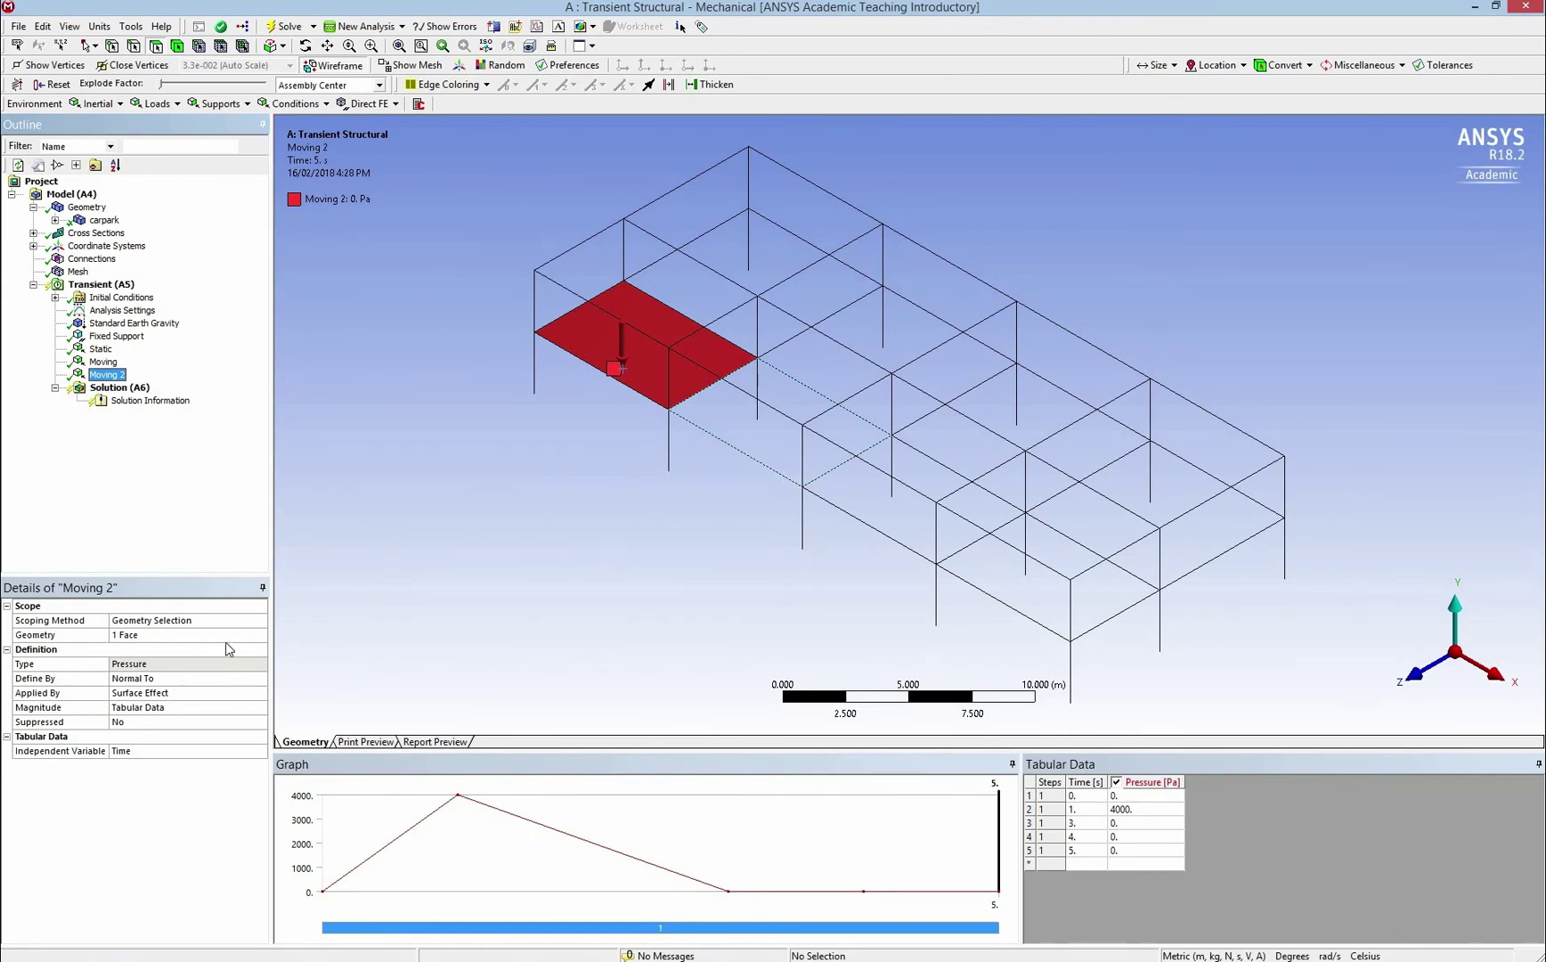
{"action": "left_click", "coordinate": [136, 635]}
{"action": "left_click", "coordinate": [136, 635]}
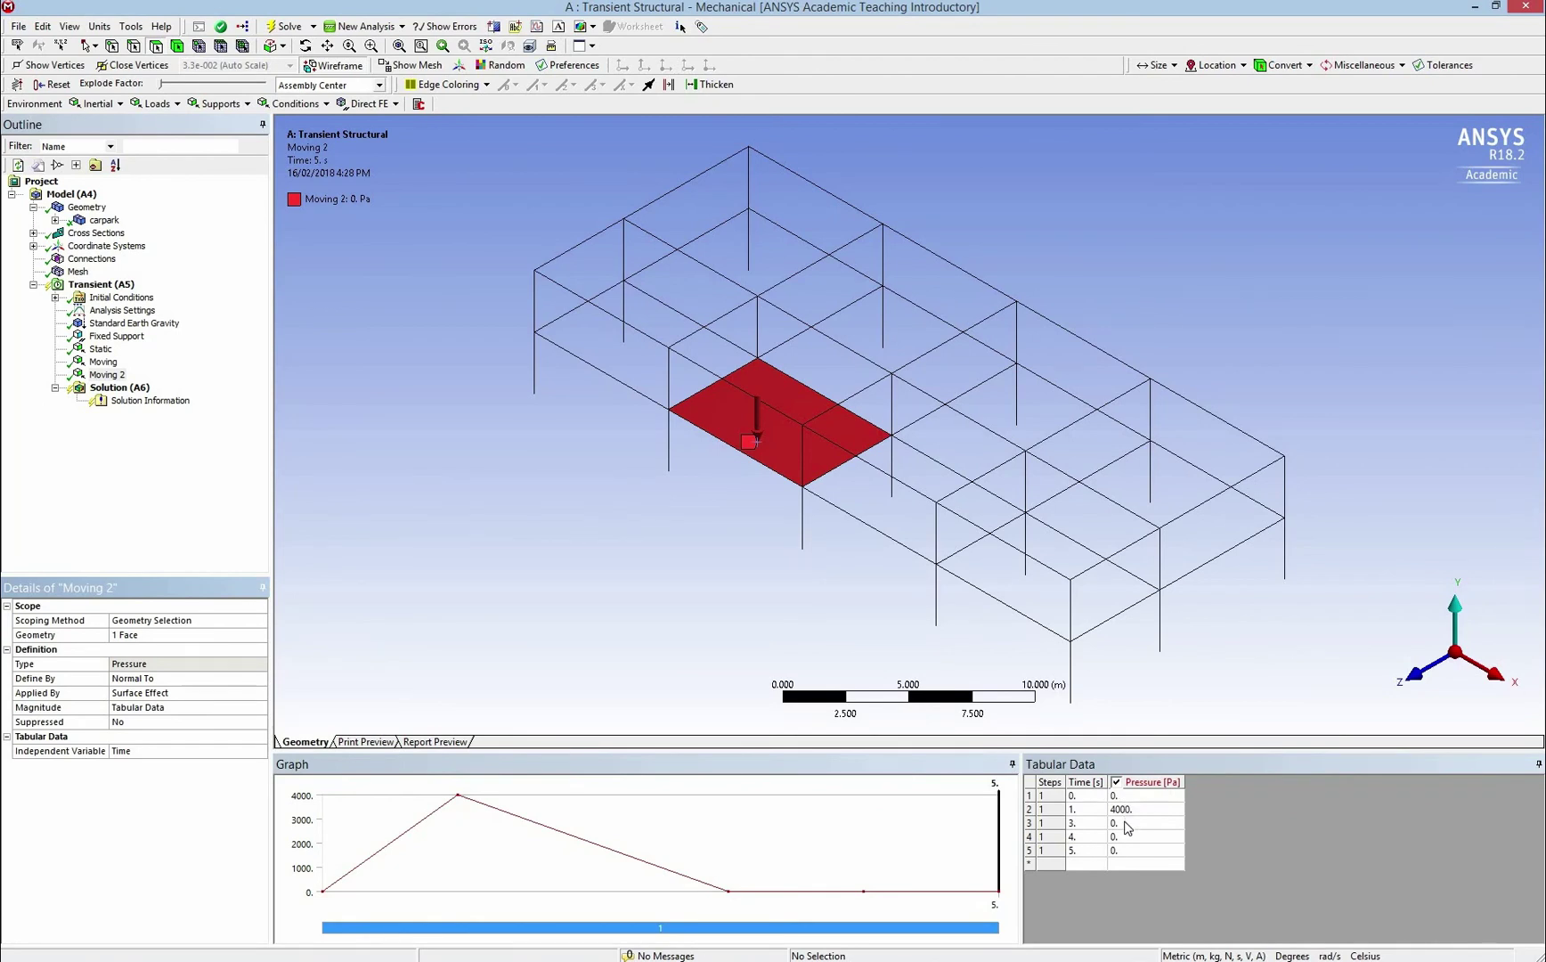
{"action": "left_click", "coordinate": [1128, 823]}
{"action": "type", "text": "4000"}
{"action": "key", "text": "Return"}
{"action": "key", "text": "Left"}
{"action": "left_click", "coordinate": [1128, 809]}
{"action": "type", "text": "0"}
{"action": "key", "text": "Return"}
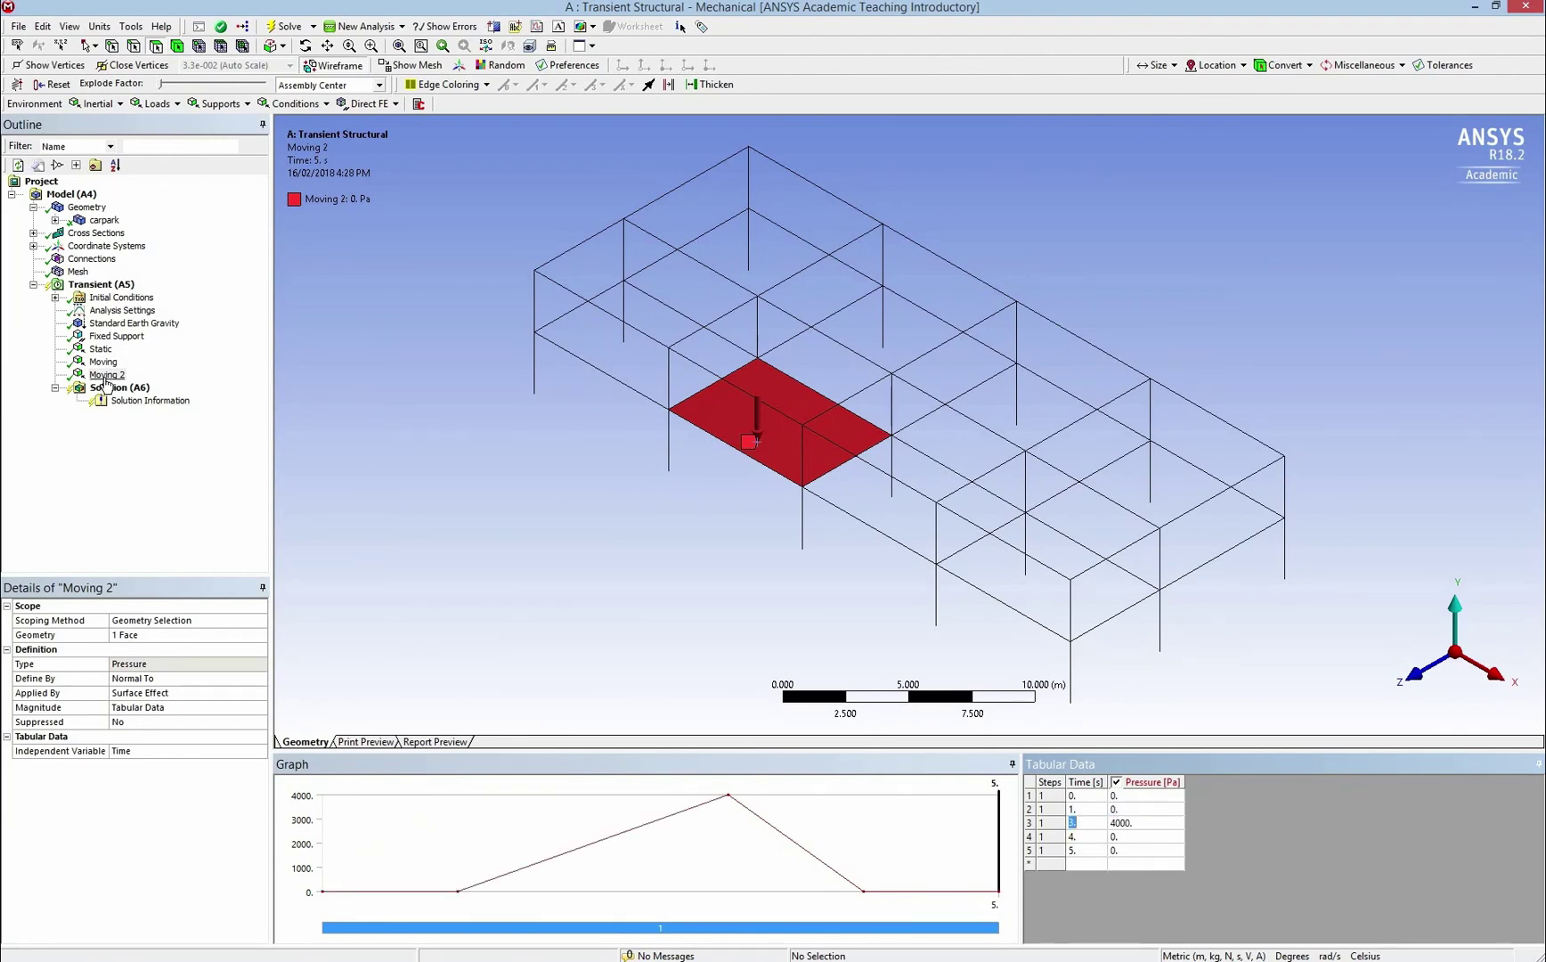
Step: Duplicate Moving 2 as Moving 3 on the following bay, peaking at 4000 Pa at 4 s
{"action": "right_click", "coordinate": [105, 376]}
{"action": "left_click", "coordinate": [135, 480]}
{"action": "left_click", "coordinate": [900, 506]}
{"action": "left_click", "coordinate": [134, 635]}
{"action": "left_click", "coordinate": [131, 637]}
{"action": "double_click", "coordinate": [1121, 823]}
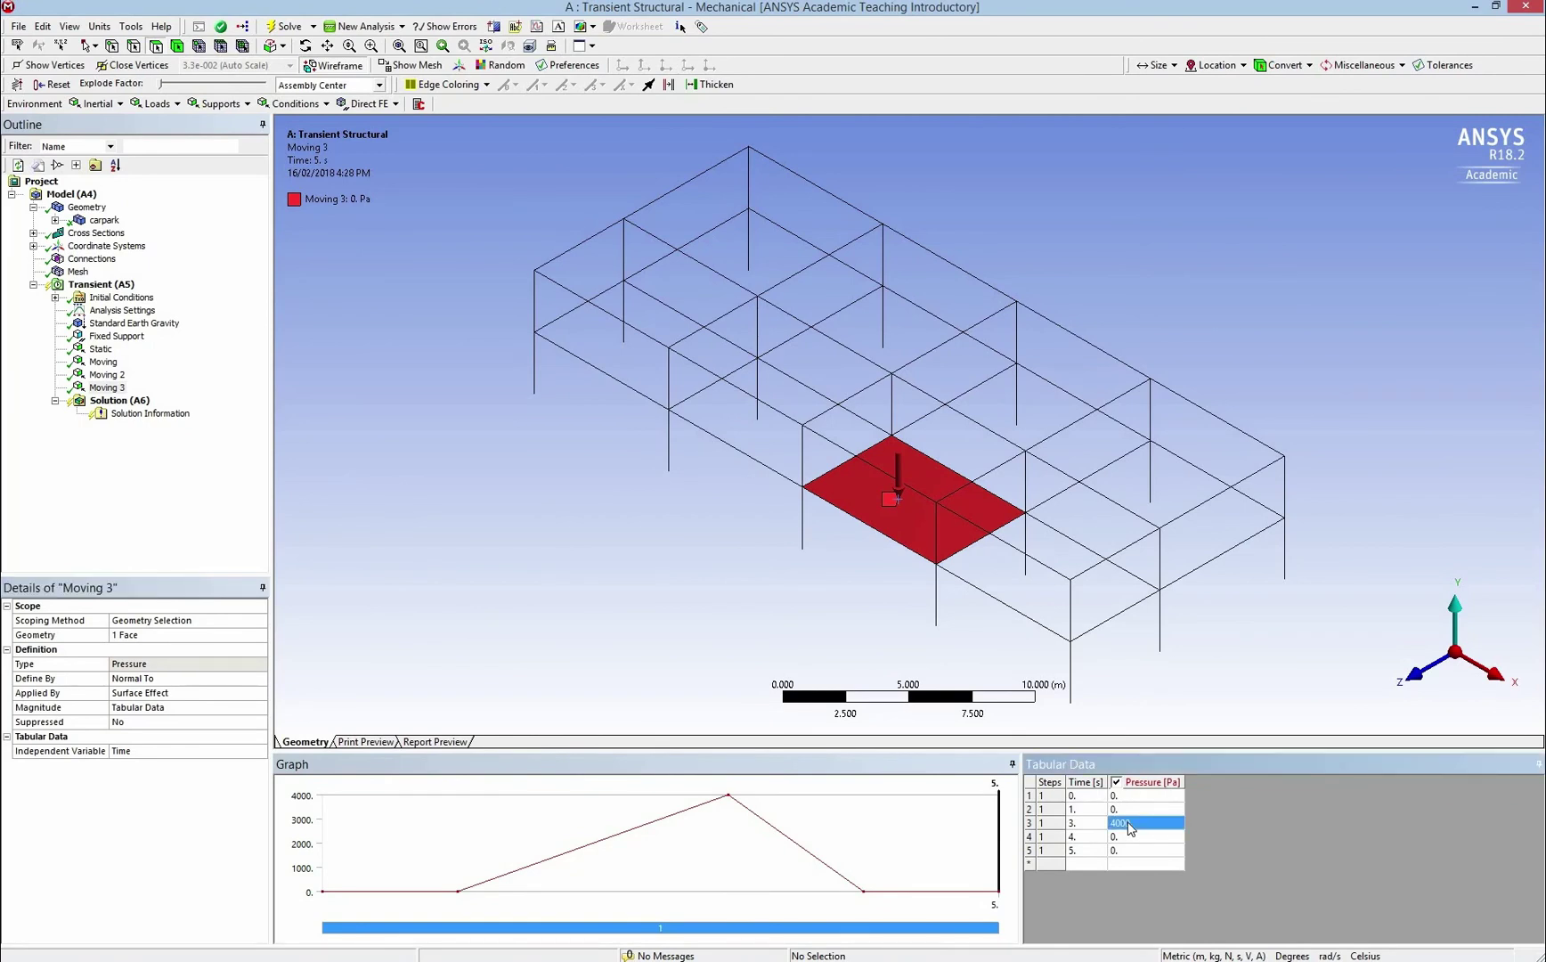
{"action": "type", "text": "0"}
{"action": "key", "text": "Return"}
{"action": "double_click", "coordinate": [1129, 836]}
{"action": "type", "text": "4000"}
{"action": "key", "text": "Return"}
Step: Duplicate Moving 3 as Moving 4 and apply it to the next bay's face
{"action": "right_click", "coordinate": [109, 389]}
{"action": "left_click", "coordinate": [155, 490]}
{"action": "left_click", "coordinate": [1047, 579]}
{"action": "left_click", "coordinate": [178, 634]}
{"action": "left_click", "coordinate": [131, 635]}
Step: Shift Moving 4's 4000 Pa peak from 4 s to 5 s, zeroing the 4 s value
{"action": "left_click", "coordinate": [107, 400]}
{"action": "key", "text": "Up"}
{"action": "key", "text": "Up"}
{"action": "key", "text": "Up"}
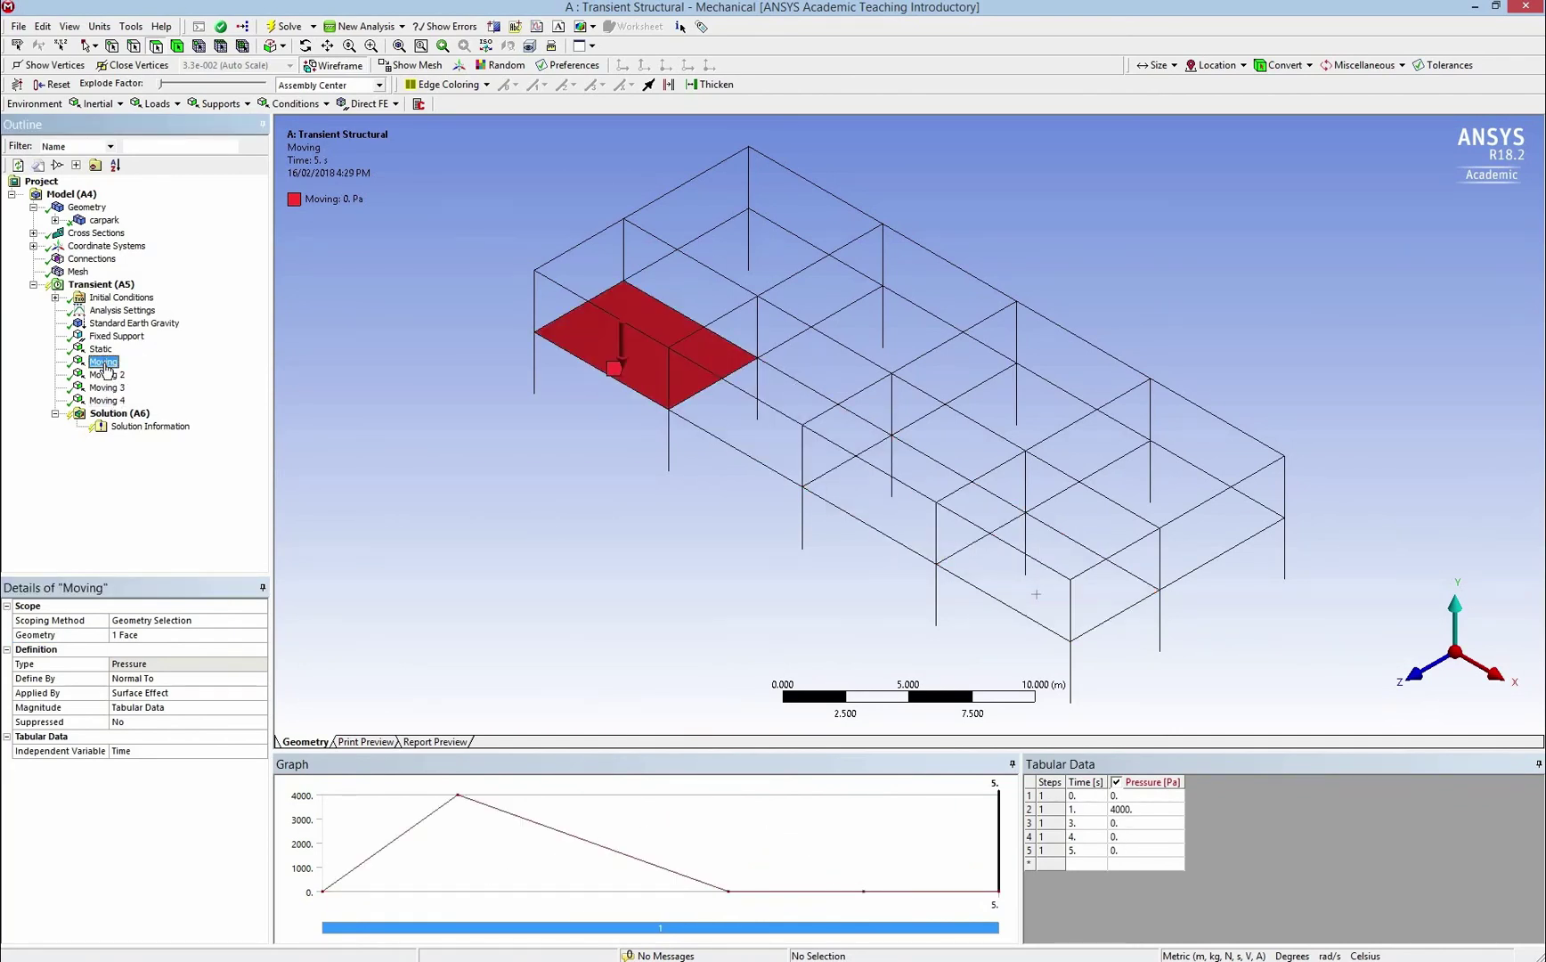
{"action": "left_click", "coordinate": [107, 400]}
{"action": "double_click", "coordinate": [1130, 836]}
{"action": "type", "text": "0"}
{"action": "key", "text": "Return"}
{"action": "double_click", "coordinate": [1129, 850]}
{"action": "type", "text": "54000"}
{"action": "key", "text": "Return"}
{"action": "left_click", "coordinate": [100, 285]}
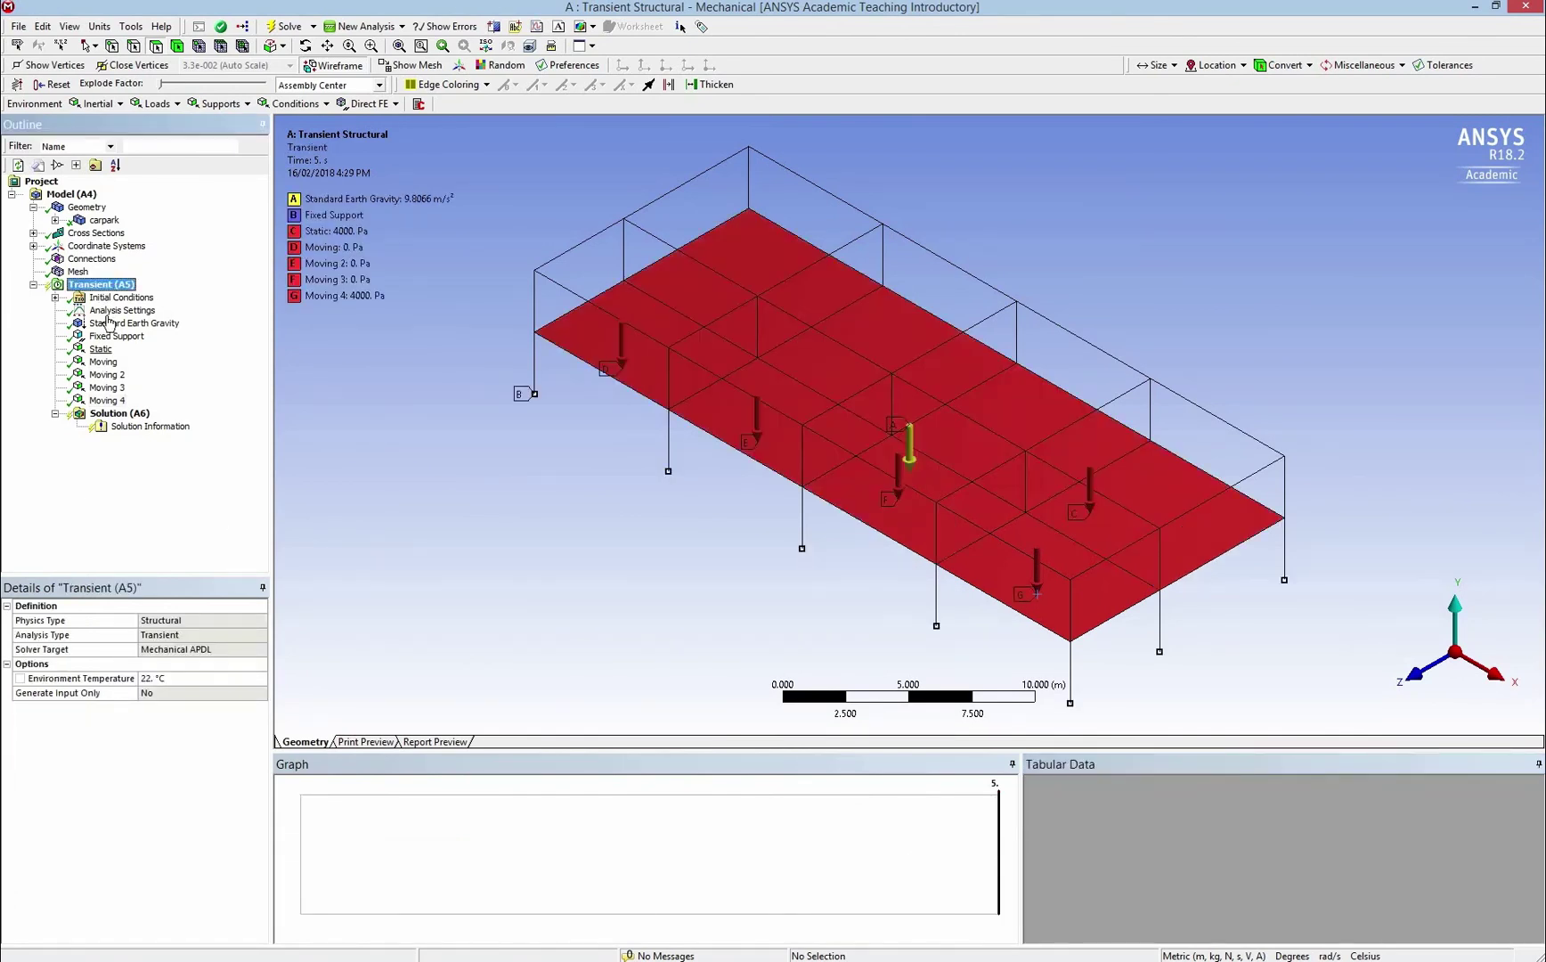
Step: Insert Total Deformation, Maximum Principal Stress and Beam Tool results under Solution
{"action": "left_click", "coordinate": [109, 414]}
{"action": "left_click", "coordinate": [89, 103]}
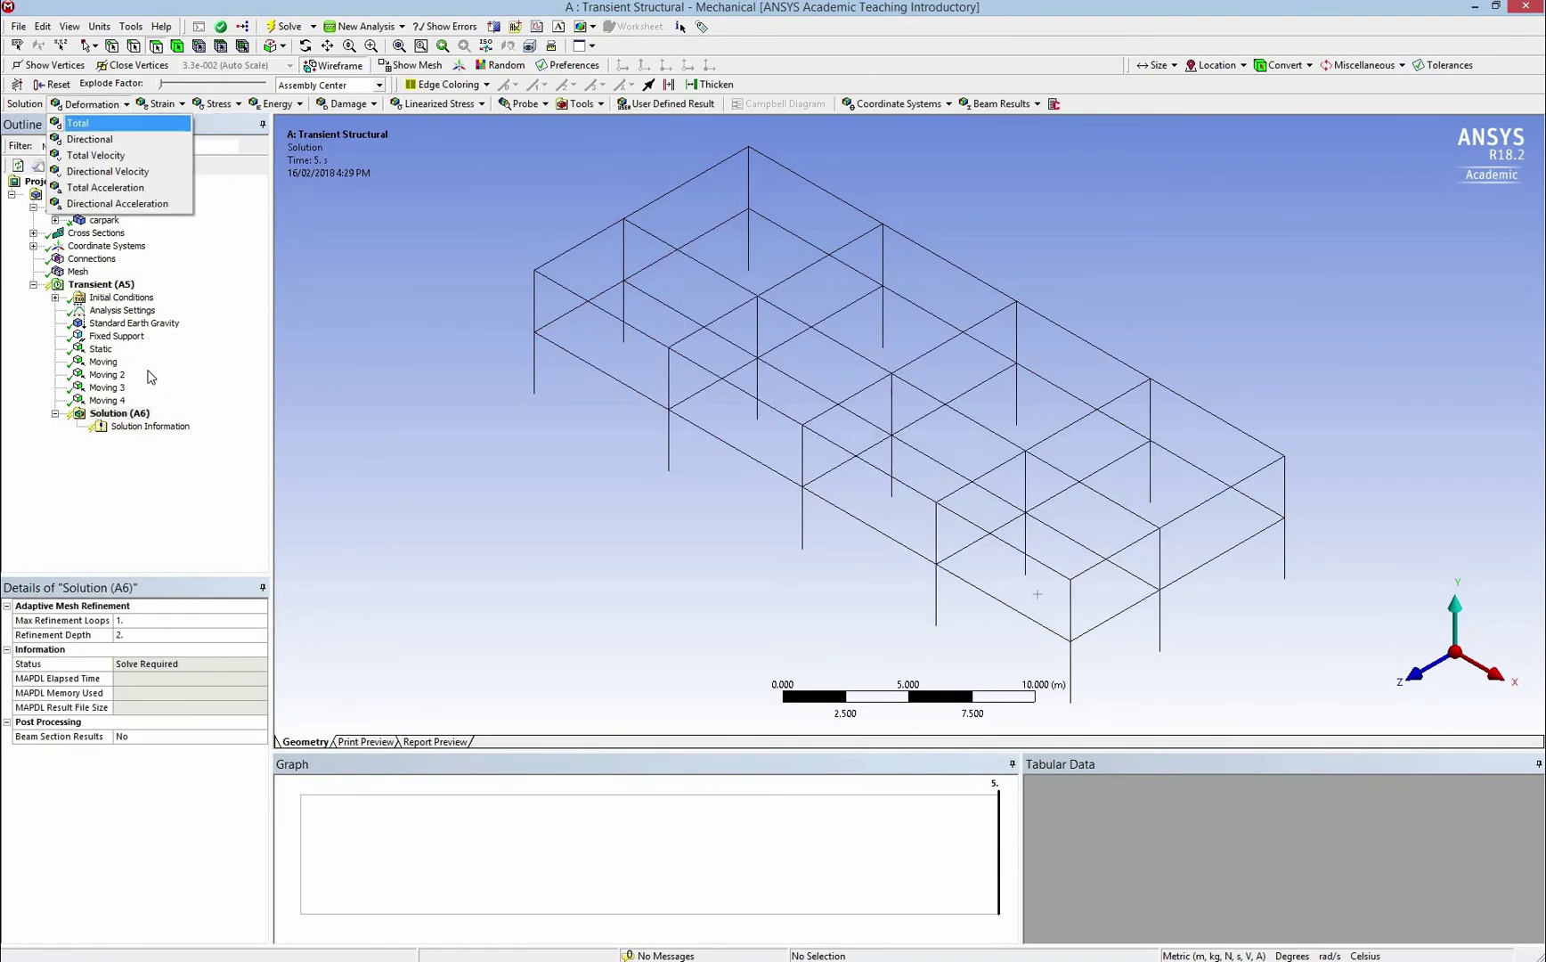
{"action": "left_click", "coordinate": [80, 117]}
{"action": "left_click", "coordinate": [215, 104]}
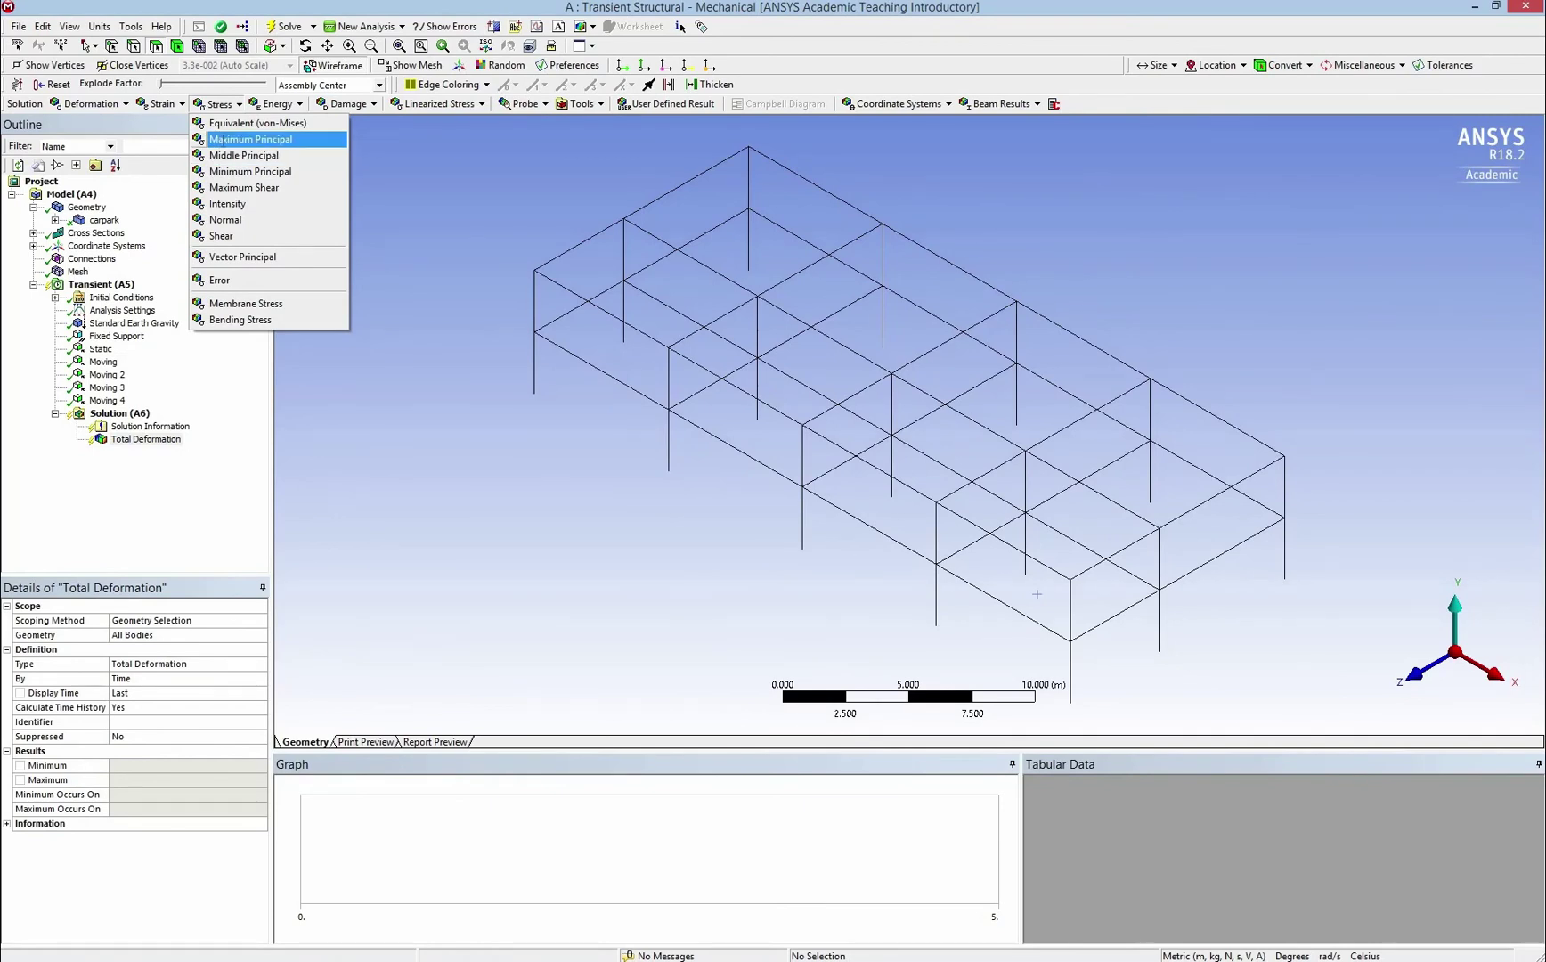
{"action": "left_click", "coordinate": [307, 139]}
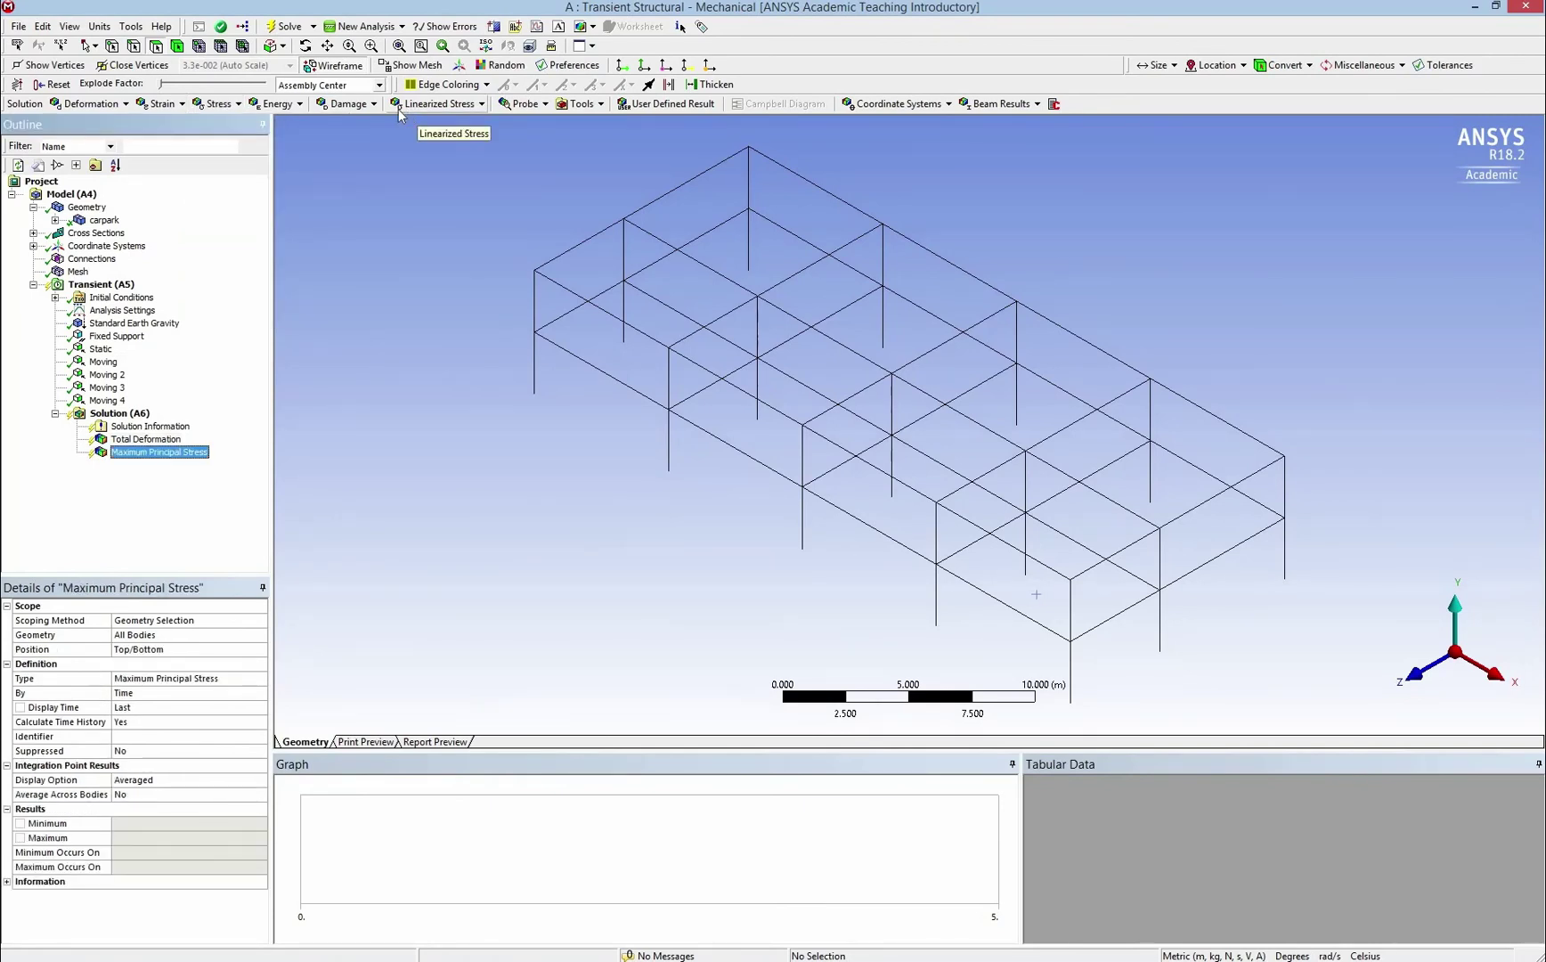
{"action": "left_click", "coordinate": [581, 104]}
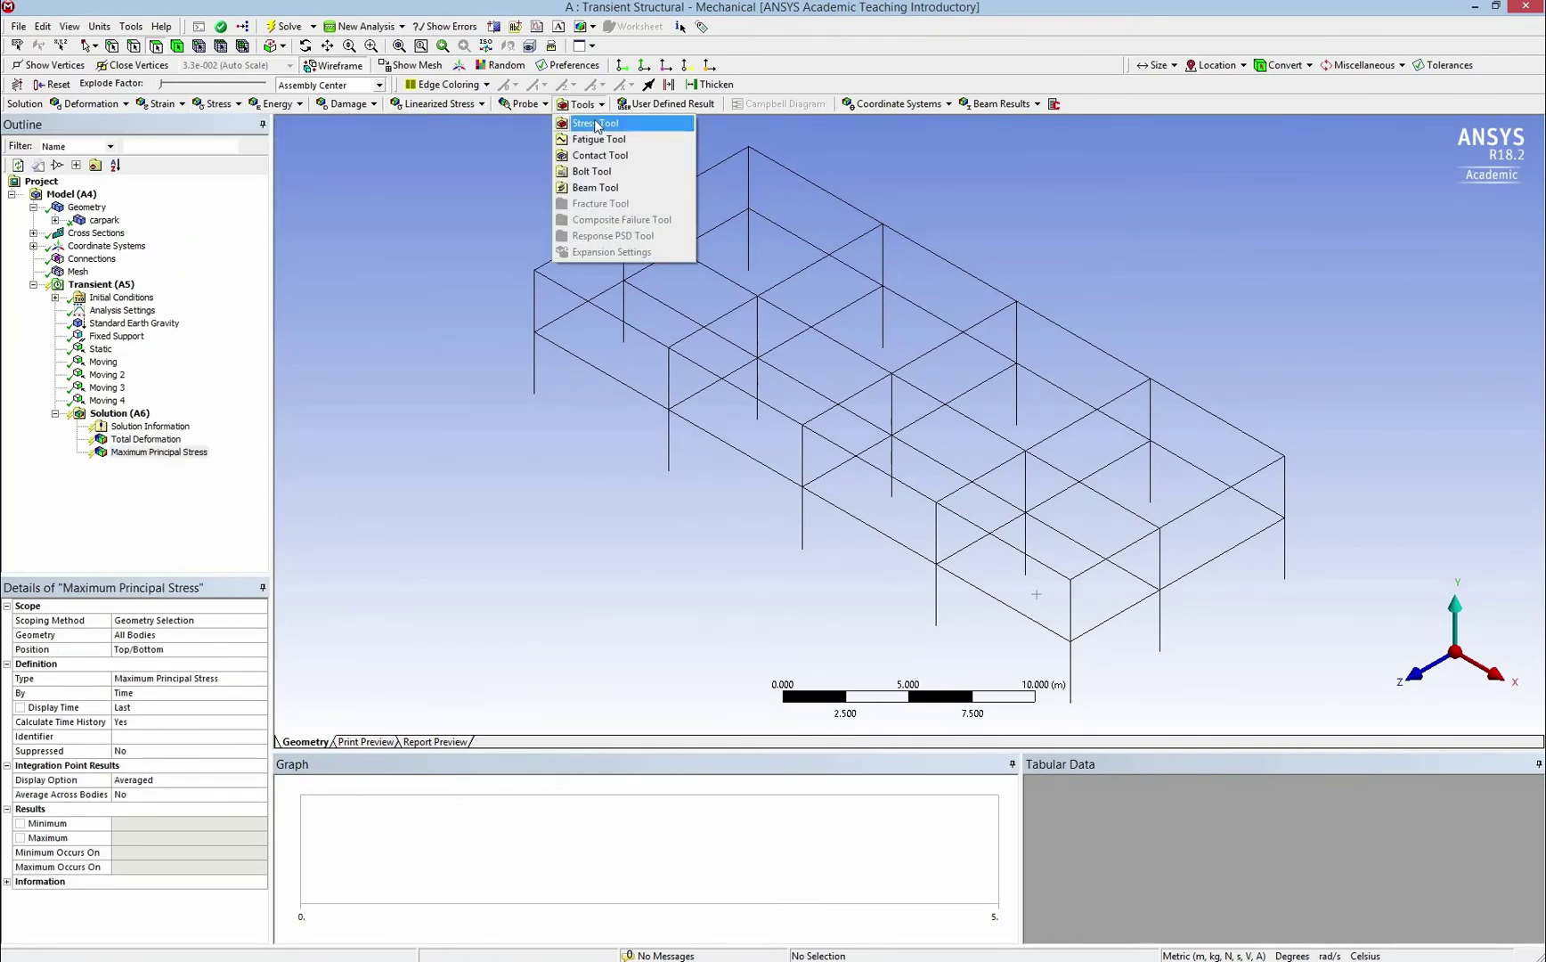
{"action": "left_click", "coordinate": [595, 187]}
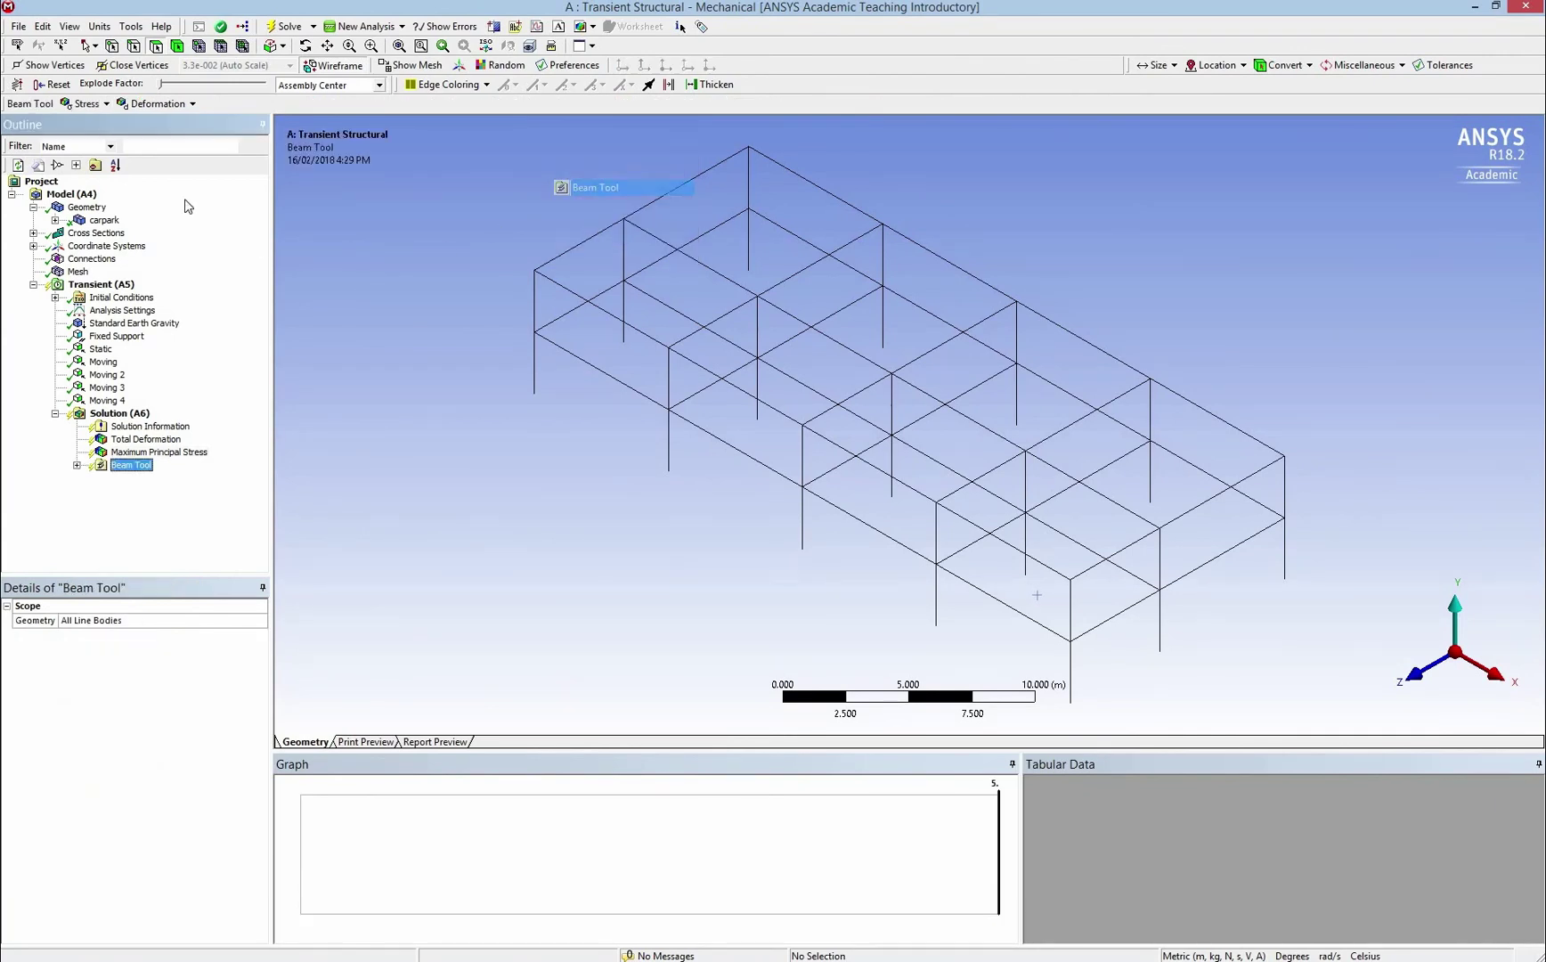
Step: Solve, then play and pause the Total Deformation animation peaking at 8.7283e-003 m
{"action": "left_click", "coordinate": [276, 29]}
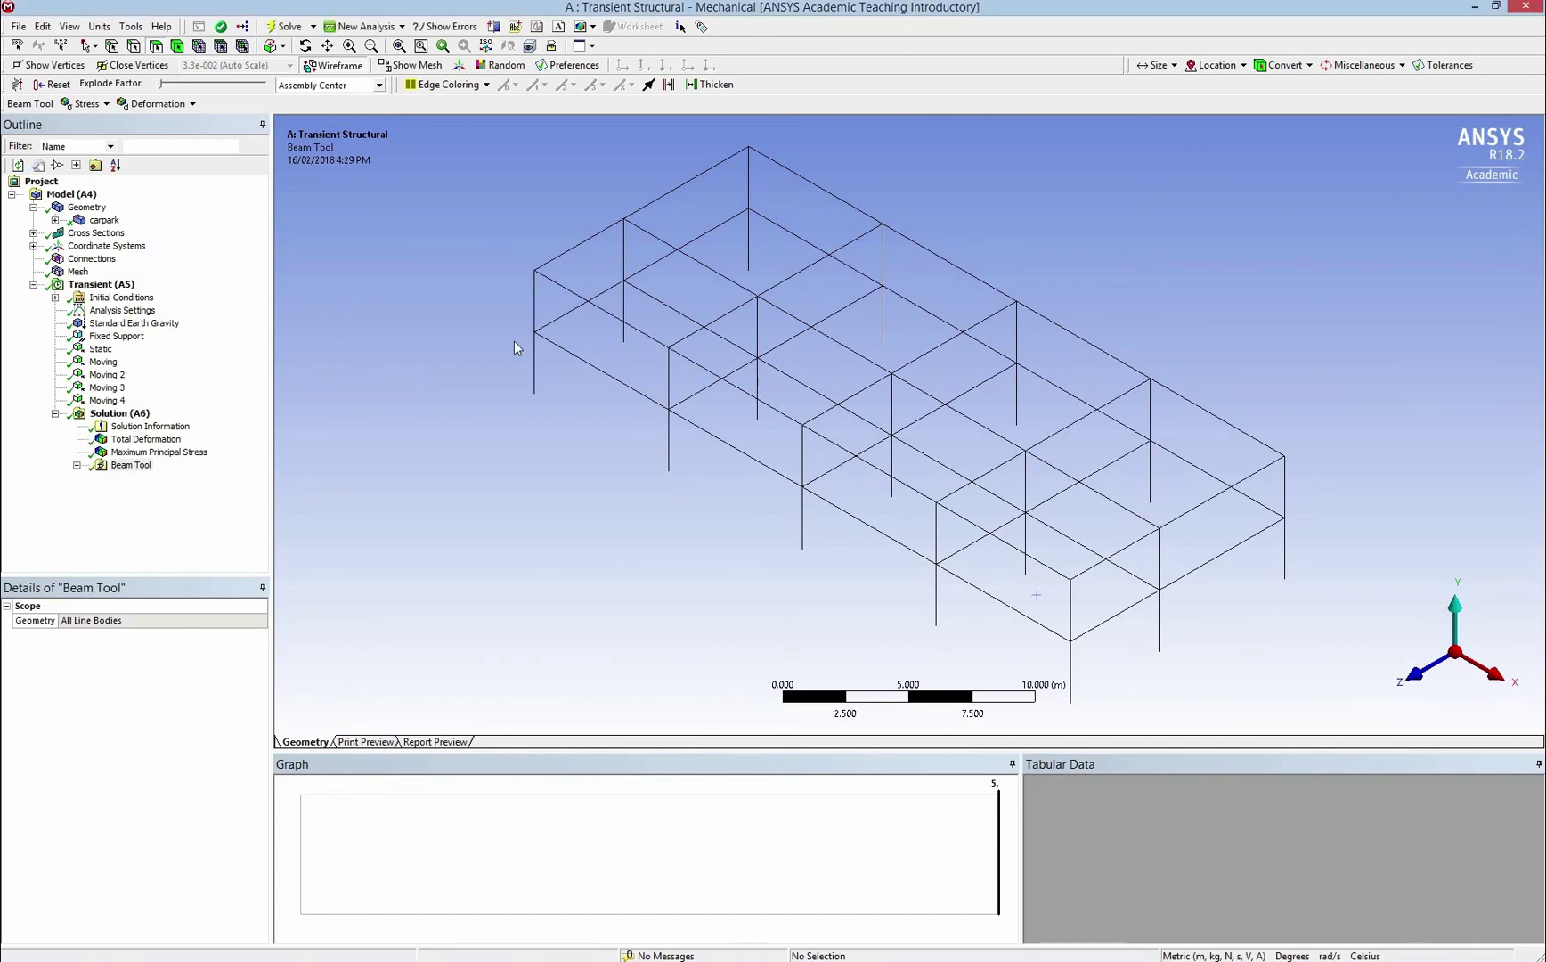
{"action": "left_click", "coordinate": [142, 439]}
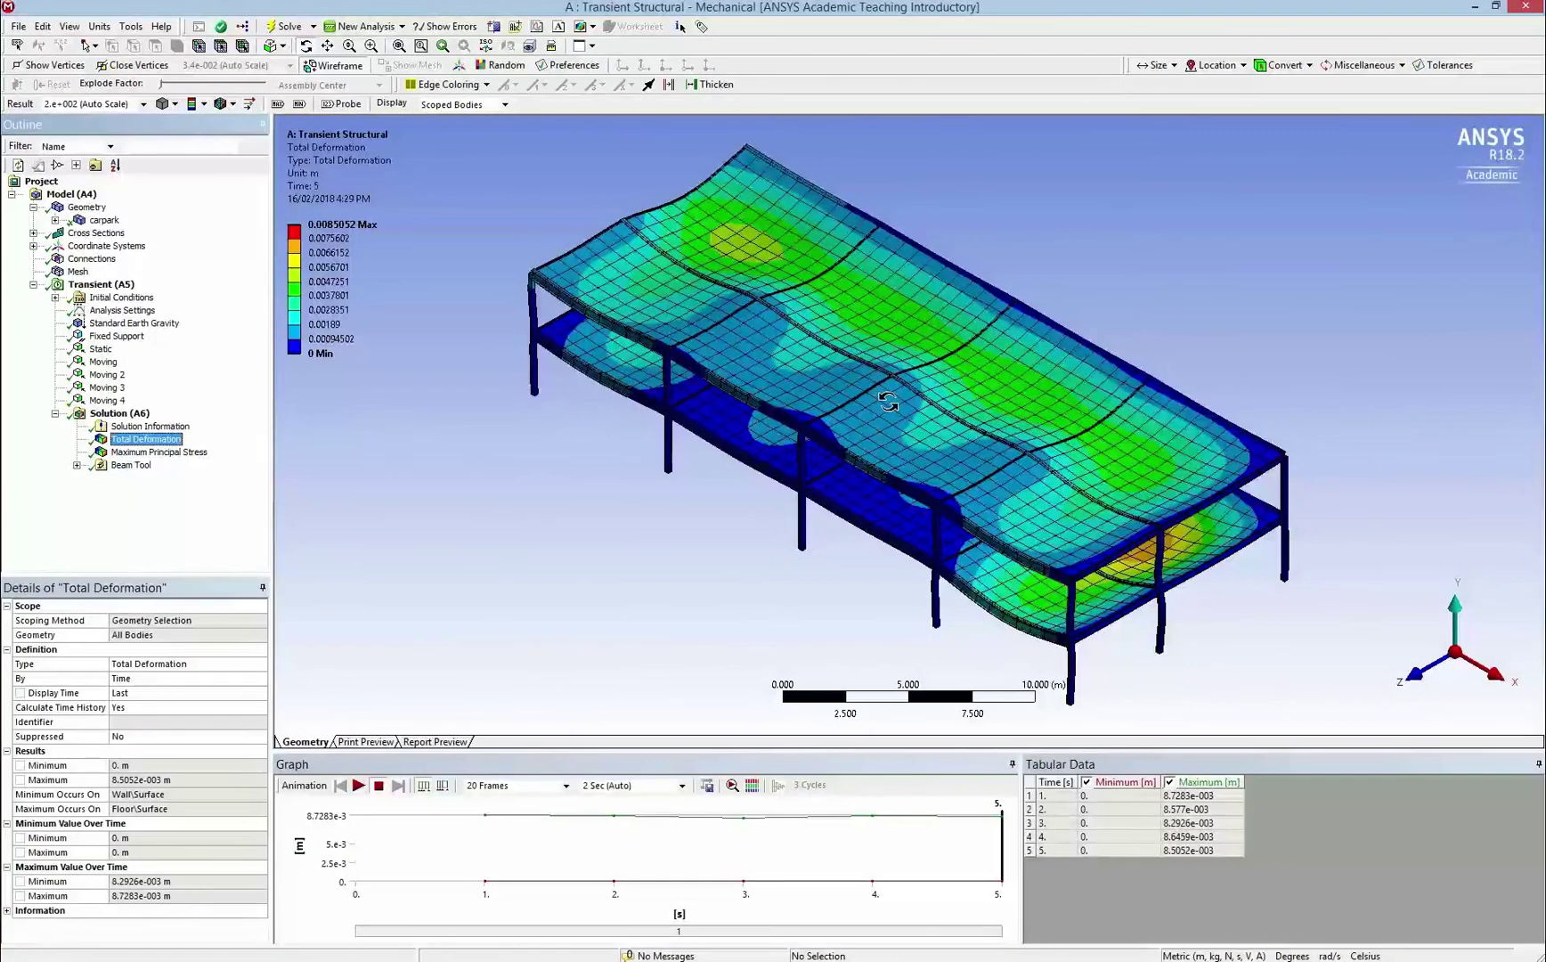
{"action": "left_click_drag", "start_coordinate": [891, 397], "coordinate": [511, 576]}
{"action": "left_click", "coordinate": [356, 785]}
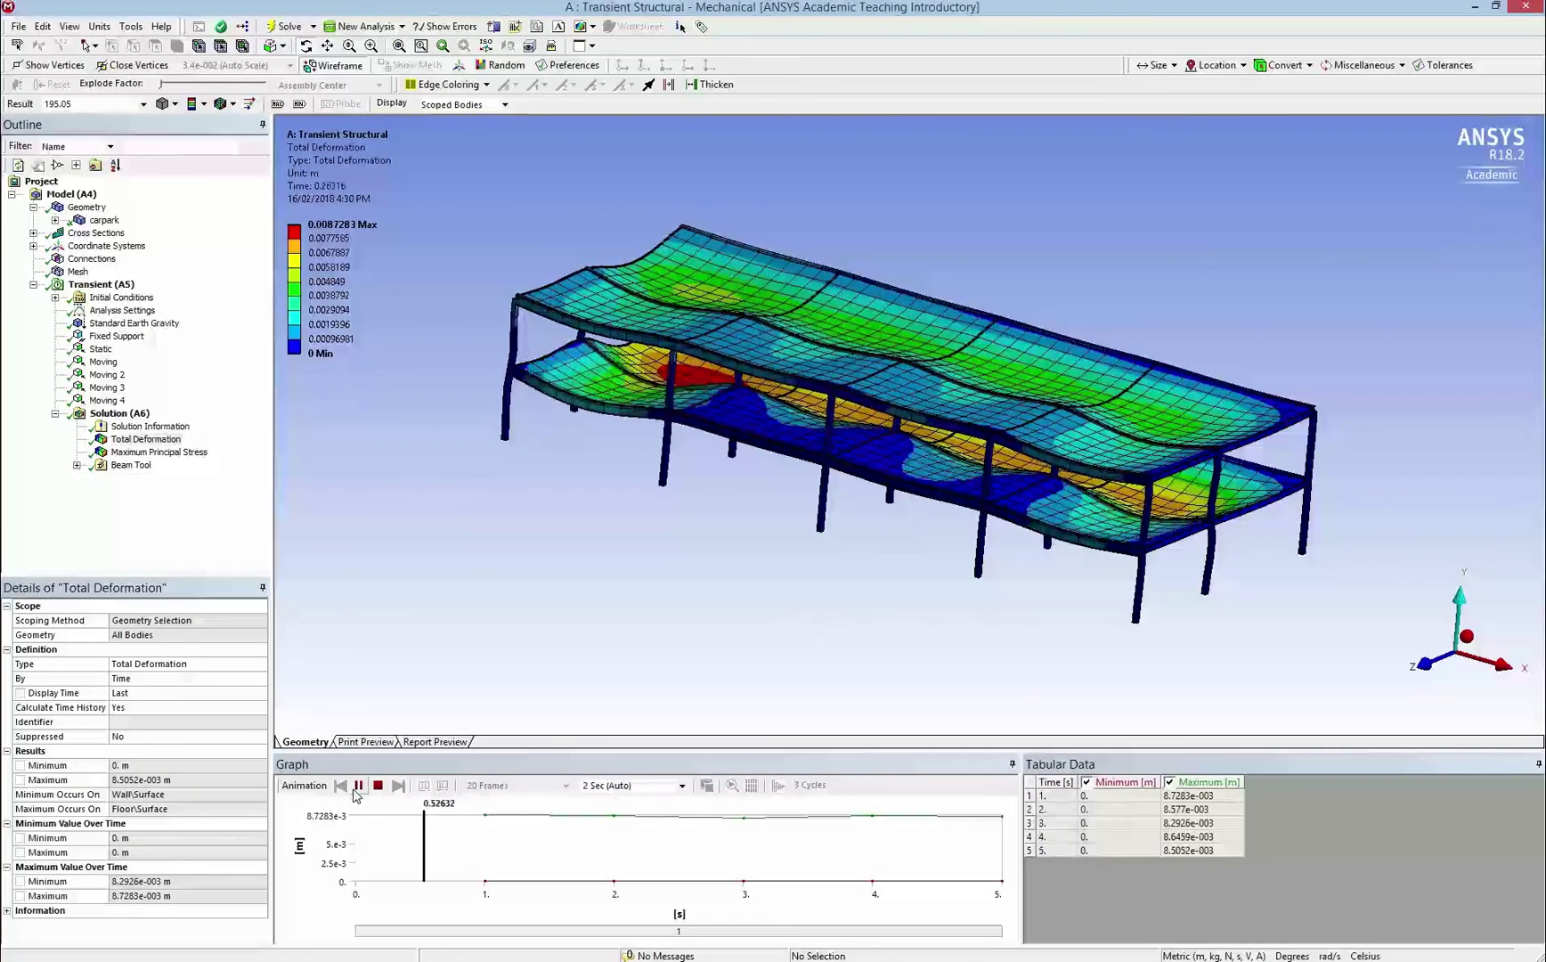
{"action": "left_click", "coordinate": [358, 785]}
{"action": "left_click_drag", "start_coordinate": [951, 422], "coordinate": [798, 488]}
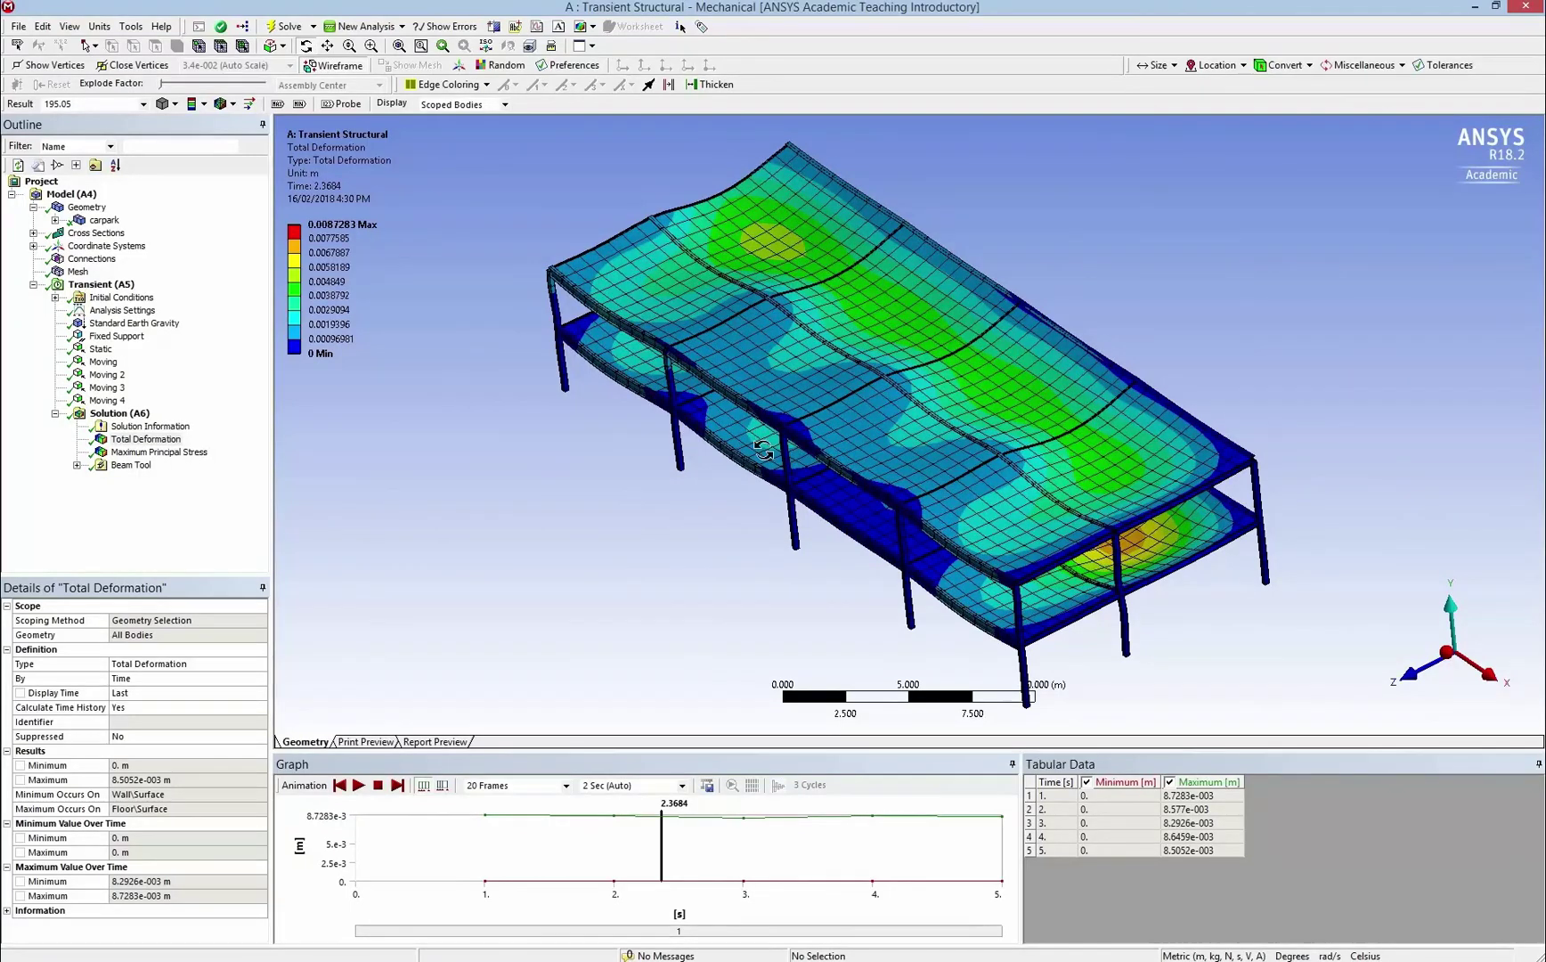